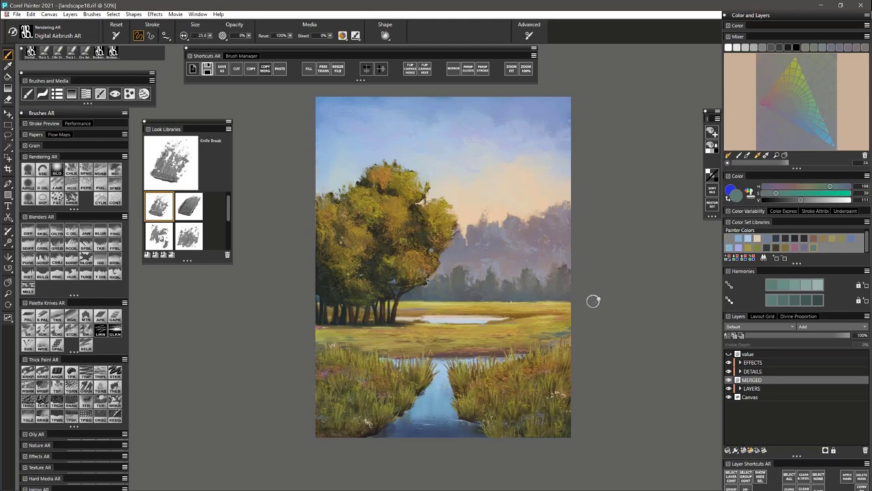
Switch to the landscape4 painting and examine its sky, water-fg, trees-fg and trees-far layers by toggling their visibility
key(ctrl+Tab)
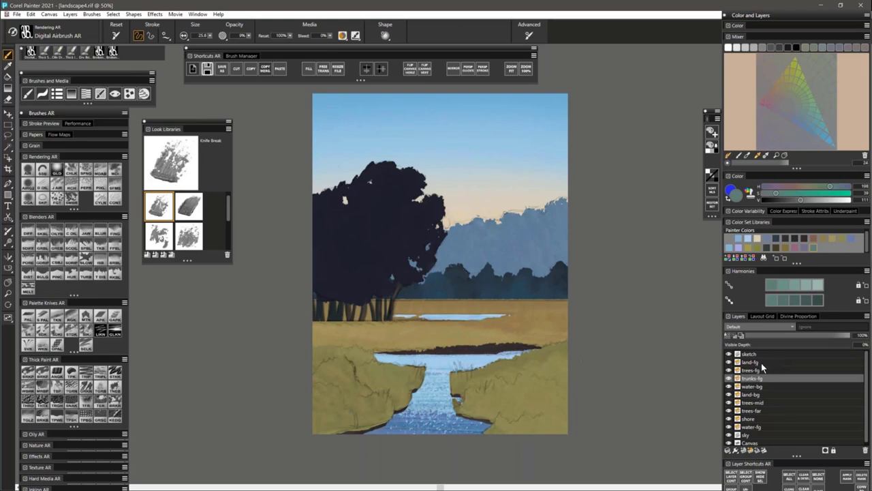
click(748, 436)
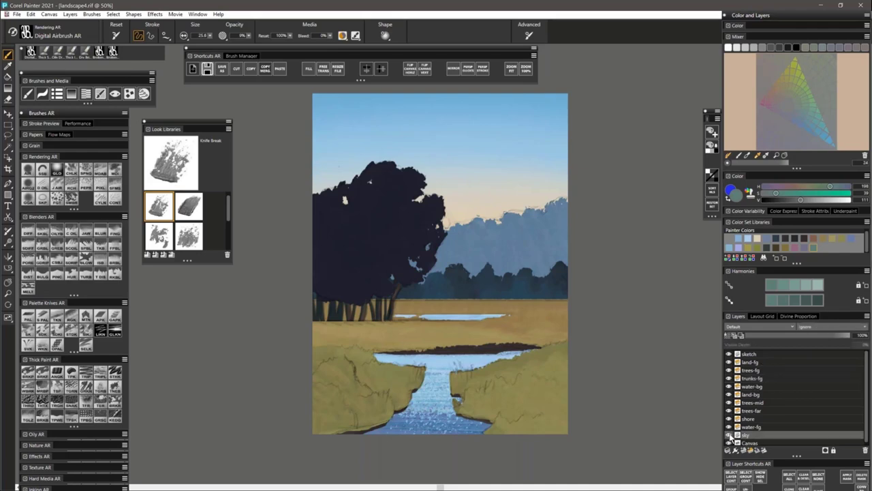
click(728, 436)
click(729, 435)
click(728, 428)
click(727, 427)
click(729, 370)
click(728, 371)
click(729, 411)
click(729, 411)
Clear the painted foreground tree canopy from the trees-fg layer
click(756, 371)
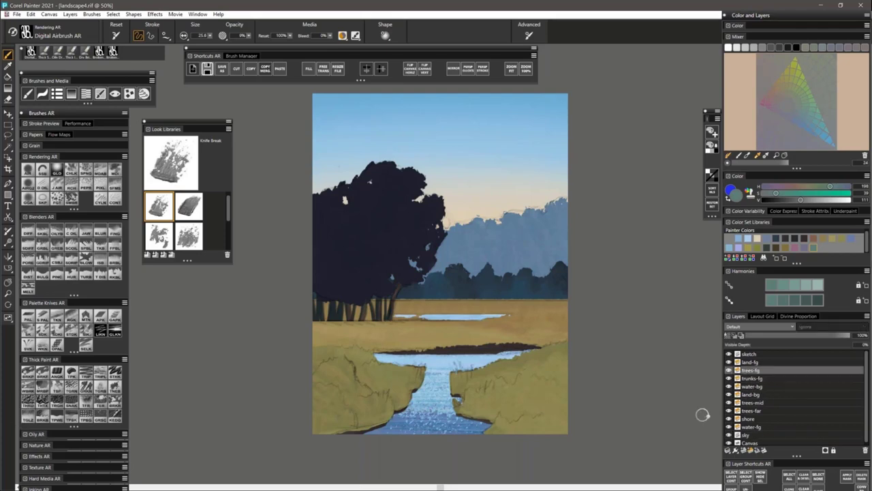
key(Delete)
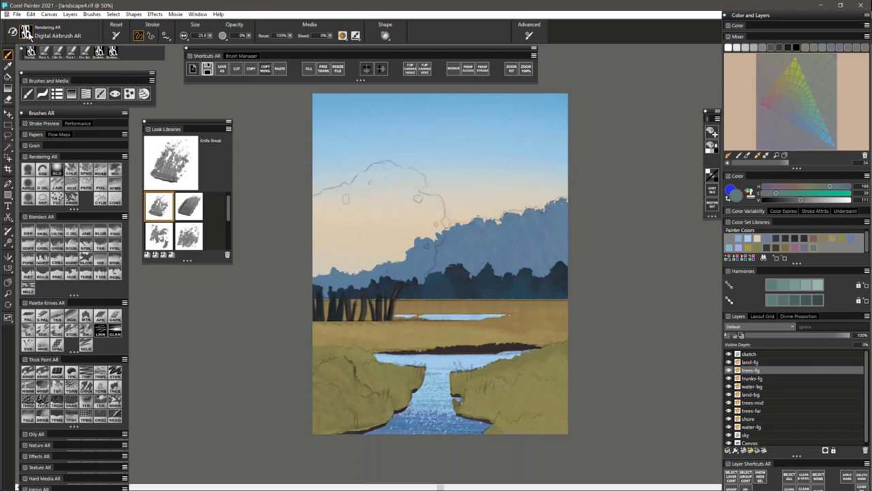
Check the layer compatibility of the Digital Airbrush AR brush in the brush library
click(26, 32)
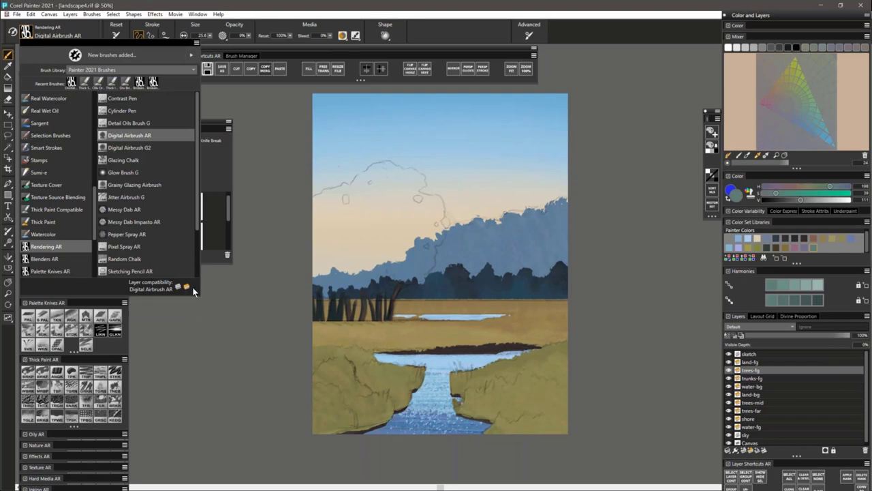
mouse_move(189, 289)
click(455, 13)
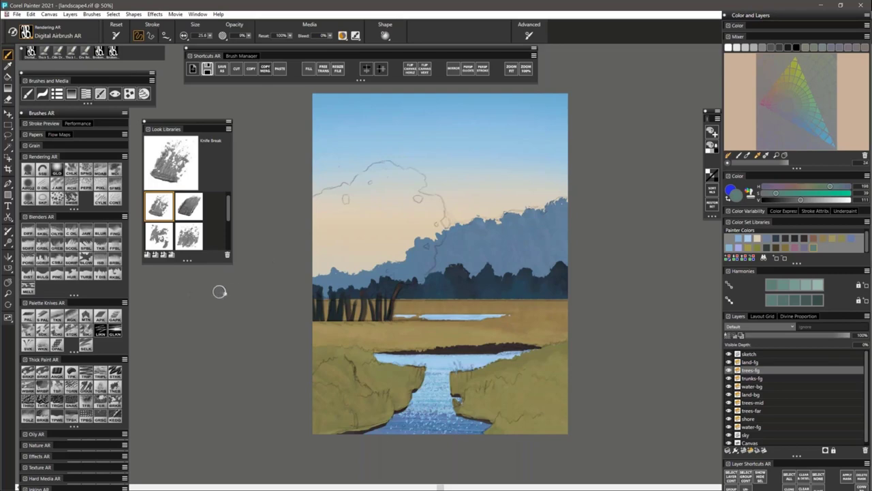
Choose the Broken Paint brush from Thick Paint AR, enlarge it, and paint dark blue-gray foliage inside the sketched tree canopy
click(42, 371)
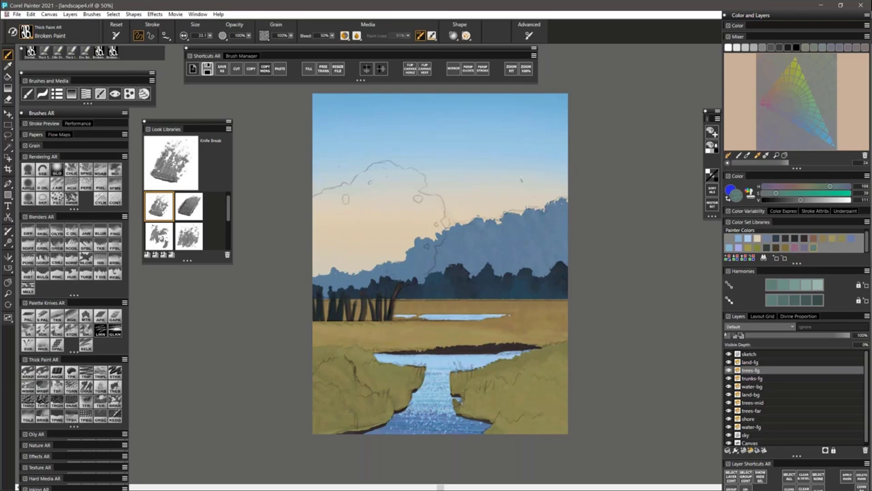
drag(487, 177, 494, 193)
click(796, 237)
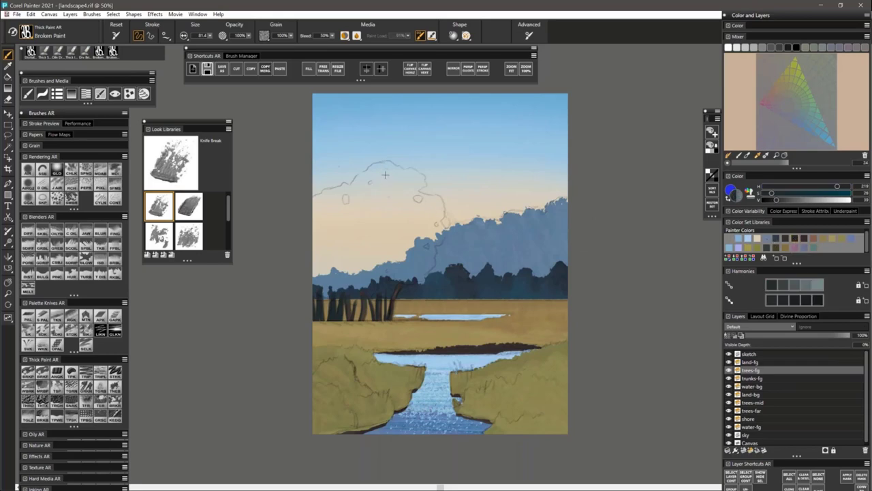
key(bracketright)
mouse_move(390, 174)
mouse_down()
mouse_move(359, 183)
mouse_move(347, 223)
mouse_up()
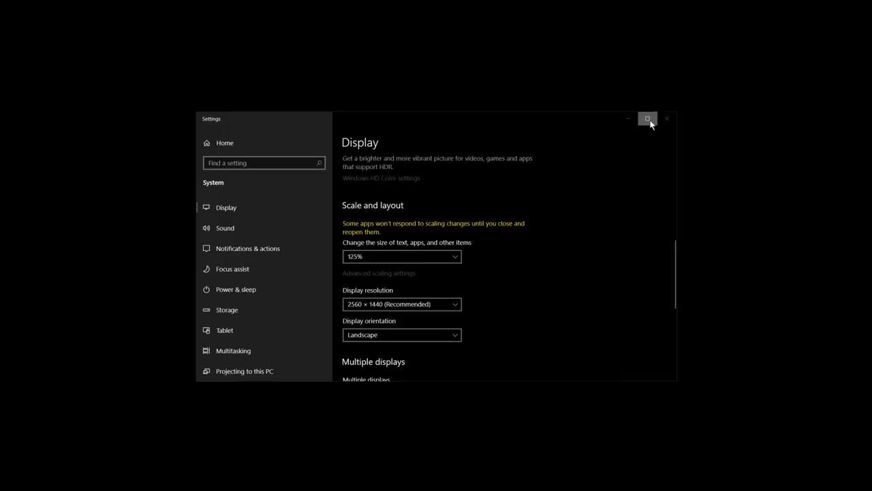
Minimize the Windows Settings window showing the display scale options
click(628, 119)
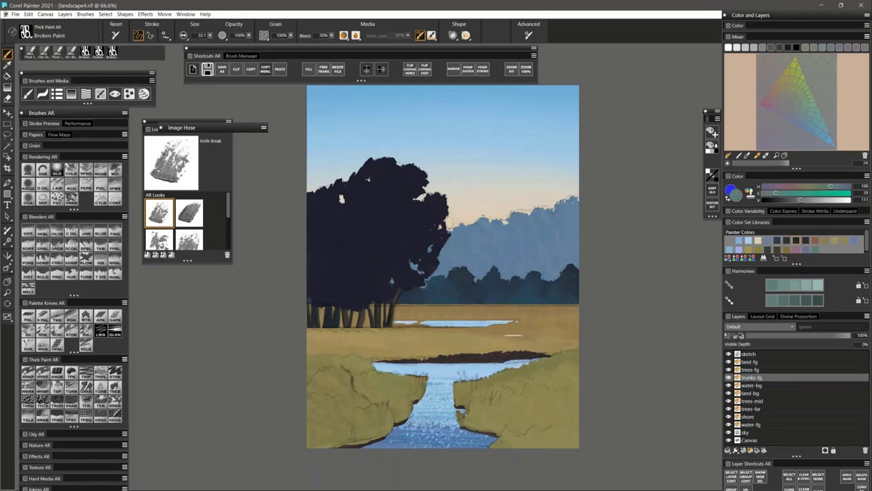
Preview the paint thickness of the trees-fg layer by raising its Visible Depth, and return the depth to 0%
click(762, 370)
click(767, 347)
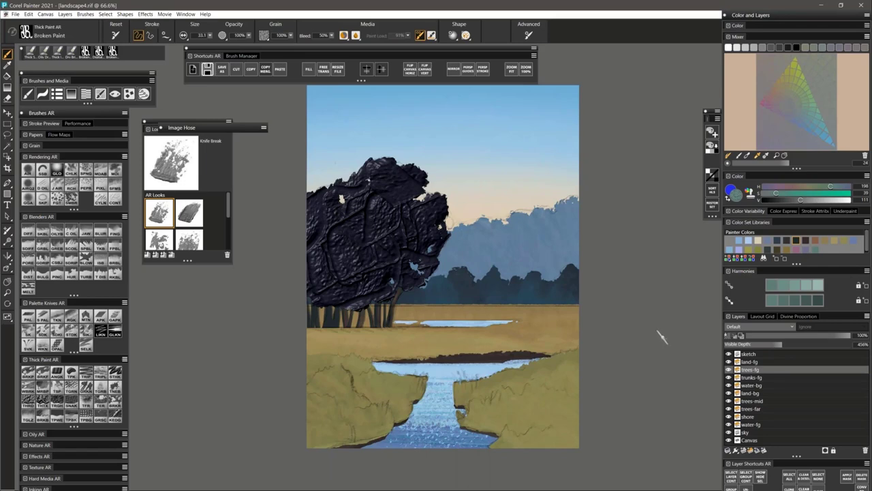
drag(754, 346, 724, 347)
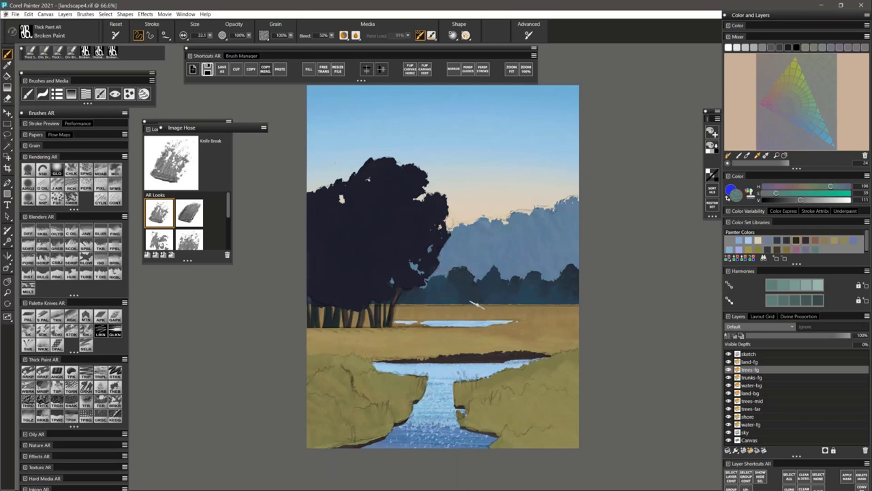
Try an olive-green Broken Paint stroke on the foreground tree's canopy, and undo it
click(760, 249)
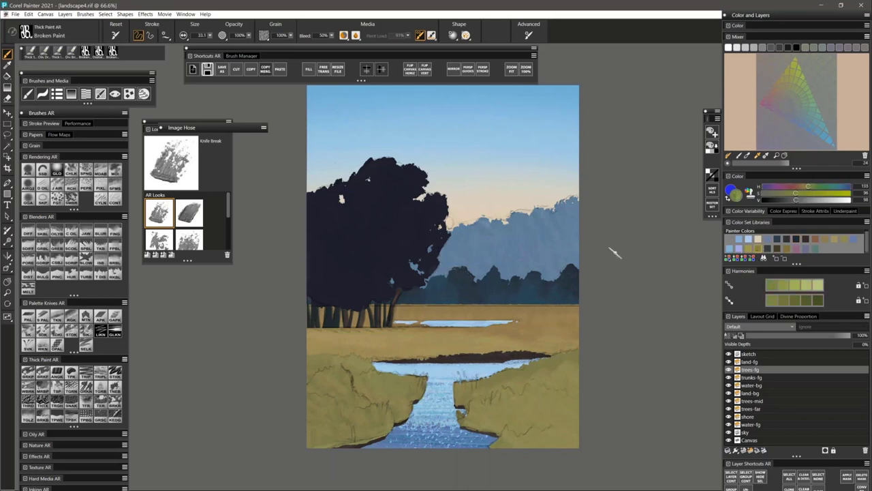
mouse_move(407, 183)
mouse_down()
mouse_move(375, 214)
mouse_move(404, 202)
mouse_move(405, 215)
mouse_move(375, 184)
mouse_move(395, 181)
mouse_move(386, 180)
mouse_move(374, 206)
mouse_move(402, 181)
mouse_up()
key(ctrl+z)
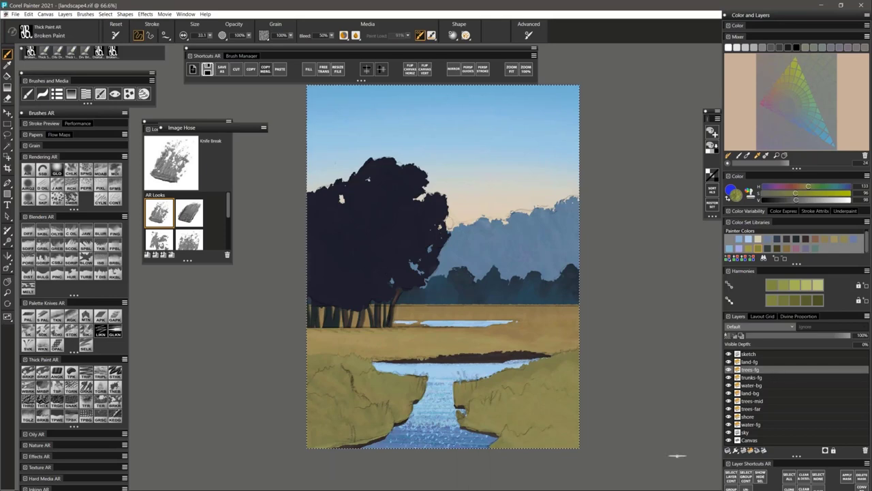
Clear the trees-fg layer and repaint the full tree canopy silhouette in dark brown with the Knife Break look, following the sketch
key(Delete)
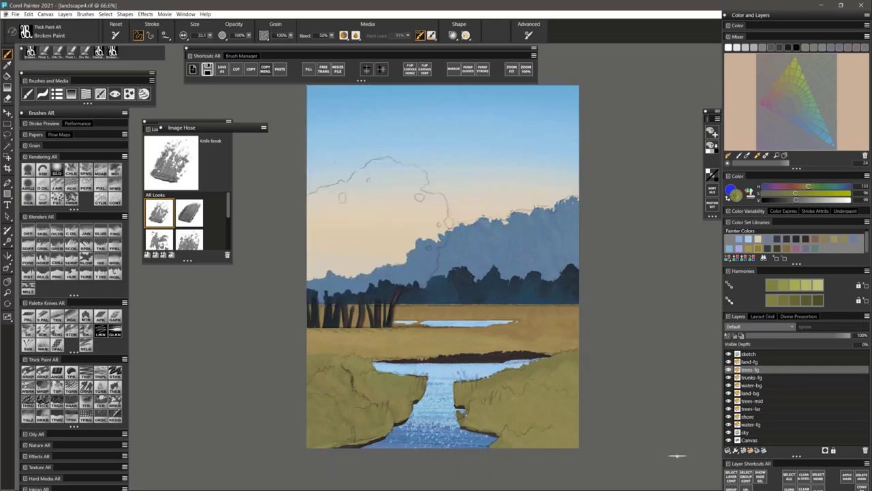
click(788, 239)
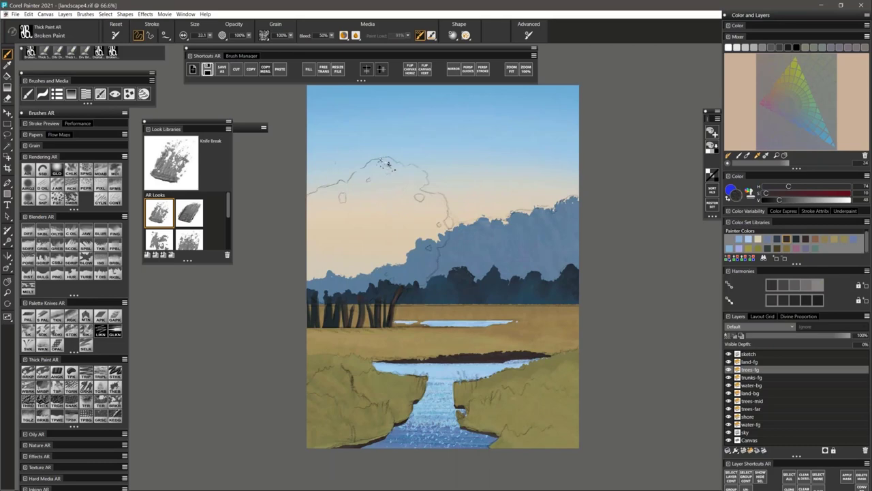
mouse_move(386, 163)
mouse_down()
mouse_move(358, 176)
mouse_move(386, 163)
mouse_move(394, 174)
mouse_move(371, 188)
mouse_move(389, 177)
mouse_move(344, 180)
mouse_move(308, 204)
mouse_move(351, 205)
mouse_move(358, 188)
mouse_move(334, 210)
mouse_move(302, 203)
mouse_move(340, 209)
mouse_move(416, 165)
mouse_move(437, 205)
mouse_move(450, 201)
mouse_move(436, 219)
mouse_move(446, 225)
mouse_move(436, 210)
mouse_move(375, 205)
mouse_move(430, 225)
mouse_move(409, 235)
mouse_move(434, 249)
mouse_move(449, 232)
mouse_move(430, 256)
mouse_move(411, 242)
mouse_up()
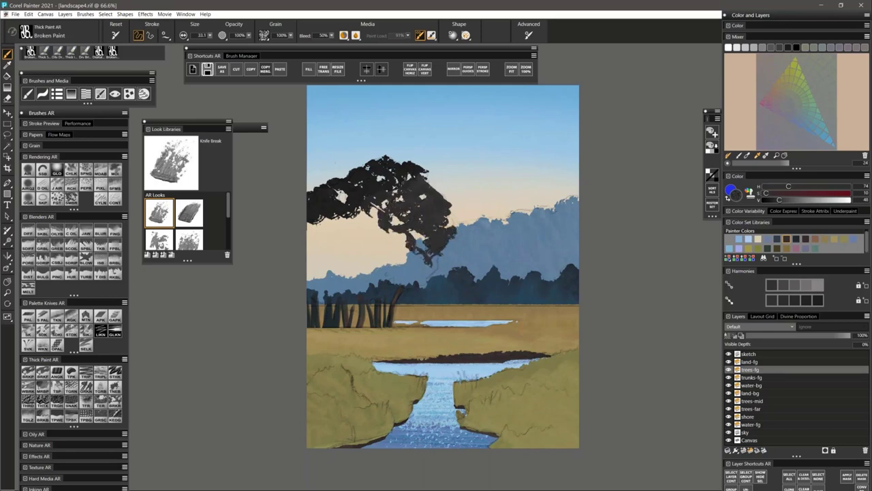
mouse_move(382, 204)
mouse_down()
mouse_move(313, 231)
mouse_move(321, 260)
mouse_move(361, 239)
mouse_move(368, 255)
mouse_move(357, 266)
mouse_up()
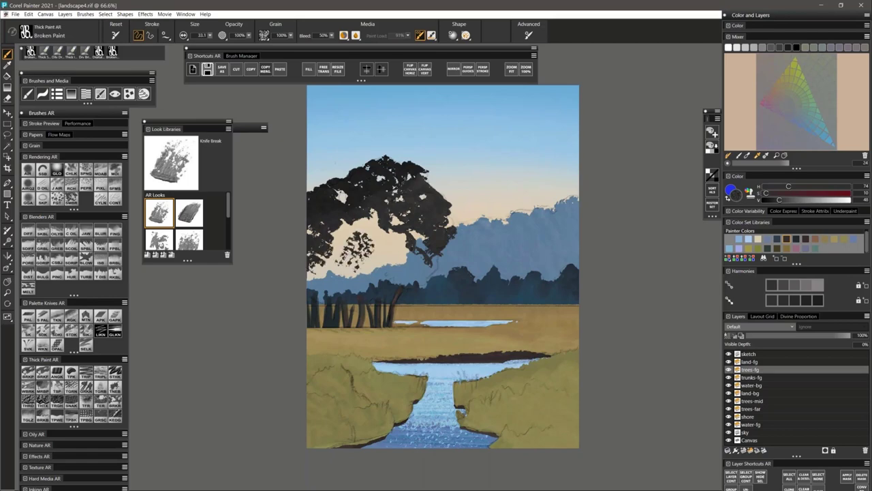
mouse_move(355, 235)
mouse_down()
mouse_move(344, 259)
mouse_move(382, 263)
mouse_move(364, 239)
mouse_move(372, 255)
mouse_up()
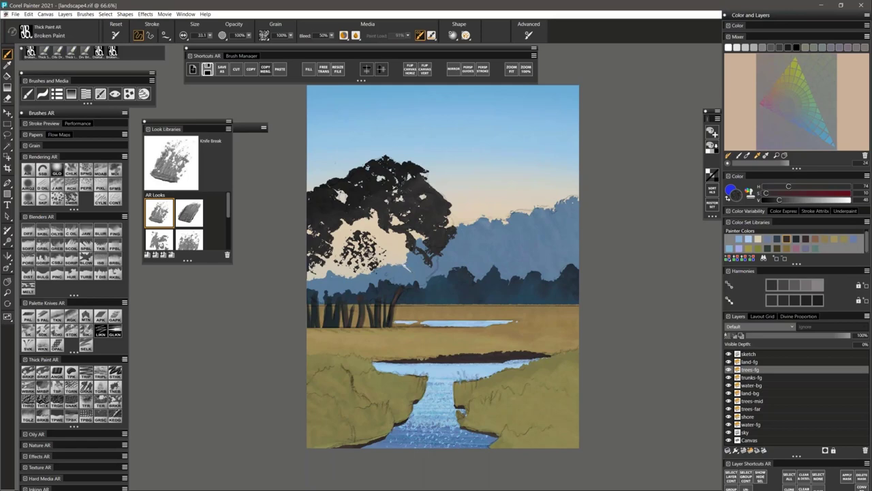
mouse_move(399, 243)
mouse_down()
mouse_move(391, 268)
mouse_move(386, 253)
mouse_move(403, 278)
mouse_move(430, 262)
mouse_move(423, 279)
mouse_move(310, 290)
mouse_move(326, 276)
mouse_move(330, 246)
mouse_move(361, 260)
mouse_move(341, 229)
mouse_move(372, 232)
mouse_move(380, 245)
mouse_move(361, 238)
mouse_move(402, 222)
mouse_move(422, 235)
mouse_move(402, 201)
mouse_move(371, 269)
mouse_move(385, 249)
mouse_move(355, 238)
mouse_move(320, 239)
mouse_move(323, 254)
mouse_up()
Switch to the Thick Break look and paint a loose foliage clump off the canopy's upper right edge
click(188, 234)
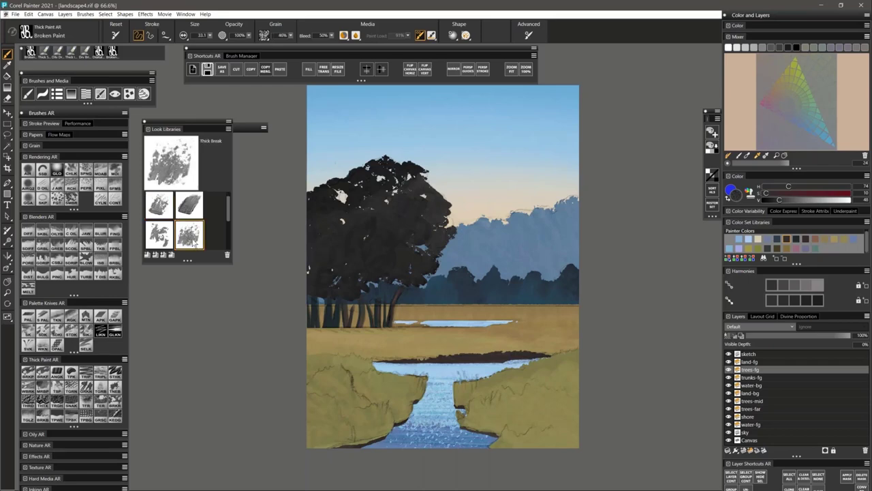
mouse_move(441, 171)
mouse_down()
mouse_move(438, 184)
mouse_move(447, 164)
mouse_move(464, 183)
mouse_move(439, 173)
mouse_move(442, 198)
mouse_move(430, 184)
mouse_up()
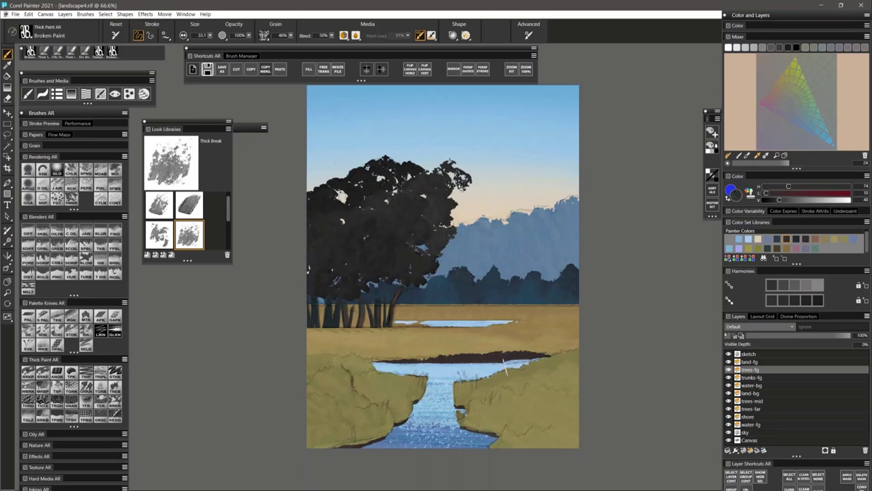
Display the Color Variability settings for the current brush
click(752, 210)
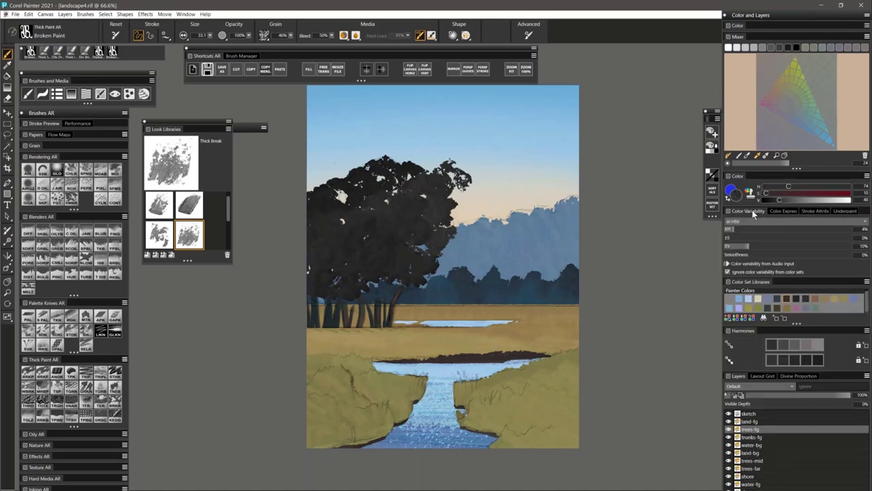
click(752, 210)
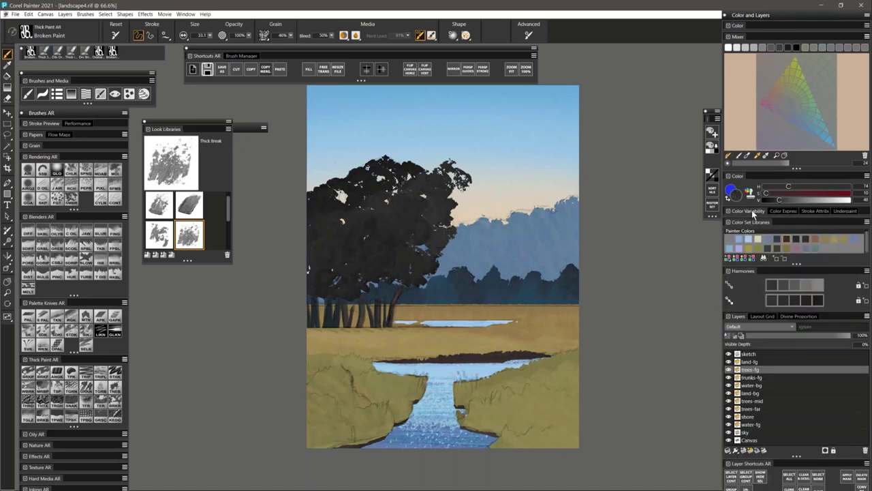
click(752, 210)
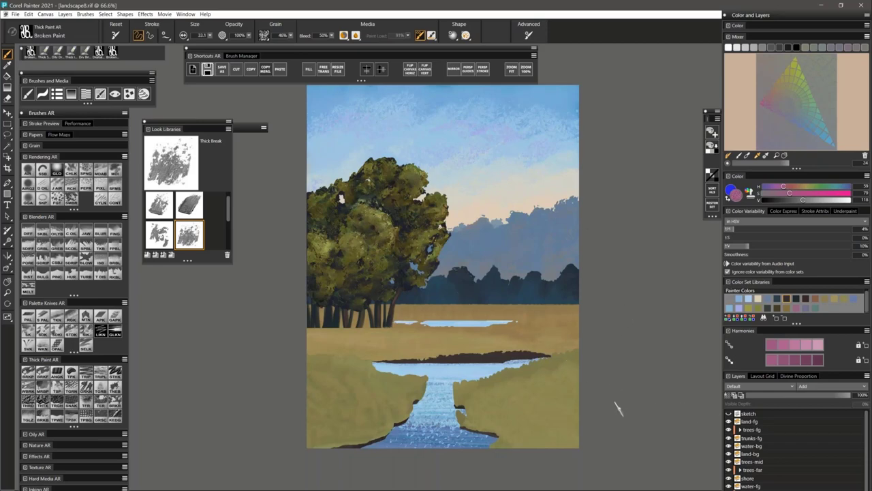
Expand the trees-fg group in the landscape8 painting and select the trees-fg layer inside it
drag(867, 431, 865, 431)
click(753, 430)
click(753, 438)
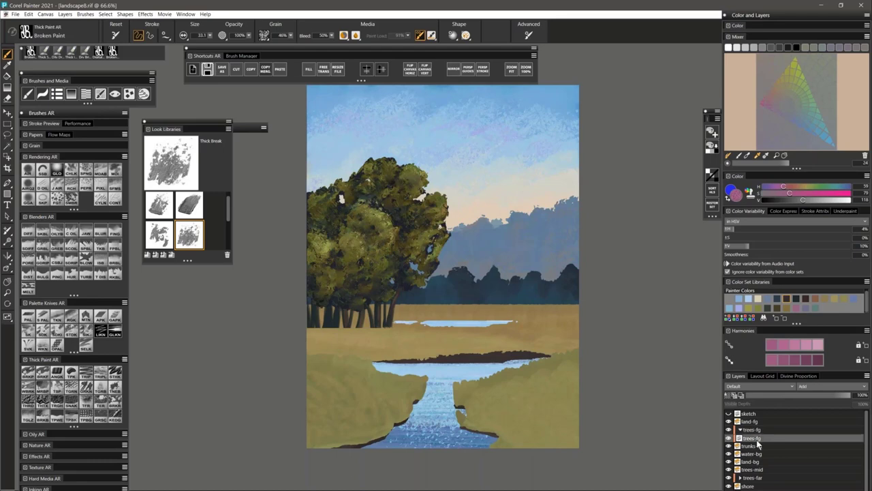
Select the whole canvas, fill the tree on the trees-fg layer with dark brown, and refill it with a dark blue-green
key(ctrl+a)
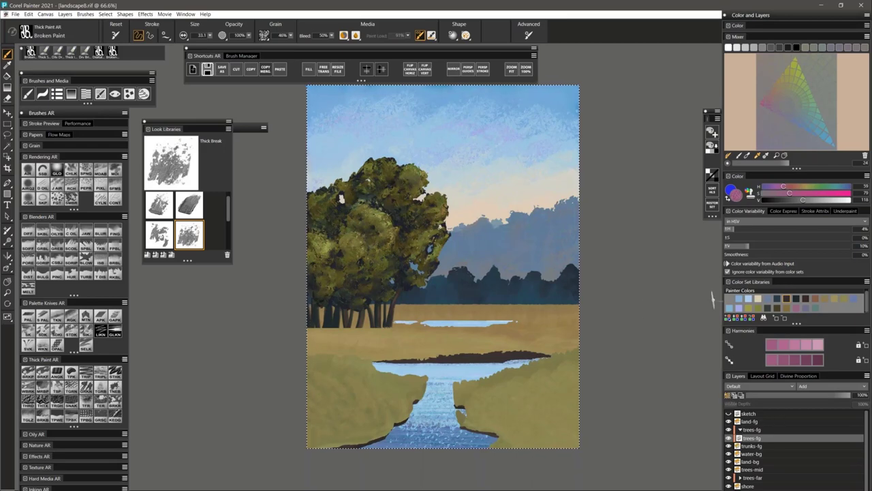
alt+click(684, 386)
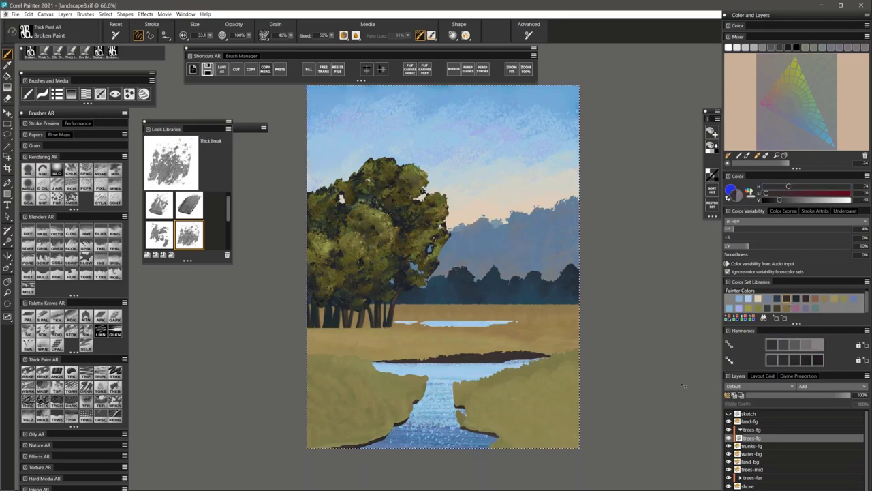
key(ctrl+f)
key(Return)
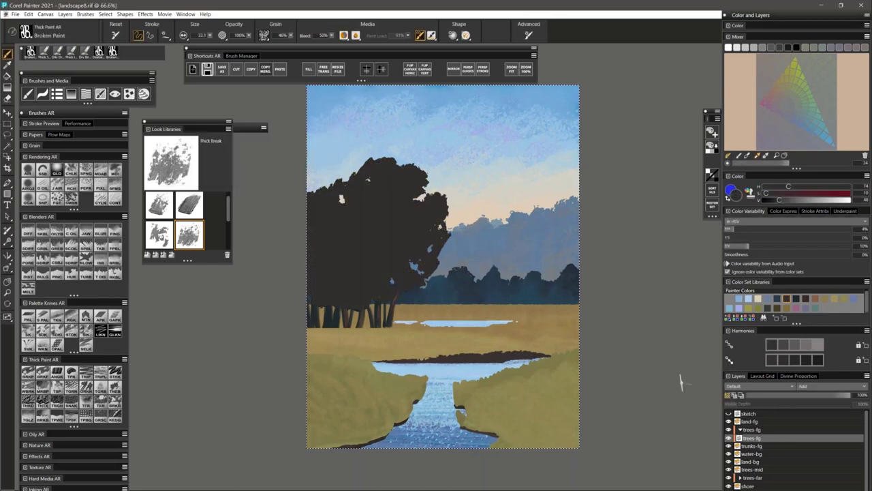
click(788, 306)
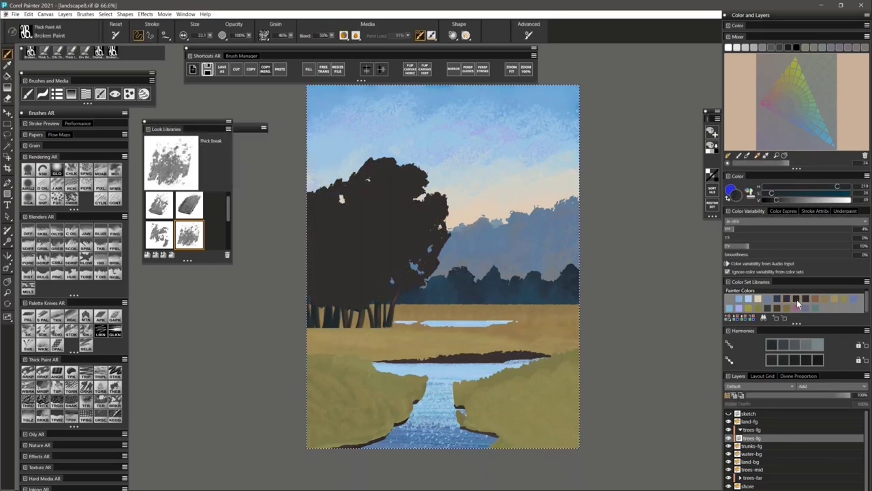
key(ctrl+f)
key(Return)
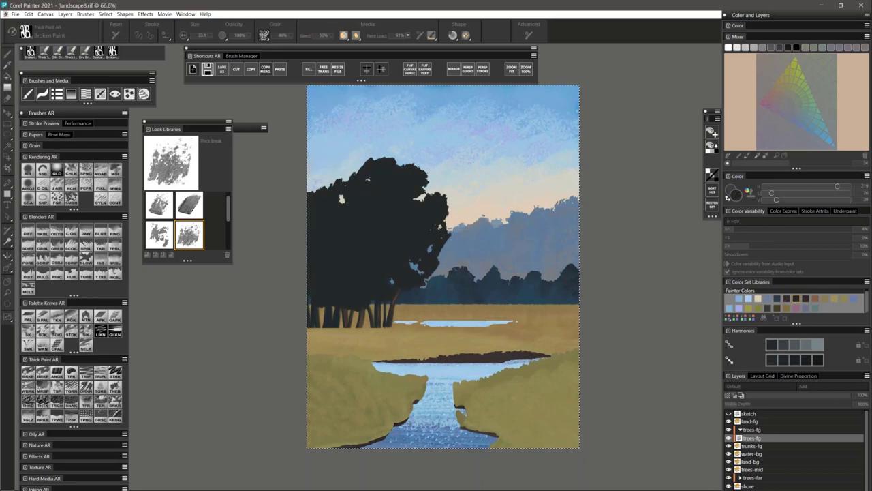
Pick a dark gray-green color and convert the trees-fg layer to a Thick Paint layer with Uniform Thickness at 0%
click(767, 310)
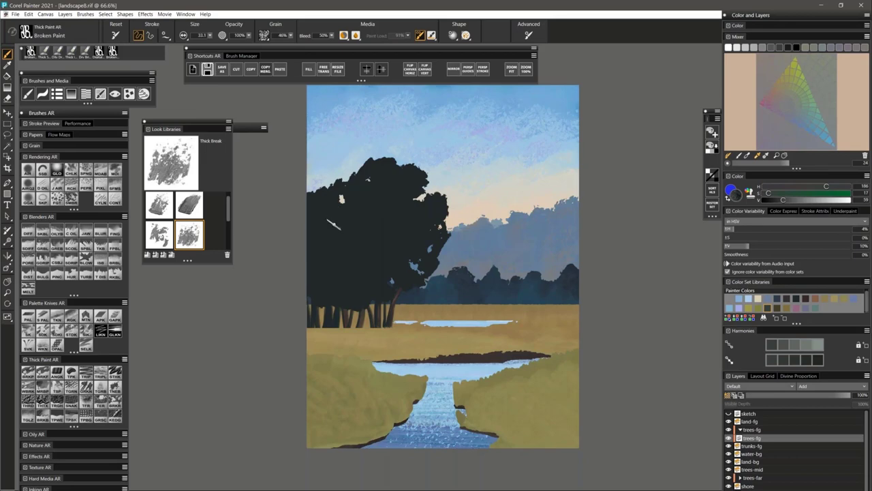
right_click(755, 442)
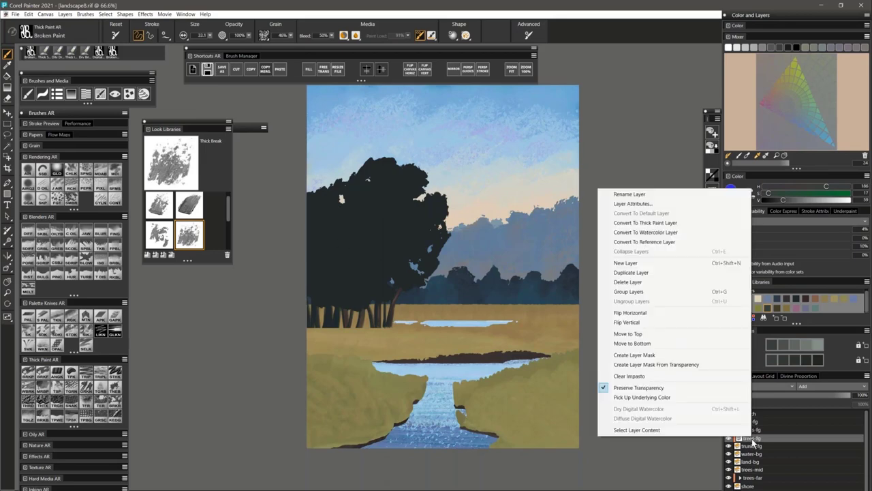
click(673, 223)
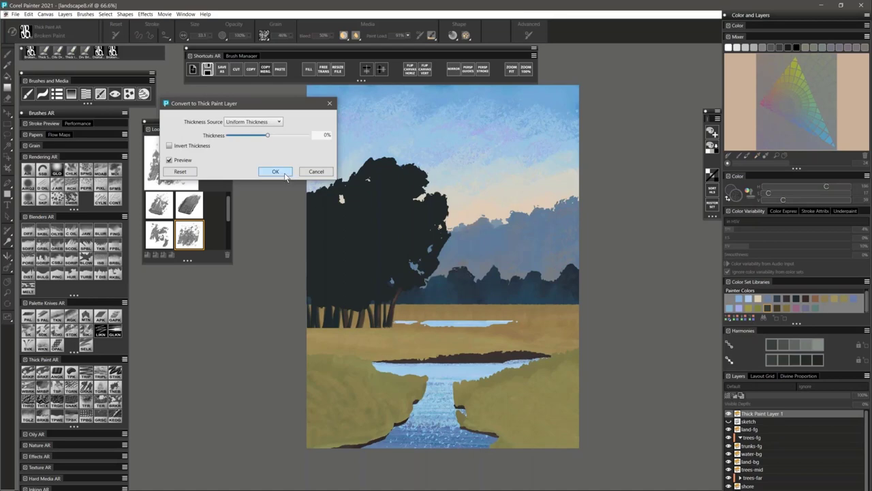
click(275, 172)
Select Thick Paint Layer 1 and paint dark gray-green foliage strokes across the upper part of the tree canopy
click(764, 440)
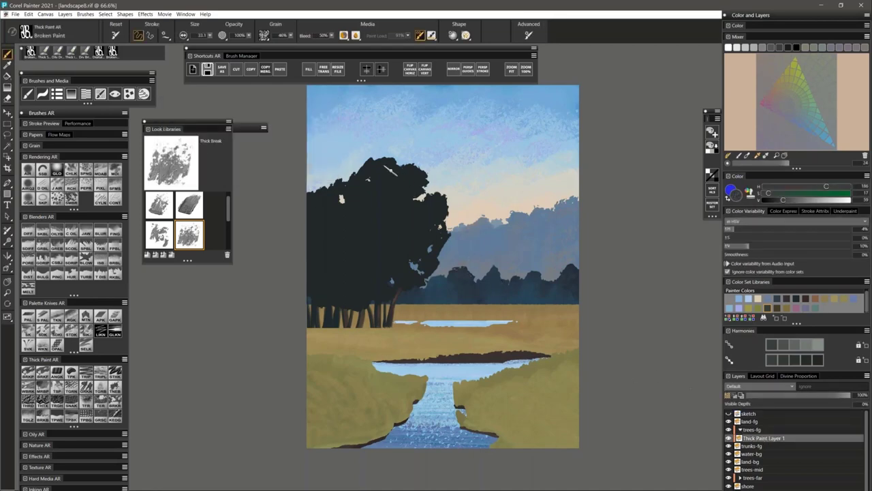
mouse_move(403, 163)
mouse_down()
mouse_move(375, 168)
mouse_move(368, 180)
mouse_move(401, 193)
mouse_move(387, 208)
mouse_move(402, 178)
mouse_move(417, 174)
mouse_up()
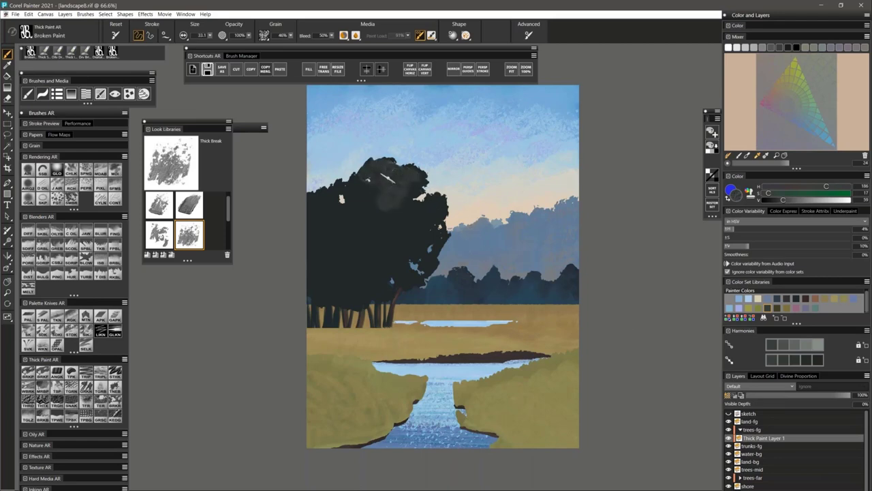
Undo the last foliage strokes and duplicate the tree's Thick Paint Layer 1 inside the trees-fg group
key(ctrl+z)
key(ctrl+z)
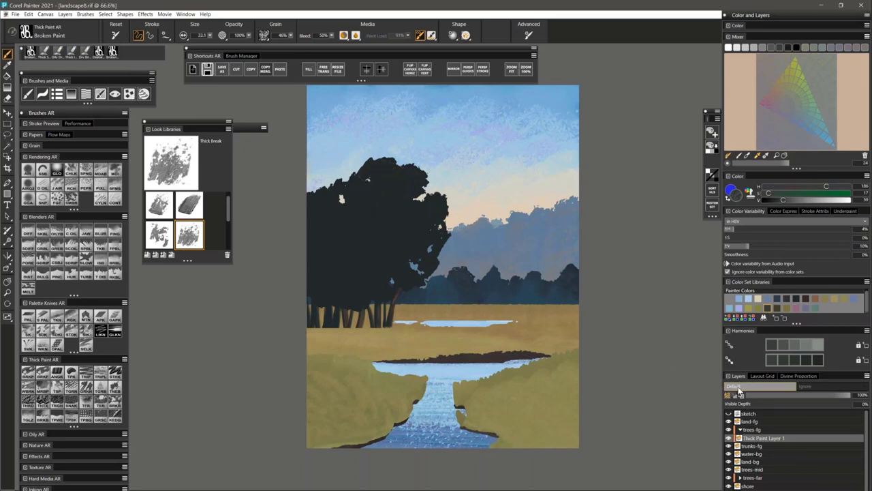
right_click(753, 440)
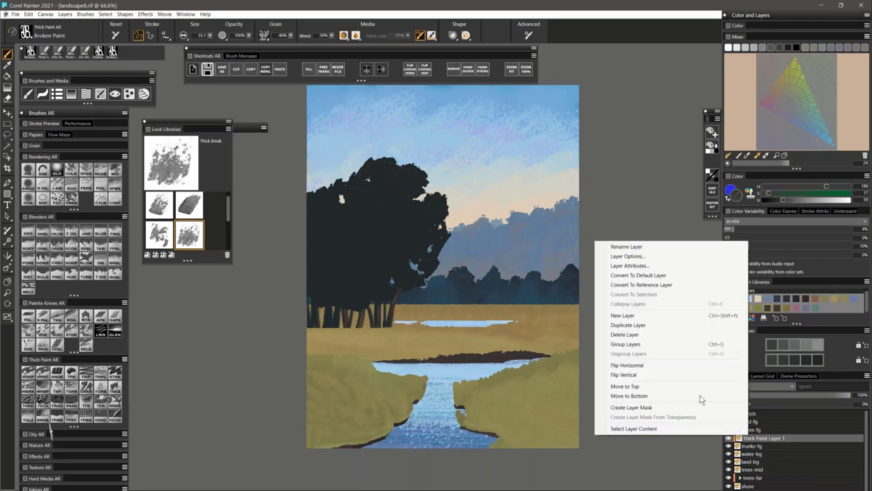
click(631, 323)
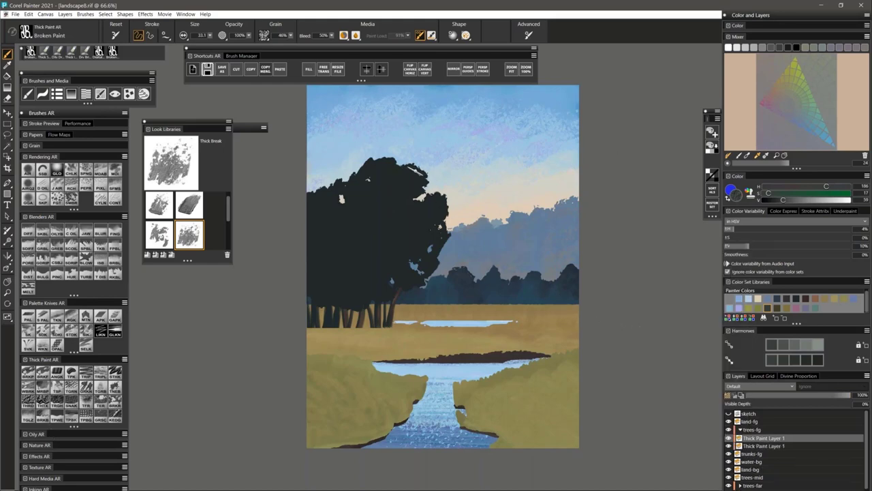
Paint dark gray-green textured foliage strokes across the tree canopy on the duplicated thick paint layer
mouse_move(414, 169)
mouse_down()
mouse_move(366, 176)
mouse_move(391, 173)
mouse_move(382, 186)
mouse_move(419, 195)
mouse_move(421, 174)
mouse_move(386, 184)
mouse_move(440, 223)
mouse_move(433, 200)
mouse_move(441, 235)
mouse_move(424, 235)
mouse_move(423, 265)
mouse_move(402, 274)
mouse_up()
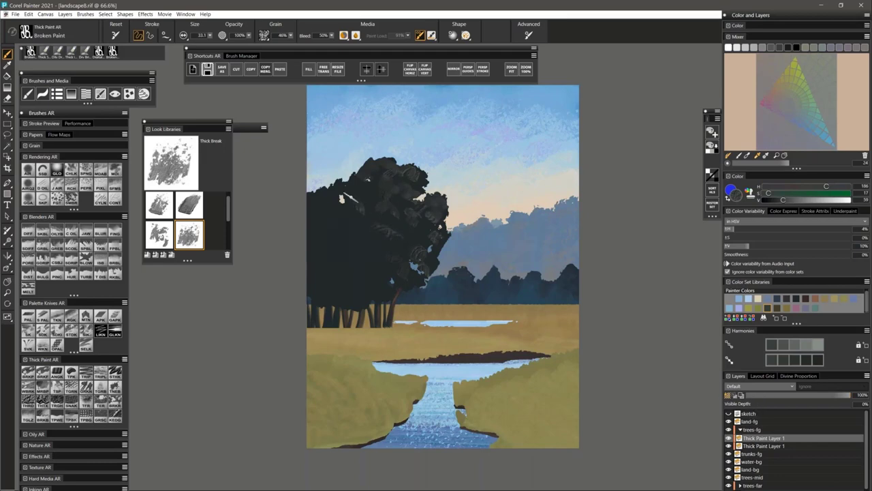
mouse_move(348, 231)
mouse_down()
mouse_move(342, 255)
mouse_move(323, 255)
mouse_move(360, 264)
mouse_move(326, 285)
mouse_move(361, 292)
mouse_up()
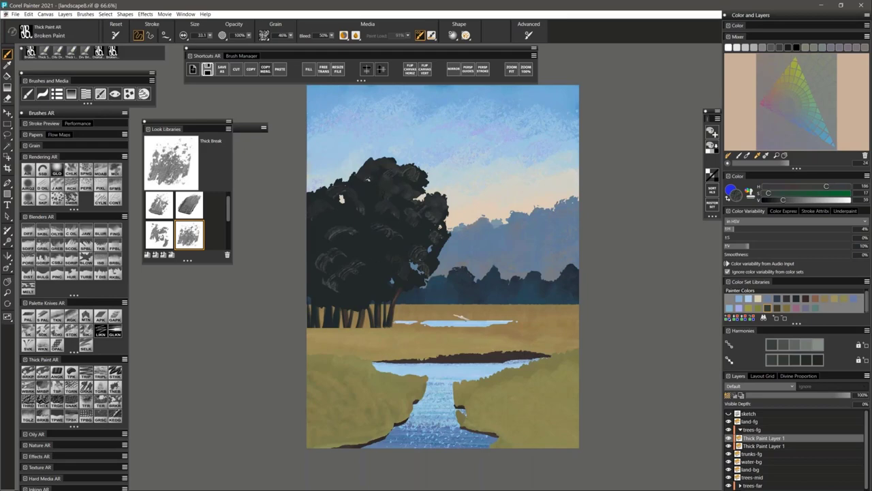
mouse_move(363, 259)
mouse_down()
mouse_move(325, 267)
mouse_move(355, 297)
mouse_move(383, 265)
mouse_move(372, 242)
mouse_move(336, 233)
mouse_up()
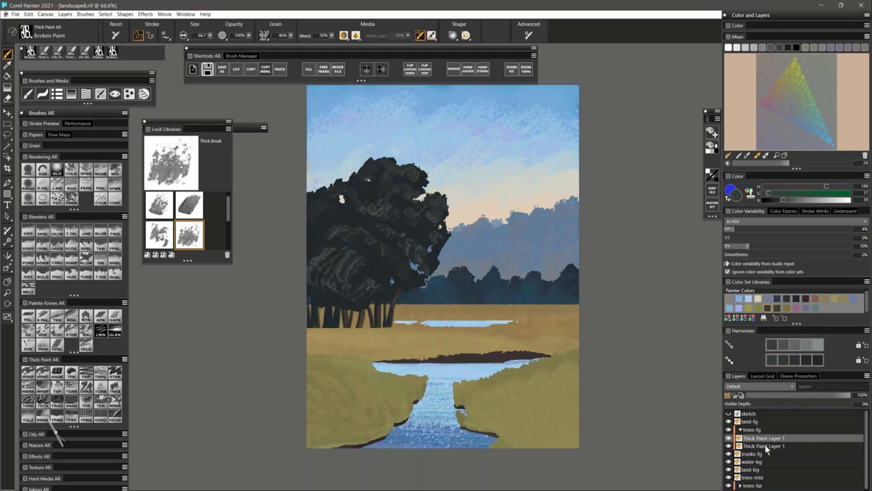
Add a new Thick Paint layer at the top of the trees-fg group and paint olive-green highlights on the upper canopy
click(746, 332)
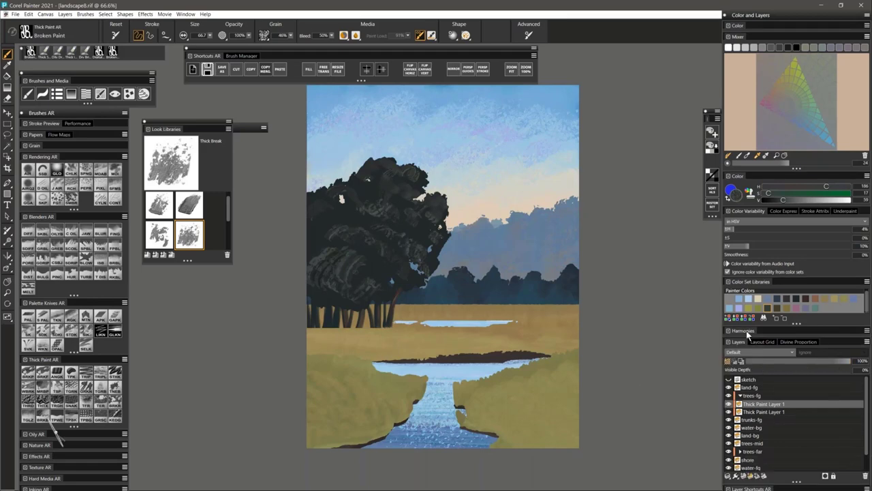
click(742, 214)
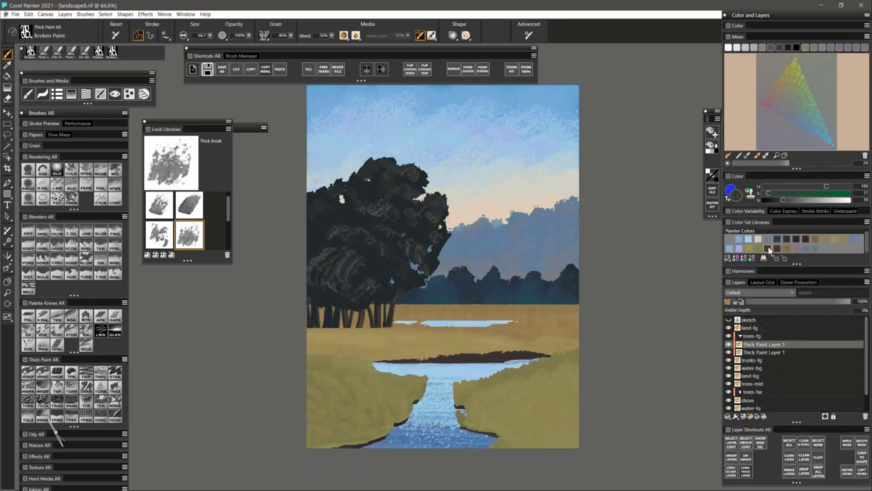
click(751, 417)
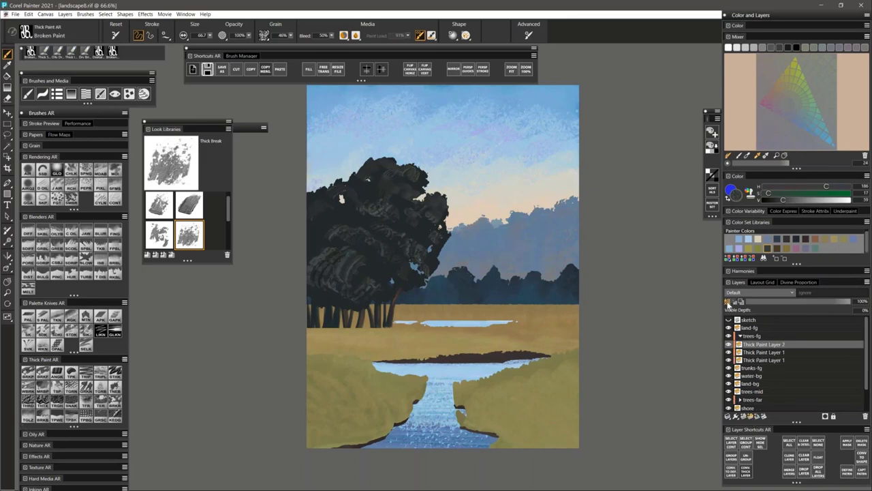
click(760, 249)
mouse_move(401, 166)
mouse_down()
mouse_move(367, 179)
mouse_move(389, 173)
mouse_move(378, 170)
mouse_move(370, 170)
mouse_move(377, 186)
mouse_move(403, 185)
mouse_move(384, 184)
mouse_move(395, 195)
mouse_move(433, 201)
mouse_move(408, 192)
mouse_move(431, 208)
mouse_move(401, 201)
mouse_move(403, 227)
mouse_up()
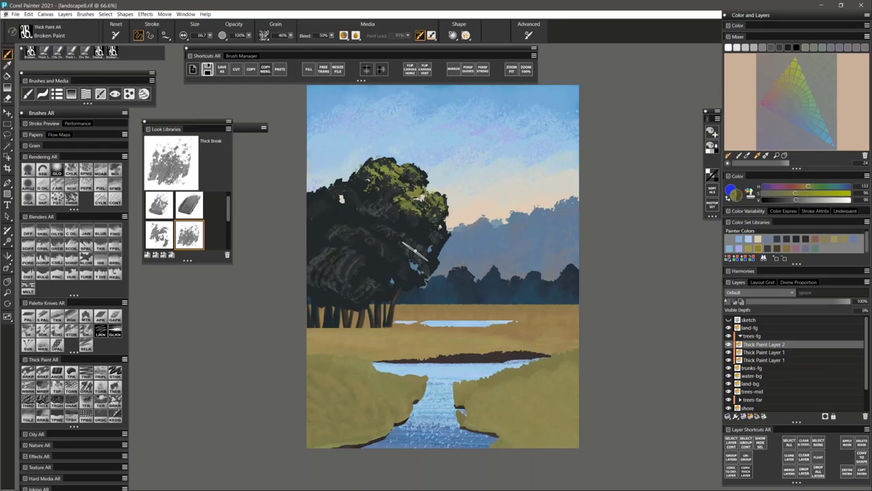
right_click(753, 354)
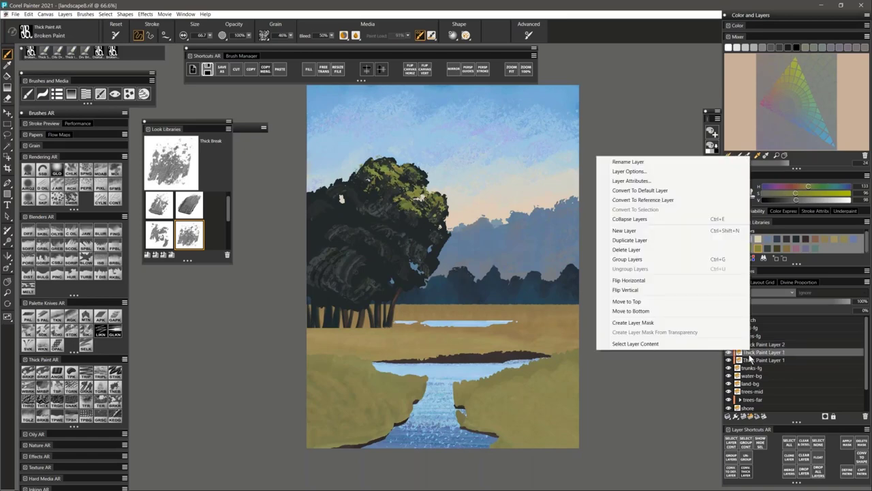
click(636, 343)
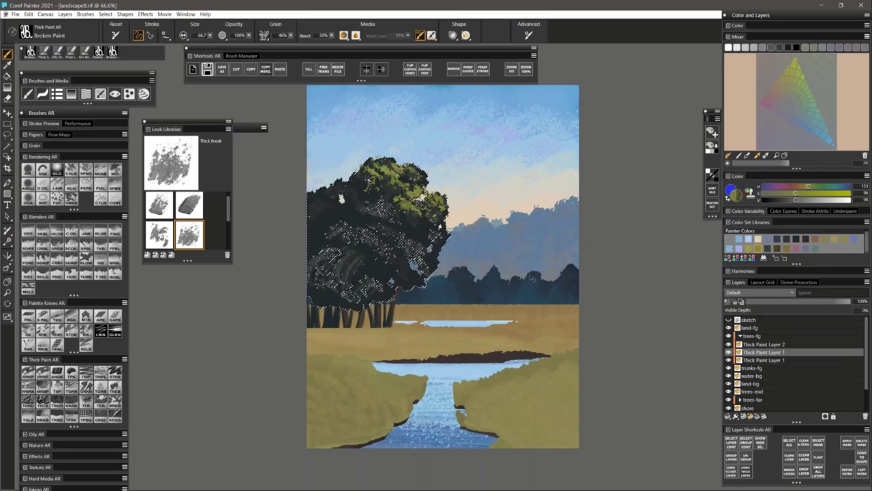
key(ctrl+d)
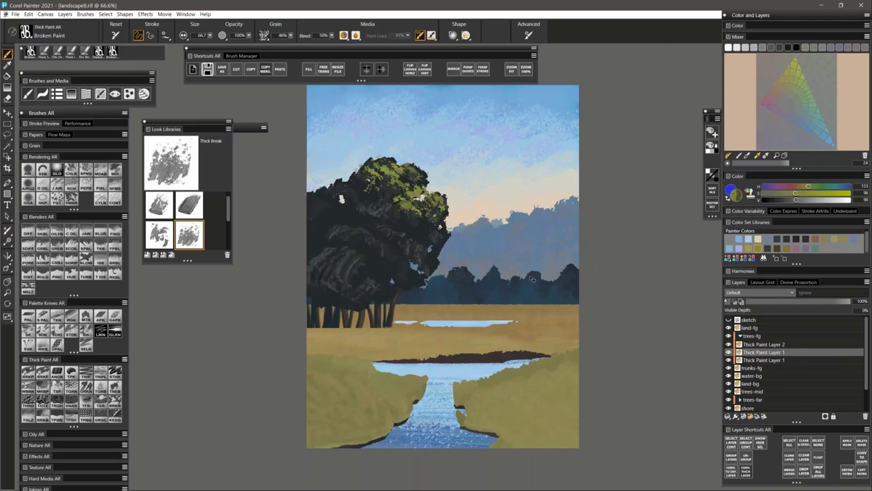
On Thick Paint Layer 2, extend the olive-green foliage across the middle canopy and add golden-brown strokes in its lower part
click(758, 344)
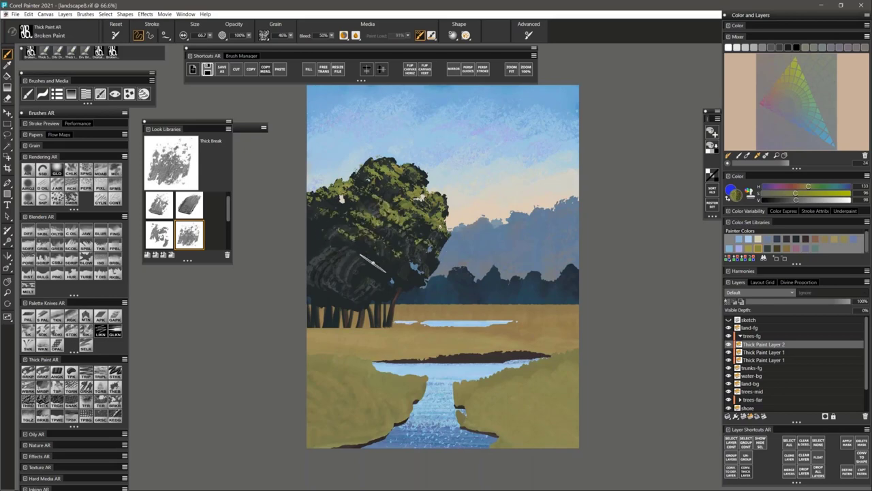
click(782, 250)
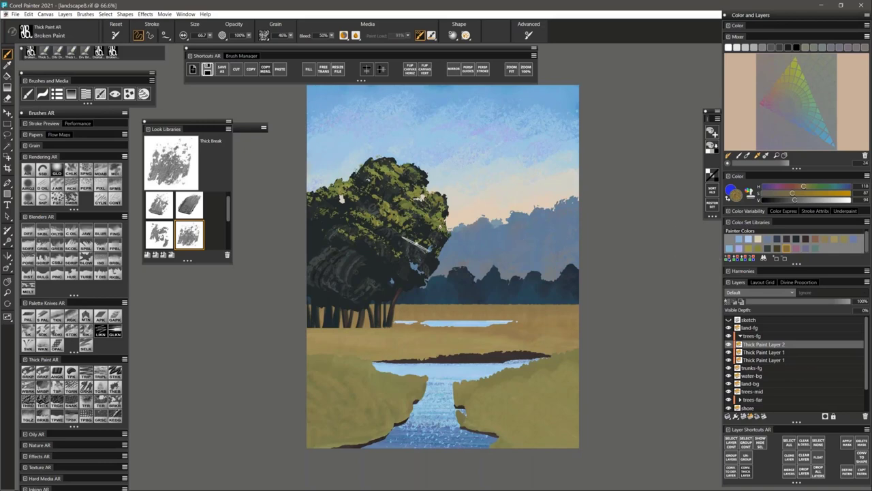
mouse_move(402, 266)
mouse_down()
mouse_move(363, 246)
mouse_move(343, 255)
mouse_move(370, 266)
mouse_move(338, 281)
mouse_move(419, 289)
mouse_up()
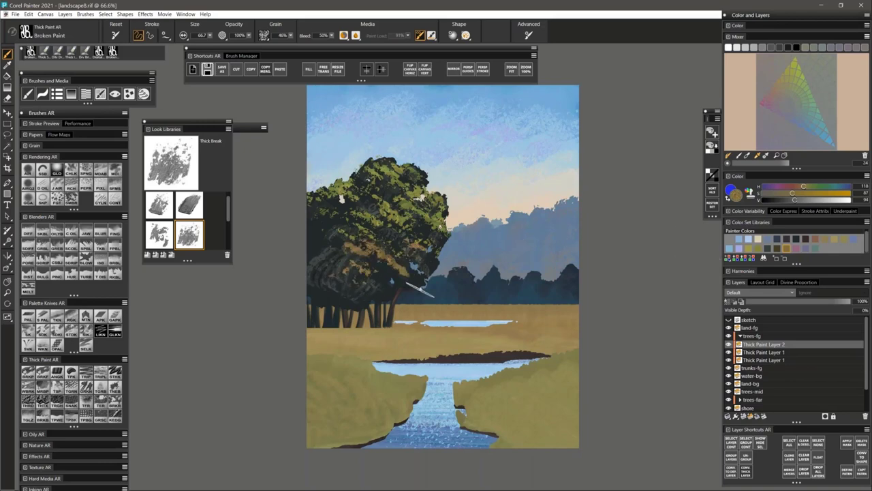
Choose the dark gray-green and olive-green swatches from the Painter Colors set for more foliage strokes
click(768, 248)
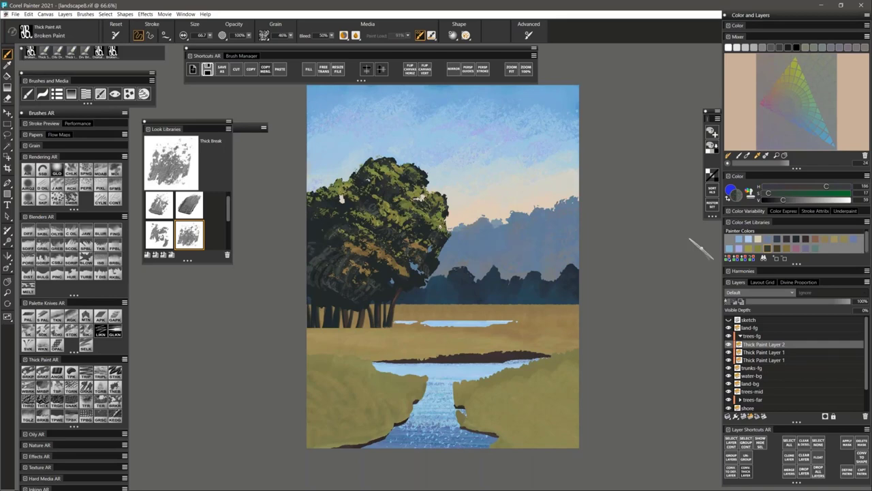
click(753, 250)
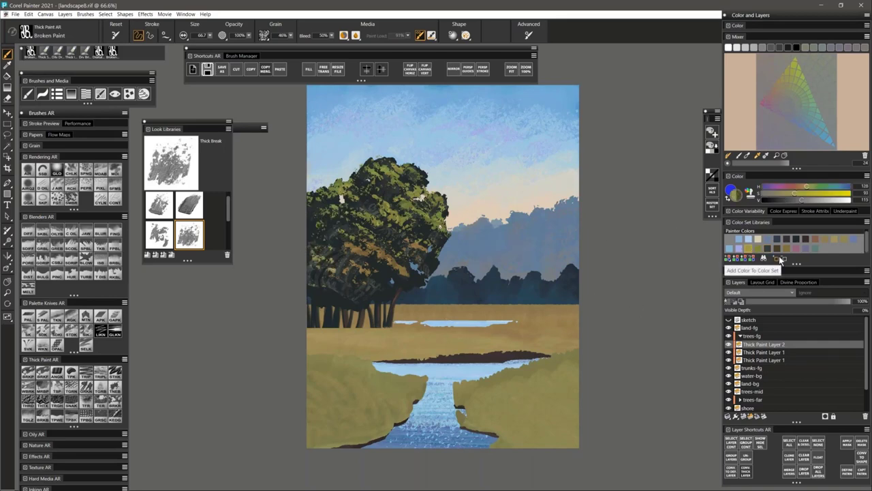
click(749, 248)
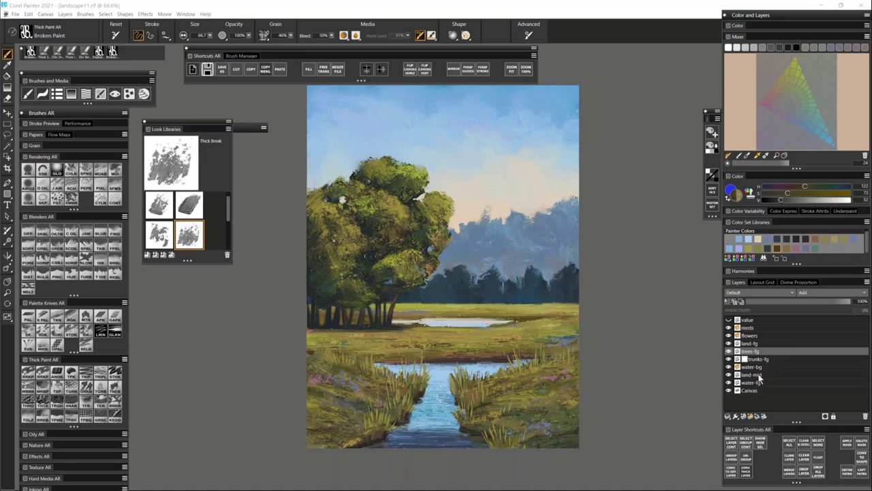
Hide and show the land-mid, water-fg and Canvas layers of the landscape11 painting to examine what each contains
click(729, 375)
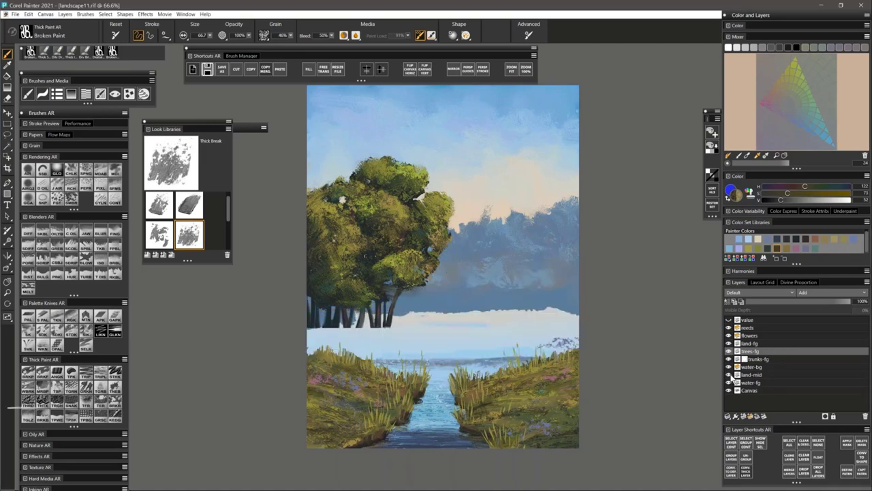
click(728, 374)
click(728, 383)
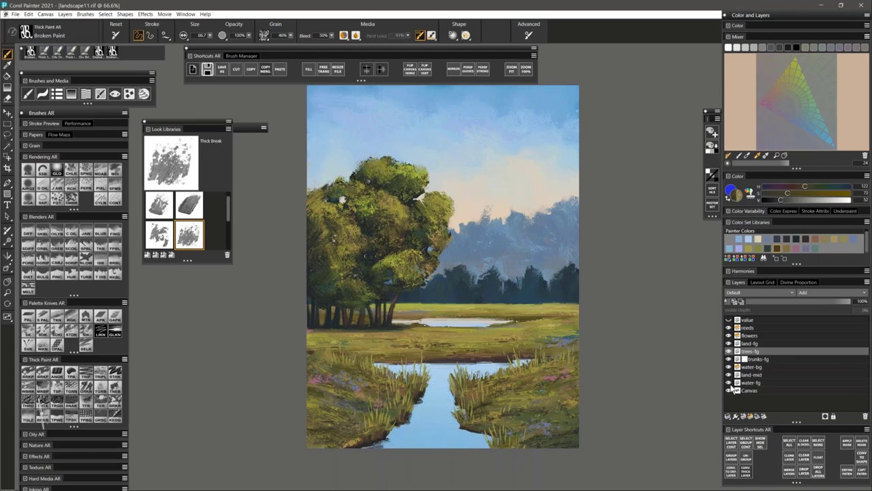
click(729, 382)
click(728, 391)
click(729, 391)
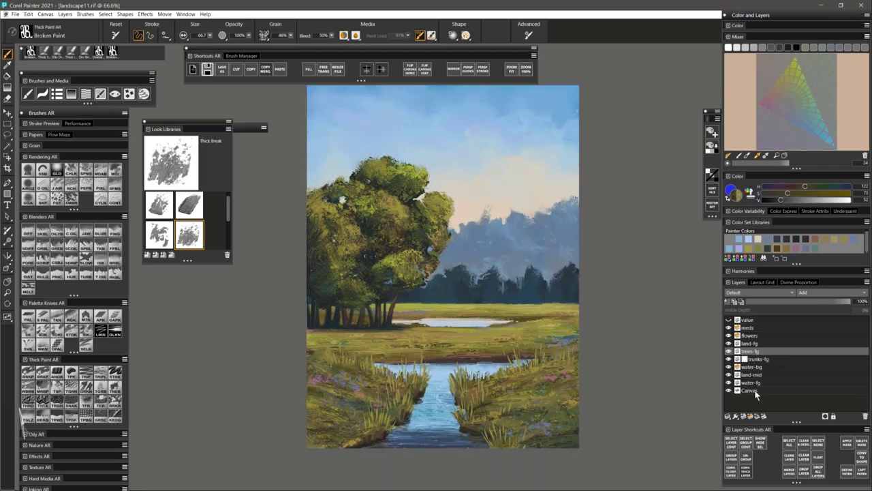
click(749, 390)
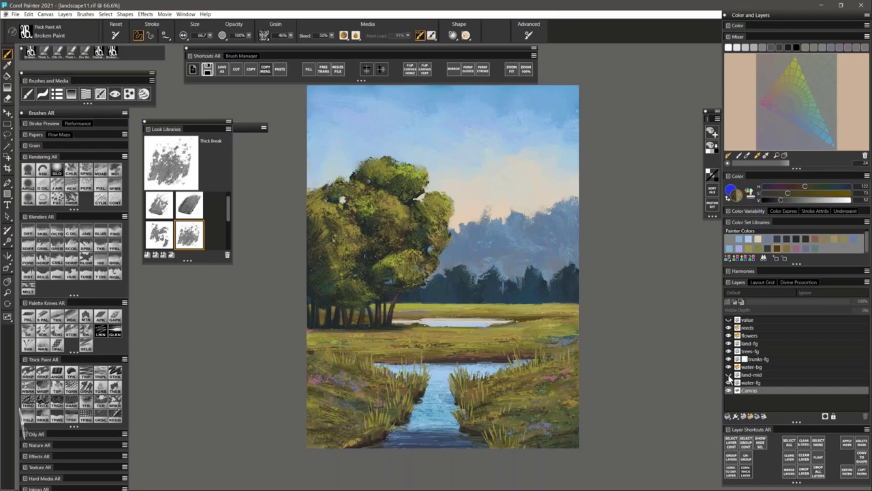
click(728, 375)
click(728, 375)
Convert the land-mid layer to a Thick Paint layer
click(754, 376)
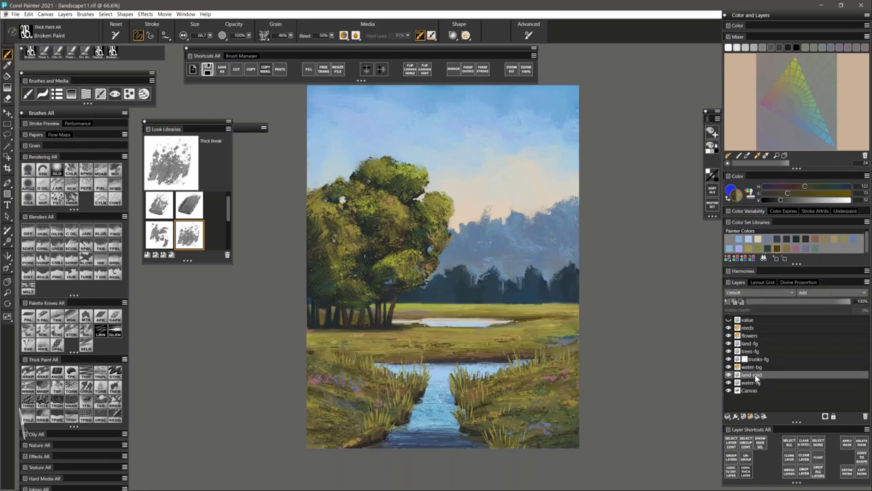
right_click(753, 379)
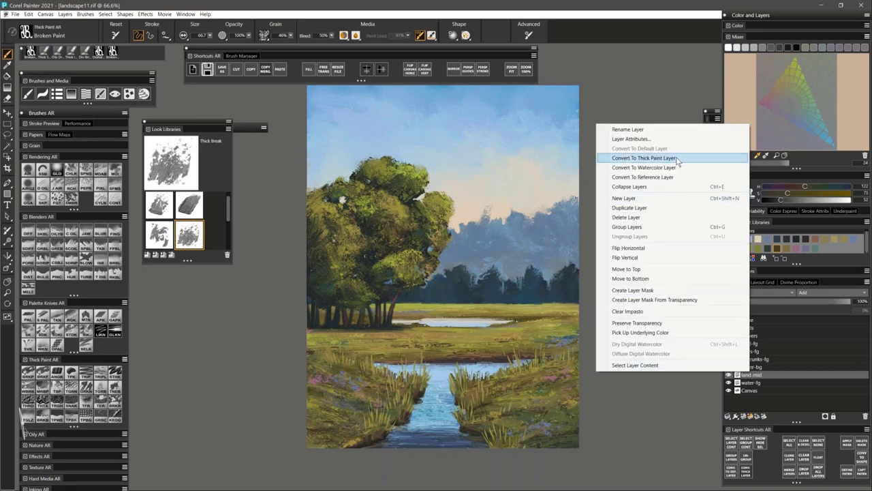
click(643, 158)
click(502, 289)
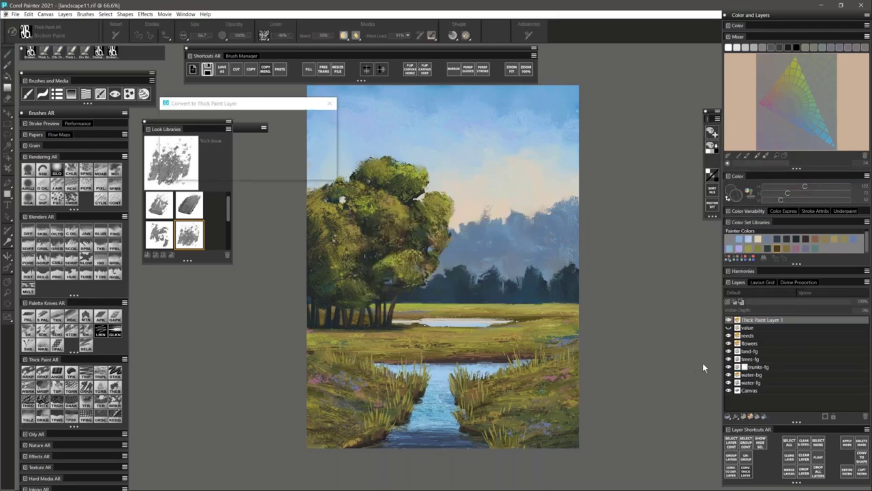
click(275, 172)
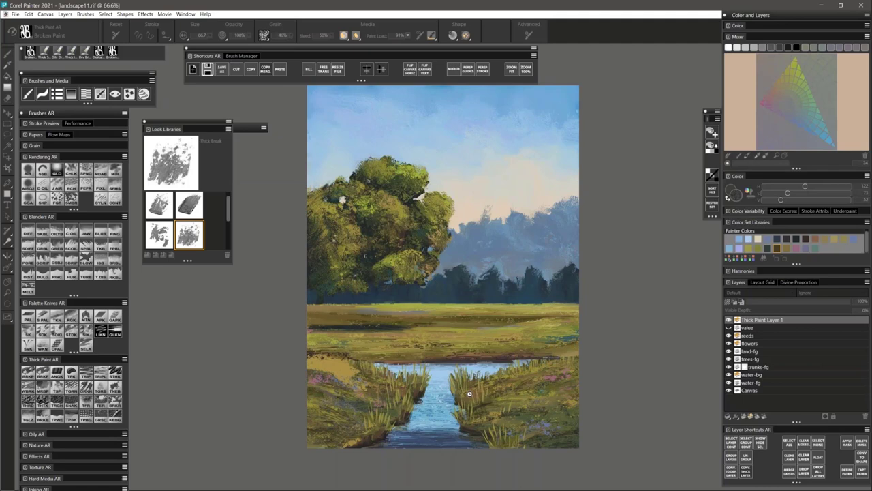
Move the converted Thick Paint layer between water-bg and water-fg and rename it land-bg
drag(757, 319, 773, 371)
double_click(753, 375)
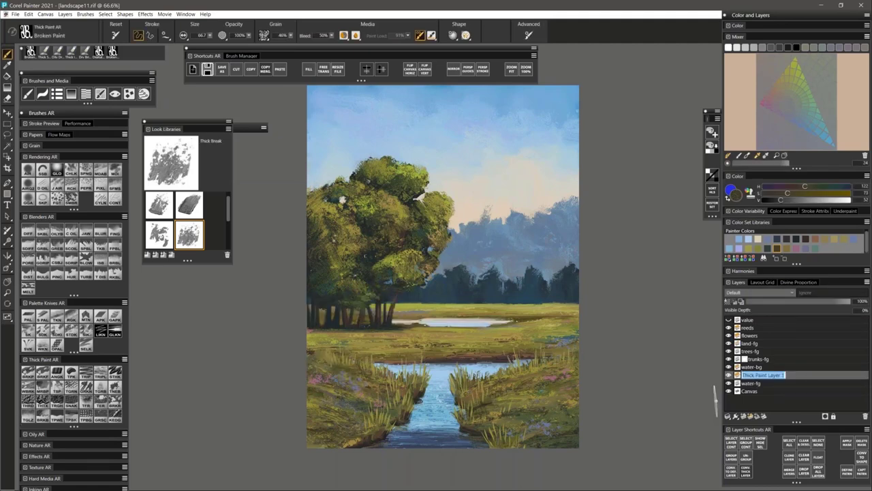
text(ta)
key(Return)
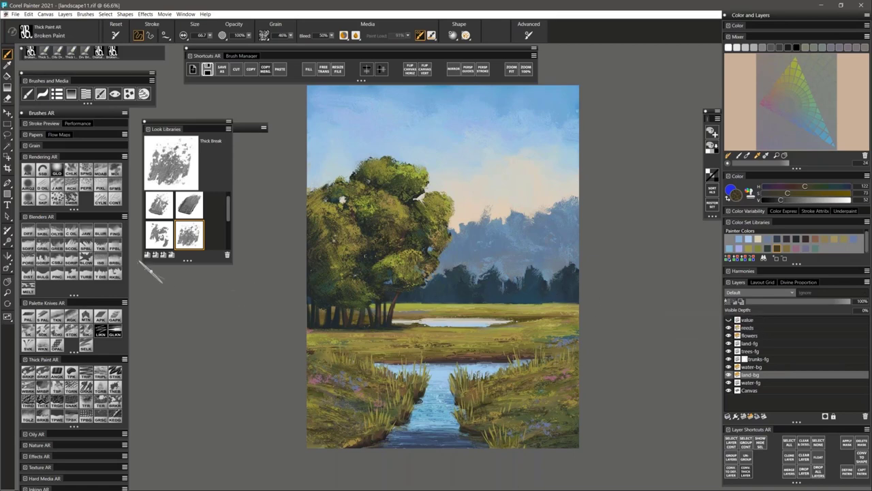
Blend the distant dark tree line on land-bg with the Oily Blender AR brush and set the layer's Visible Depth to 835%
click(58, 232)
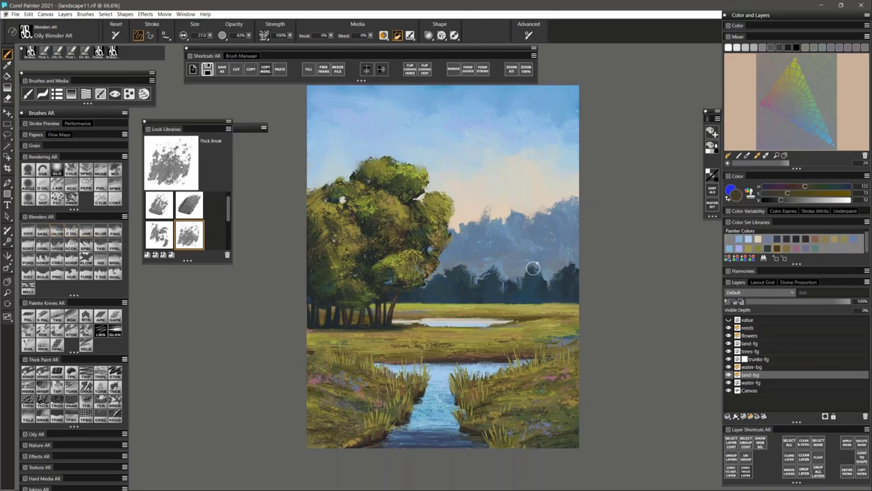
drag(528, 275, 536, 276)
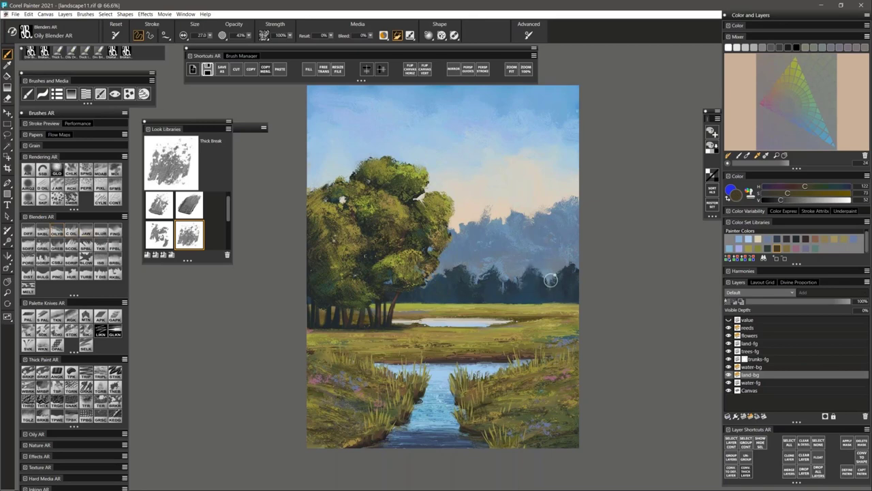
click(777, 311)
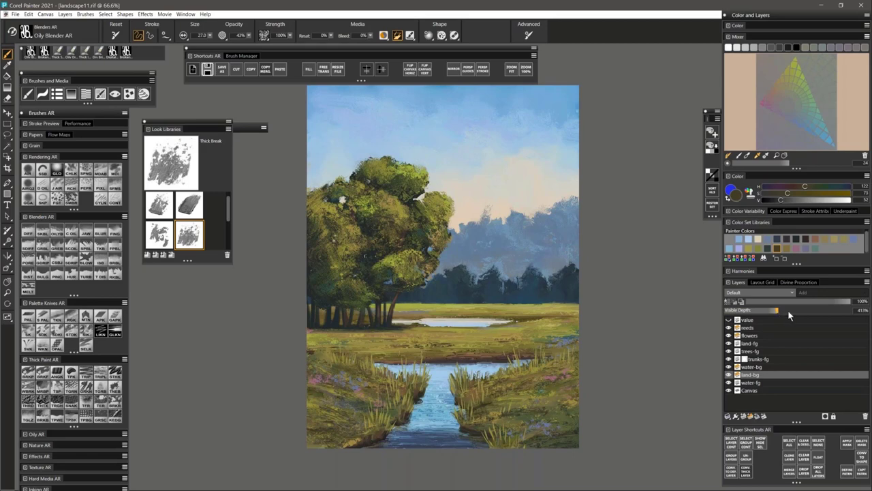
drag(777, 310, 829, 310)
Add a new Thick Paint layer directly above land-bg for detail work near the distant tree line
click(506, 288)
click(505, 288)
click(506, 289)
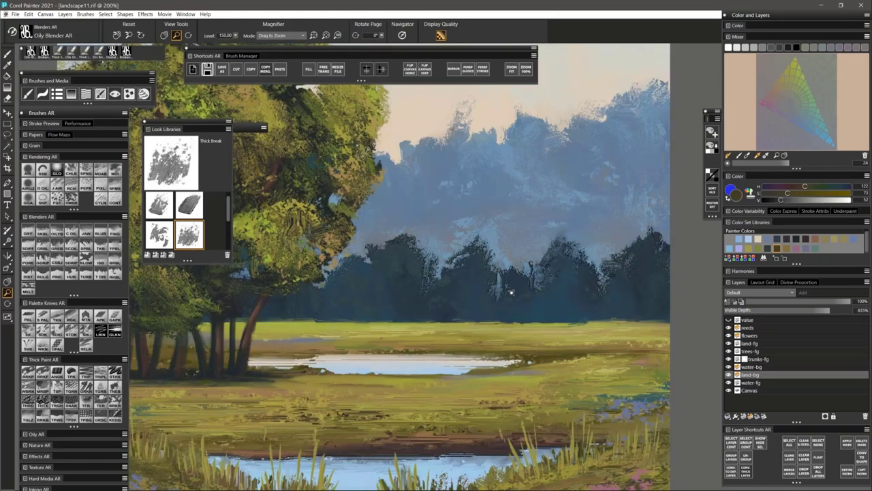
key(b)
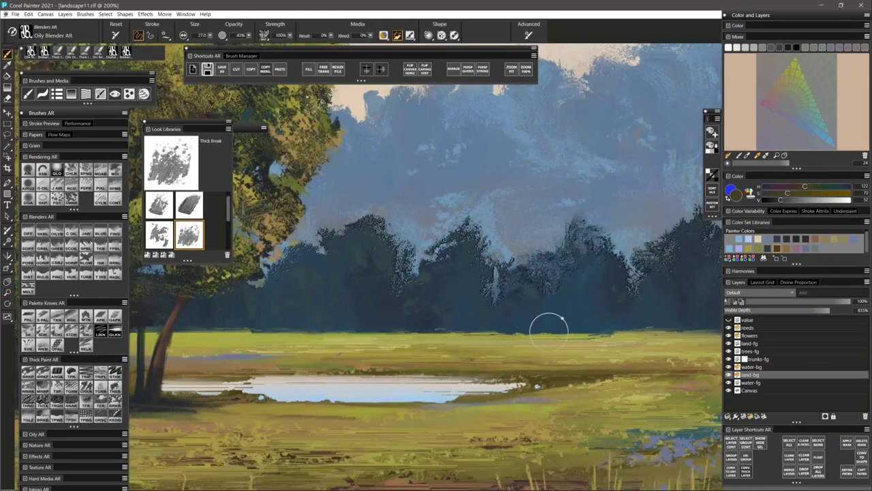
click(751, 417)
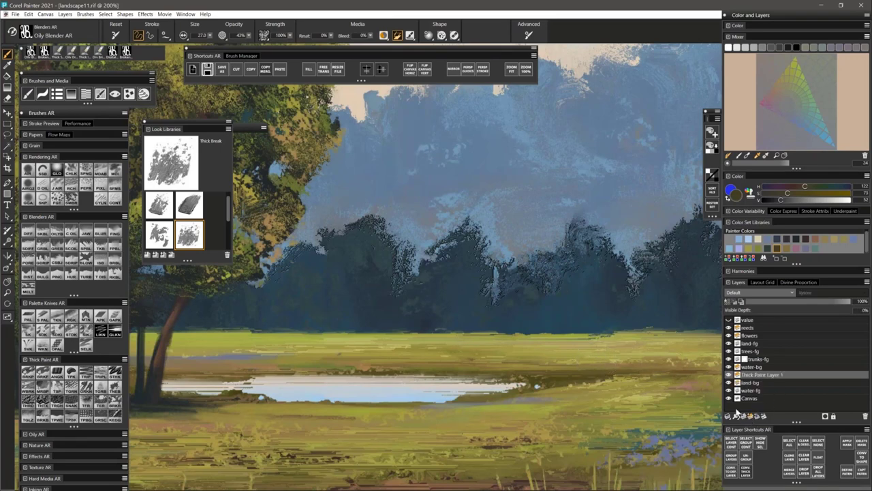
Set the new layer's Visible Depth to 614% and test a broad dark brown Broken Paint stroke over the distant trees, smearing it with Oily Blender AR
click(802, 311)
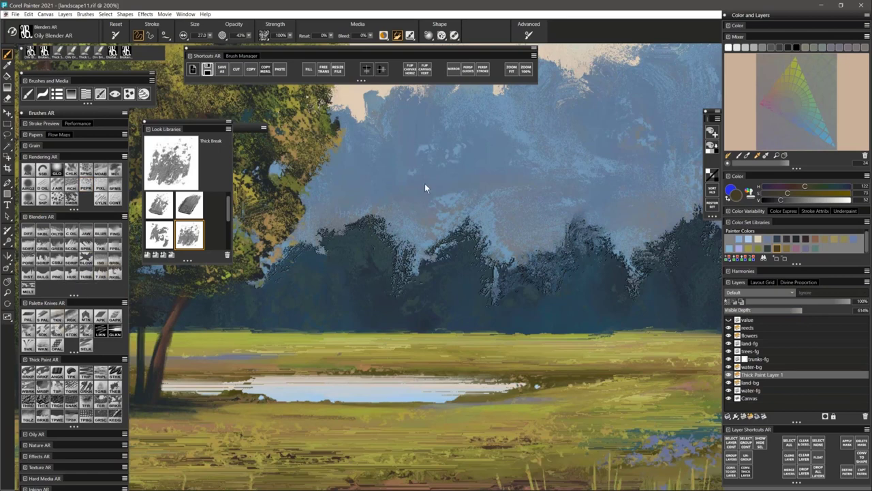
mouse_move(468, 121)
mouse_down()
mouse_move(520, 169)
mouse_move(516, 191)
mouse_move(402, 317)
mouse_move(407, 332)
mouse_up()
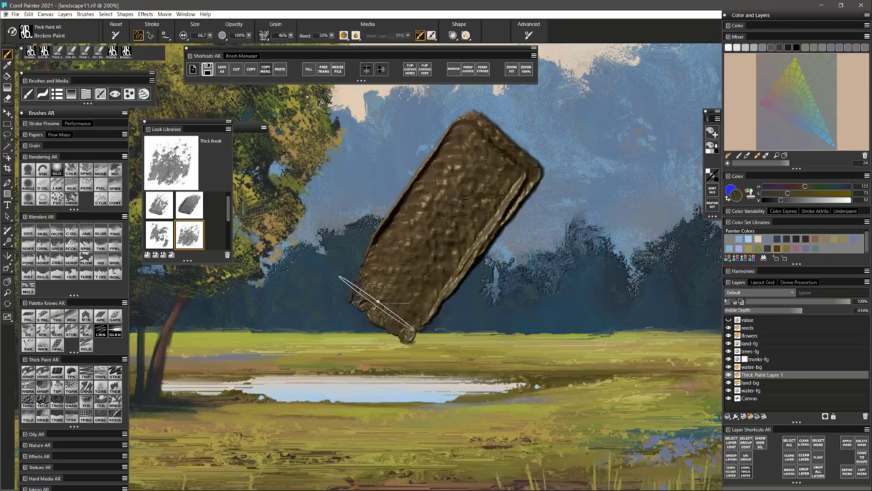
click(57, 233)
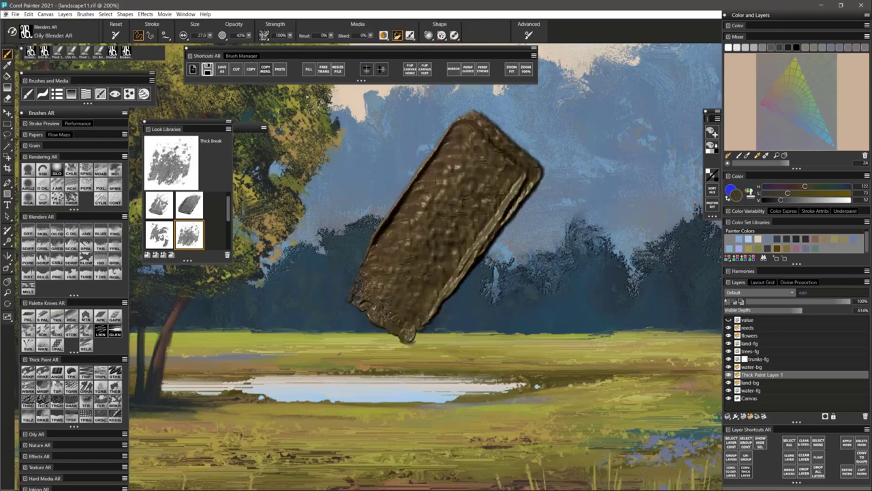
mouse_move(383, 220)
mouse_down()
mouse_move(513, 220)
mouse_move(355, 234)
mouse_move(490, 242)
mouse_move(365, 260)
mouse_move(472, 269)
mouse_move(362, 281)
mouse_move(411, 287)
mouse_move(410, 302)
mouse_move(381, 314)
mouse_move(428, 326)
mouse_move(408, 335)
mouse_up()
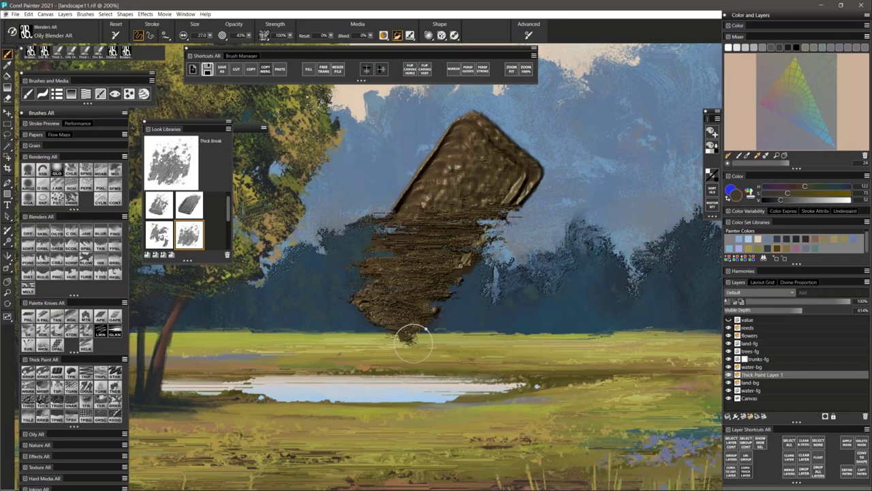
mouse_move(391, 203)
mouse_down()
mouse_move(502, 201)
mouse_move(412, 189)
mouse_move(497, 176)
mouse_move(489, 162)
mouse_move(540, 193)
mouse_up()
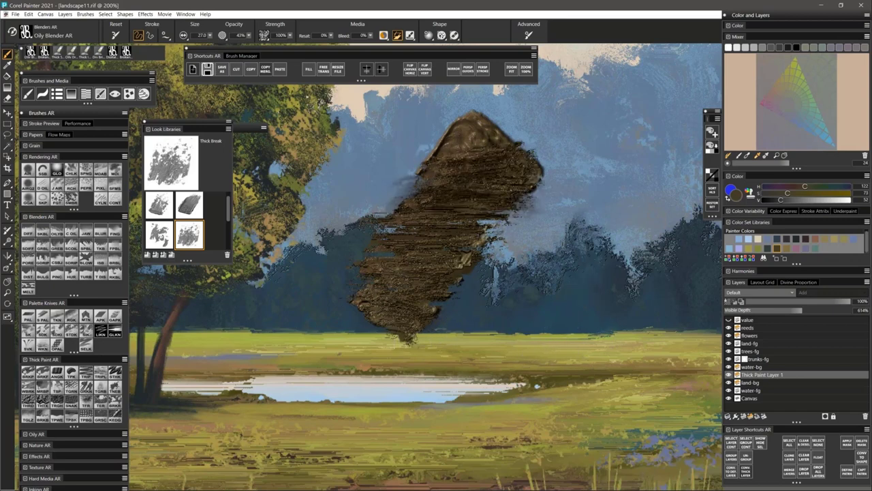
Try Oily Blender AR along the full length of the brown test stroke and undo the blending
key(m)
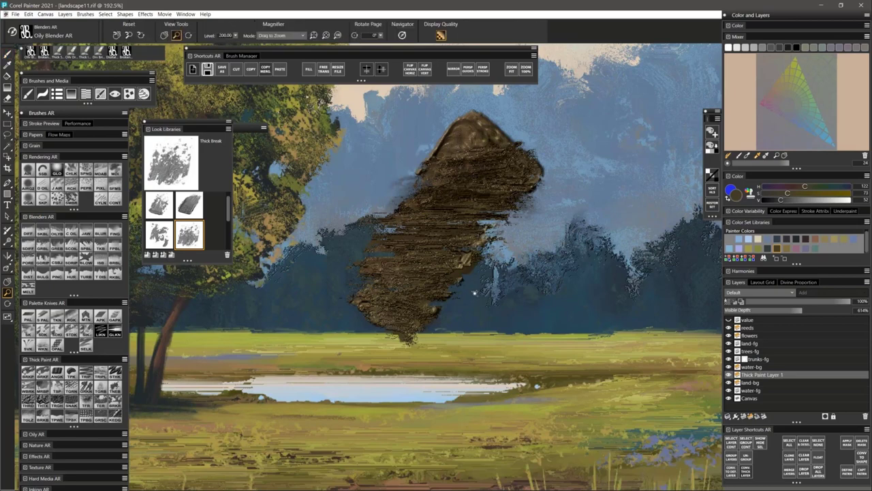
scroll(475, 293, down, 3)
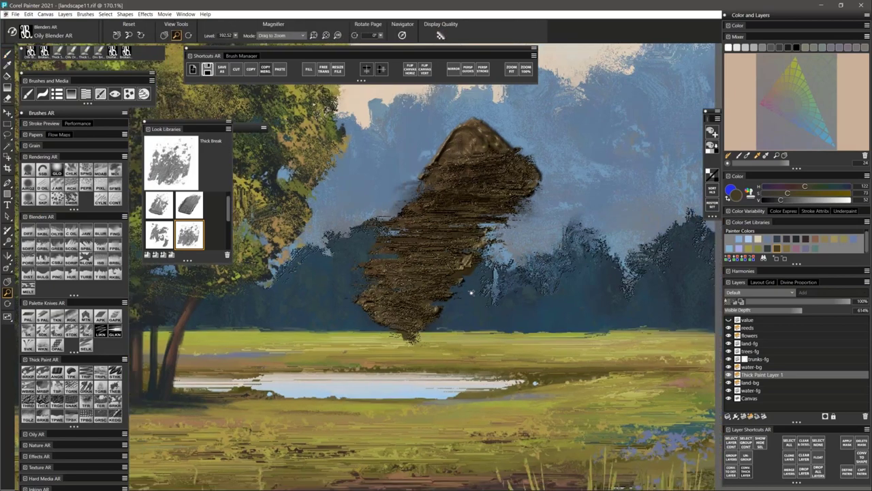
scroll(471, 293, down, 10)
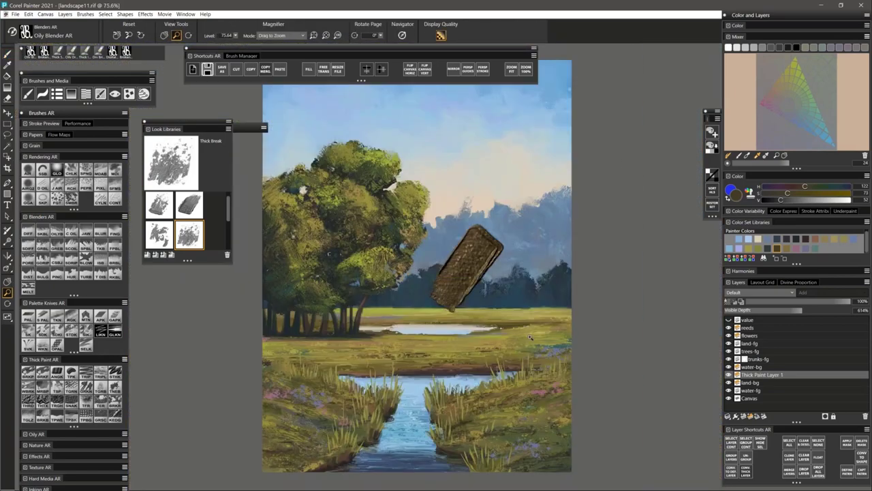
key(b)
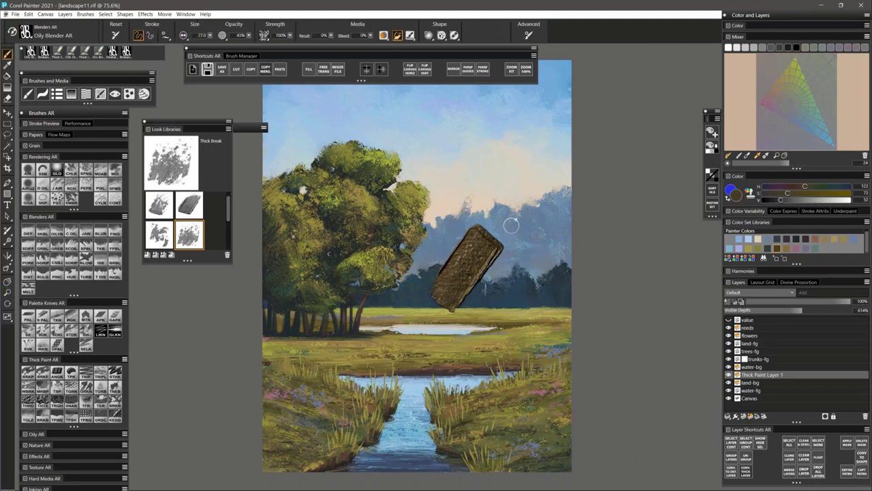
mouse_move(483, 225)
mouse_down()
mouse_move(453, 237)
mouse_move(484, 233)
mouse_move(441, 259)
mouse_move(503, 240)
mouse_move(503, 251)
mouse_move(437, 280)
mouse_move(479, 275)
mouse_move(481, 284)
mouse_move(453, 315)
mouse_up()
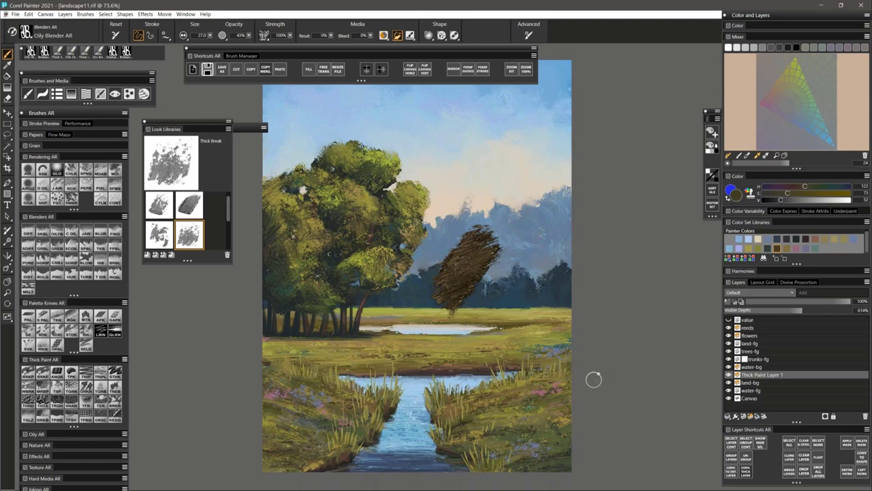
key(ctrl+z)
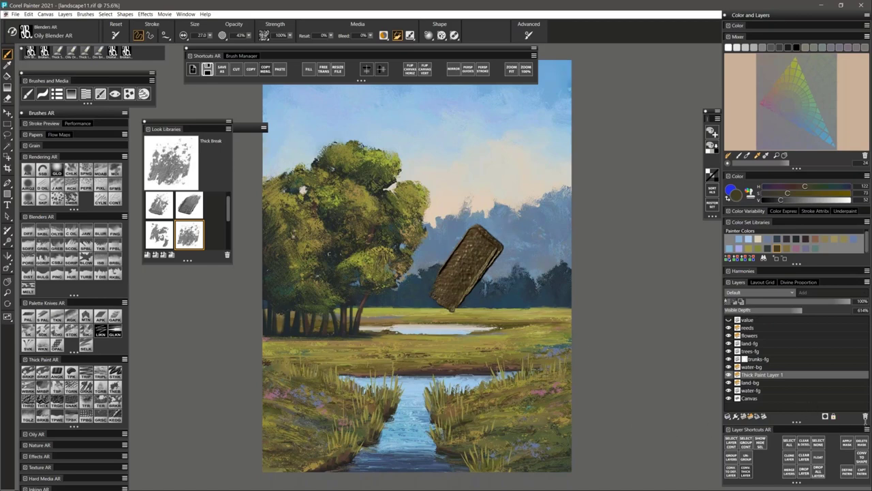
Delete the test paint layer and add a Thick Paint layer named leaves thick directly above trees-fg
click(865, 415)
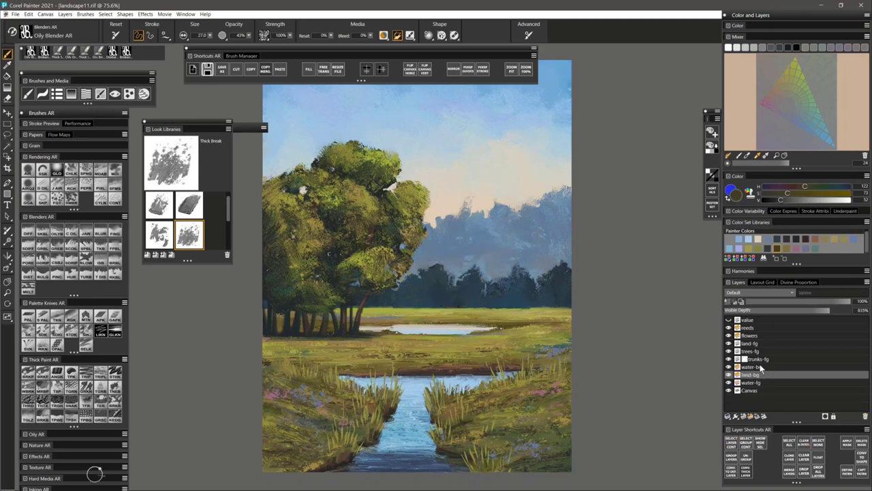
click(749, 351)
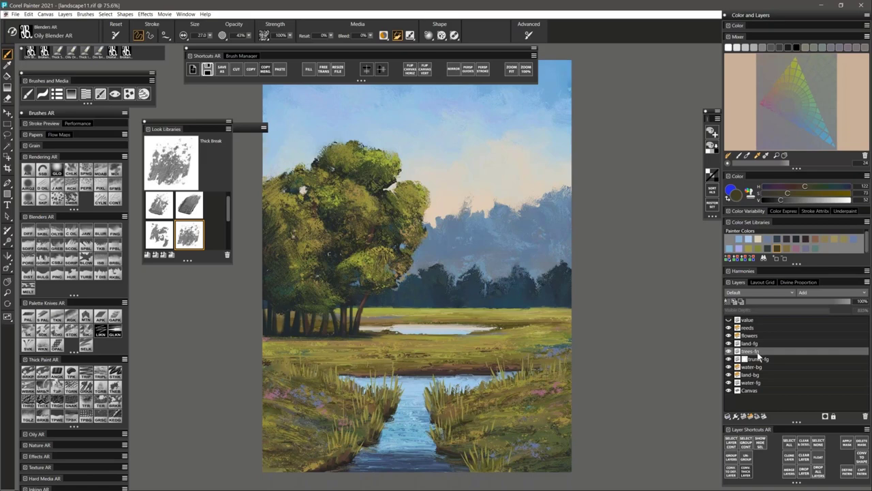
click(753, 416)
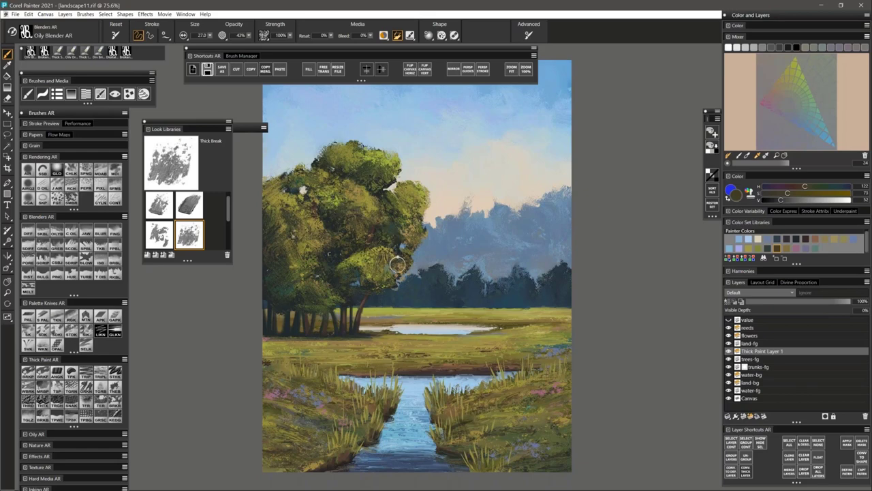
double_click(751, 352)
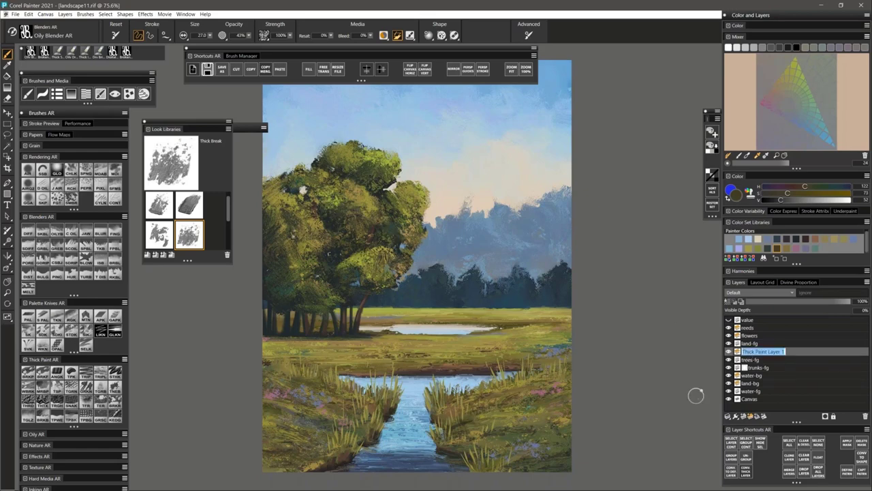
key(BackSpace)
key(Return)
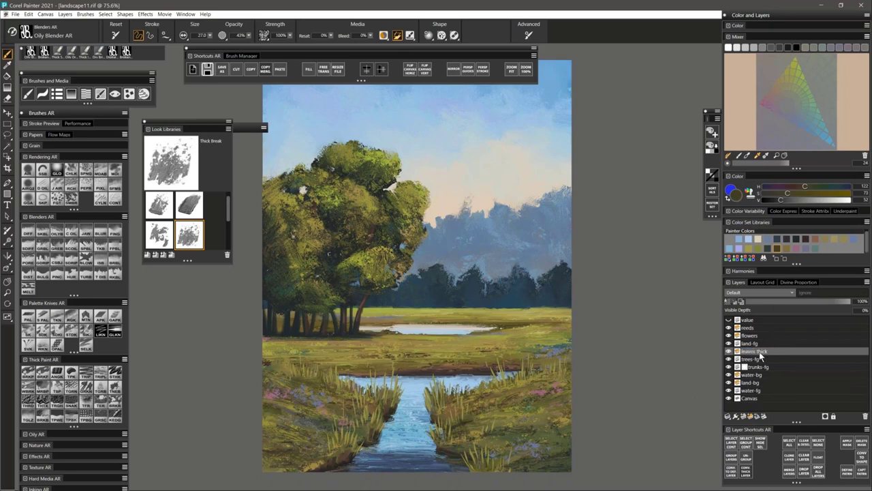
Choose an olive green for the Broken Paint brush and set the leaves thick layer's Visible Depth to 214%
click(752, 249)
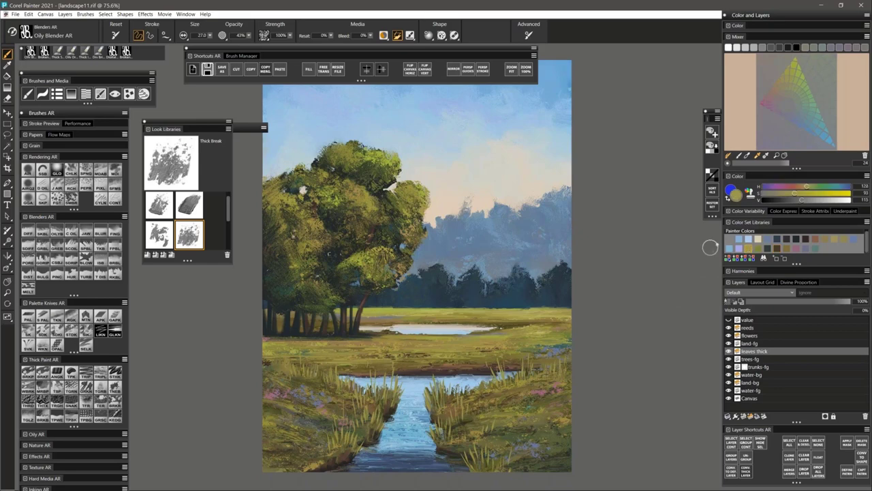
click(28, 374)
click(750, 311)
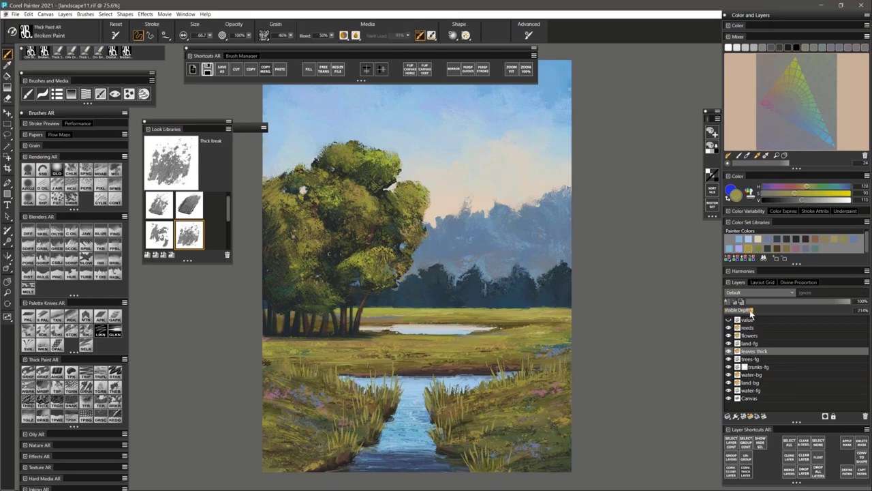
Try thick olive Broken Paint strokes across the top of the large tree's canopy and undo them
mouse_move(342, 154)
mouse_down()
mouse_move(373, 175)
mouse_move(364, 162)
mouse_move(371, 172)
mouse_move(377, 164)
mouse_up()
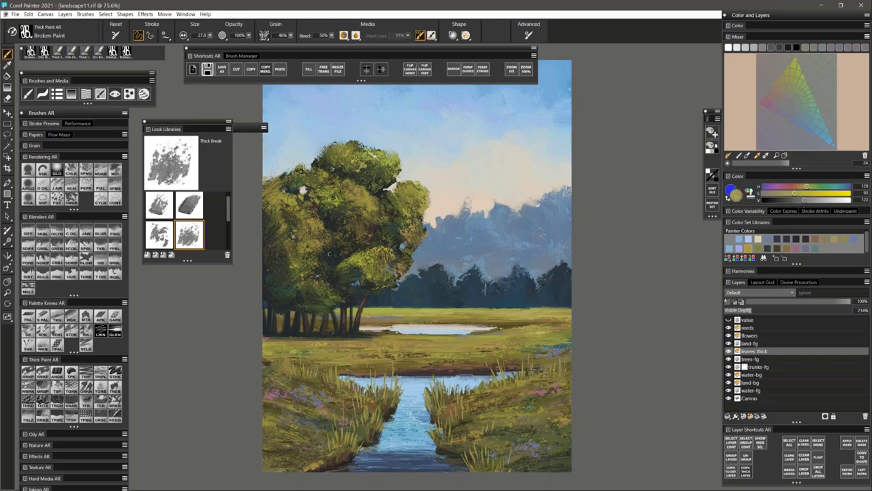
mouse_move(399, 191)
mouse_down()
mouse_move(417, 199)
mouse_move(391, 212)
mouse_up()
mouse_move(379, 173)
mouse_down()
mouse_move(350, 156)
mouse_move(338, 153)
mouse_move(340, 171)
mouse_move(331, 160)
mouse_move(358, 147)
mouse_move(382, 170)
mouse_up()
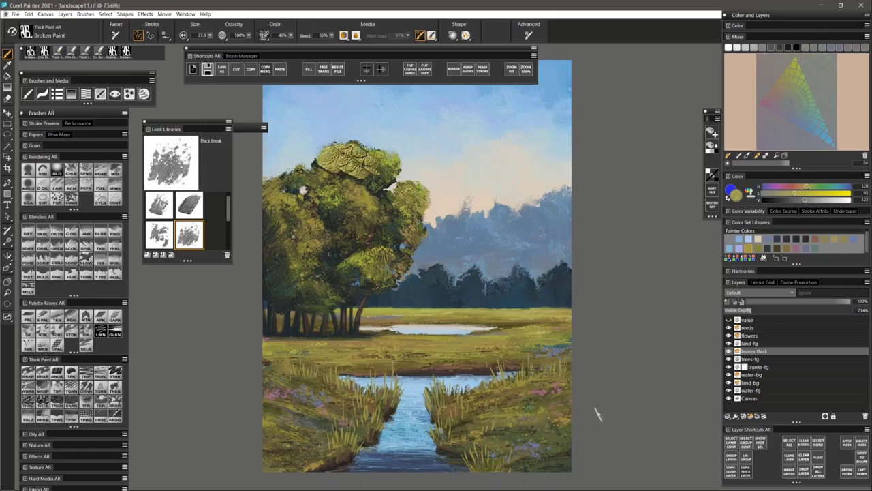
key(ctrl+z)
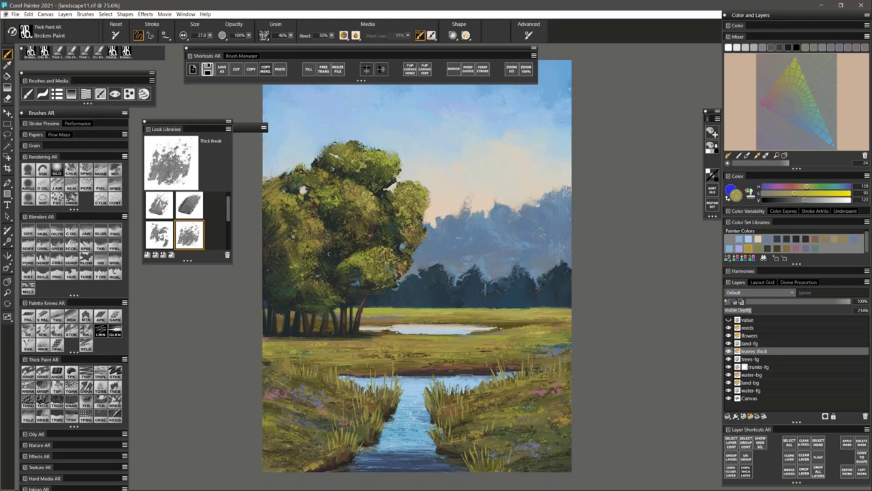
Dab short Broken Paint leaf strokes over the large tree's canopy, using greens and ochres picked from the color set and the foliage
drag(319, 176, 299, 171)
drag(301, 203, 315, 212)
click(760, 251)
alt+click(379, 213)
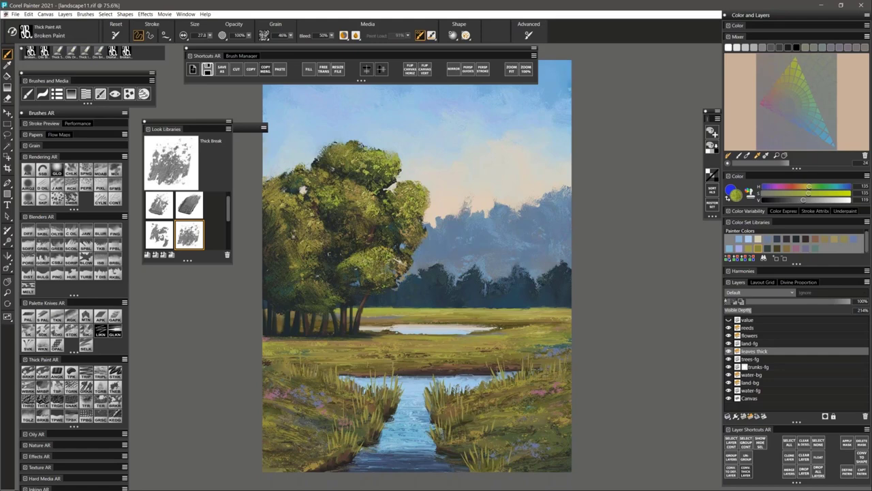
drag(325, 194, 315, 203)
alt+click(319, 184)
mouse_move(286, 191)
mouse_down()
mouse_move(276, 195)
mouse_move(287, 212)
mouse_up()
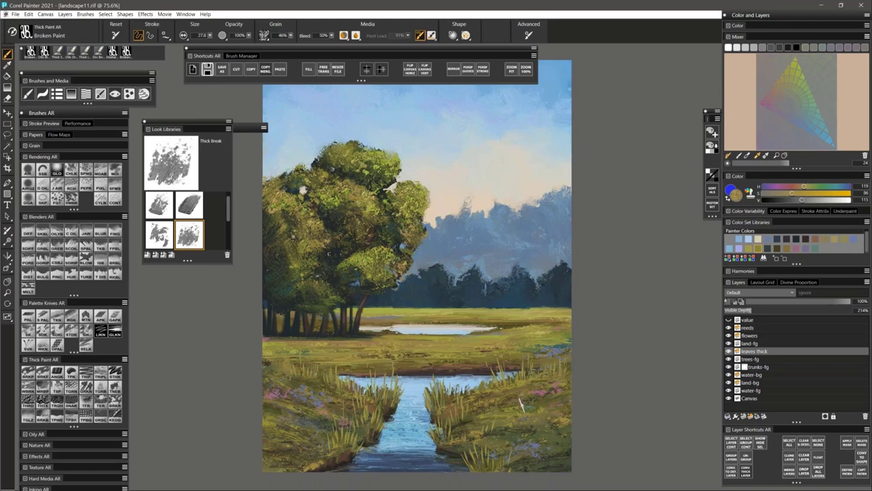
Blend the thick leaf strokes in the upper canopy with the Oily Blender AR brush
click(77, 233)
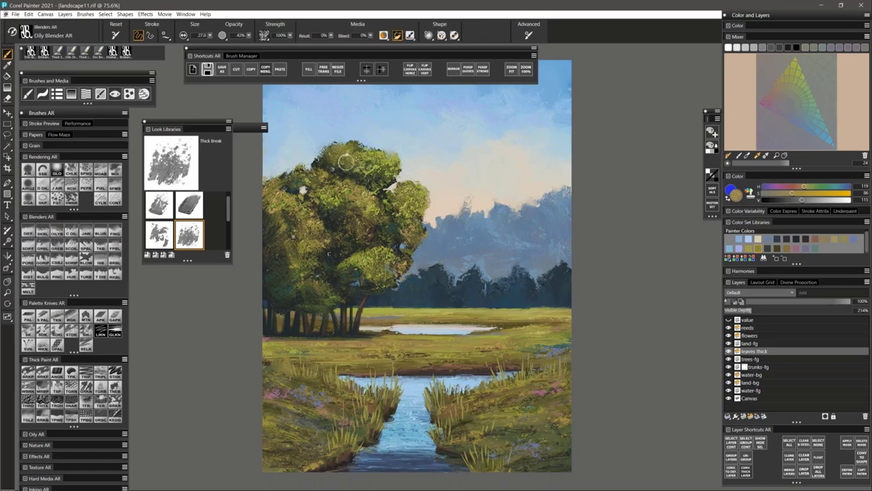
alt+click(368, 181)
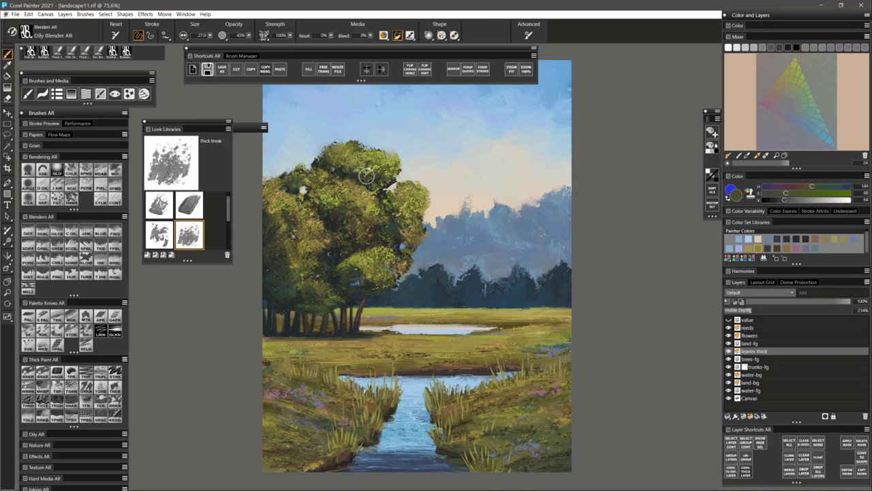
drag(364, 178, 376, 190)
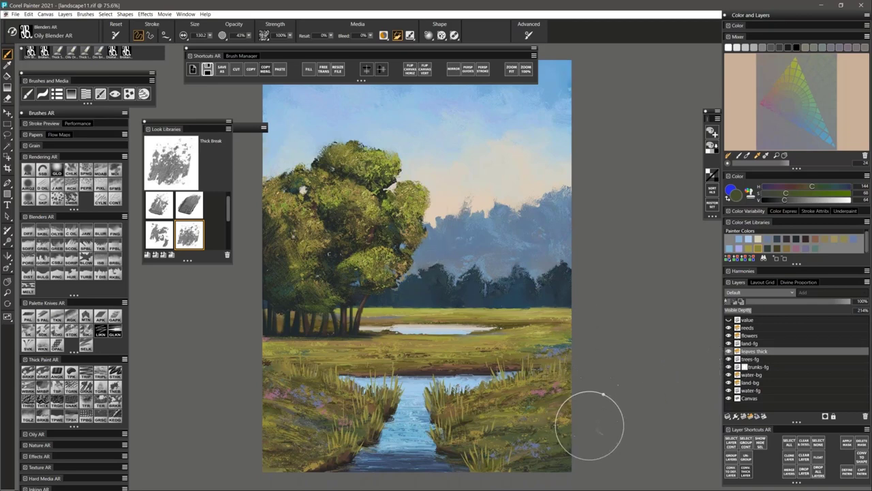
Check the reeds layer's contents by hiding and showing it, and choose the Thick Grass Blades brush for painting on it
drag(513, 427, 511, 363)
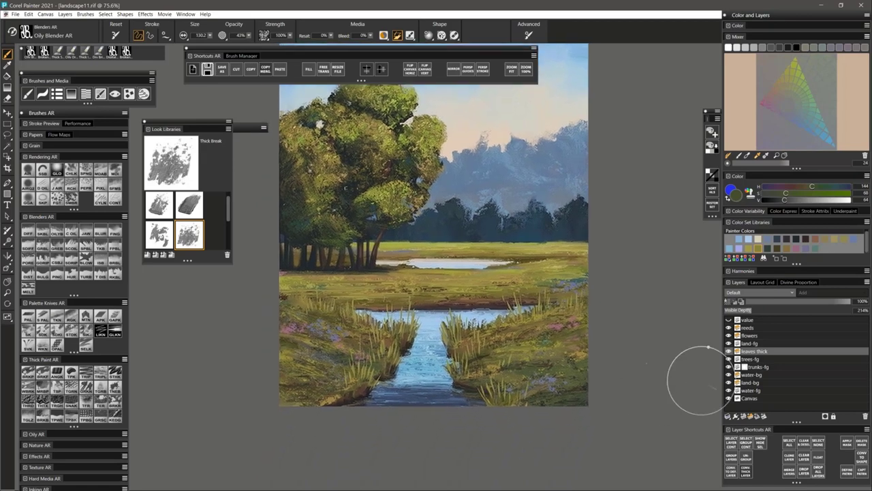
click(736, 328)
click(729, 328)
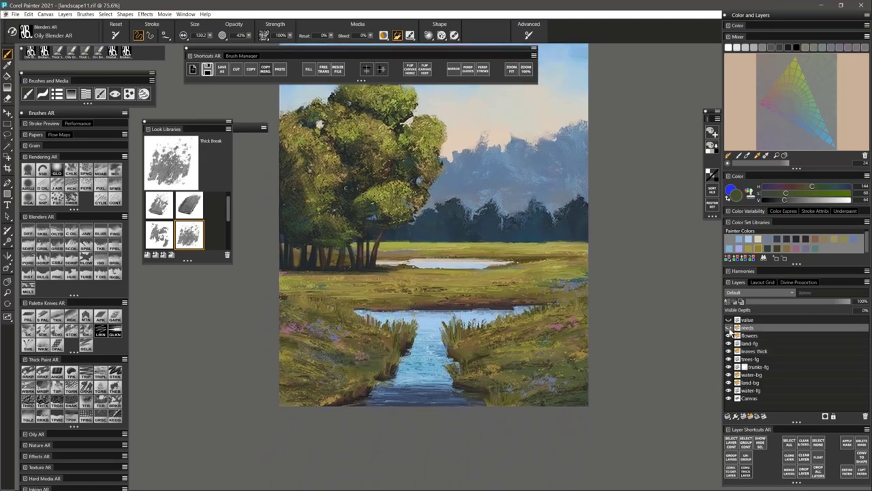
click(728, 328)
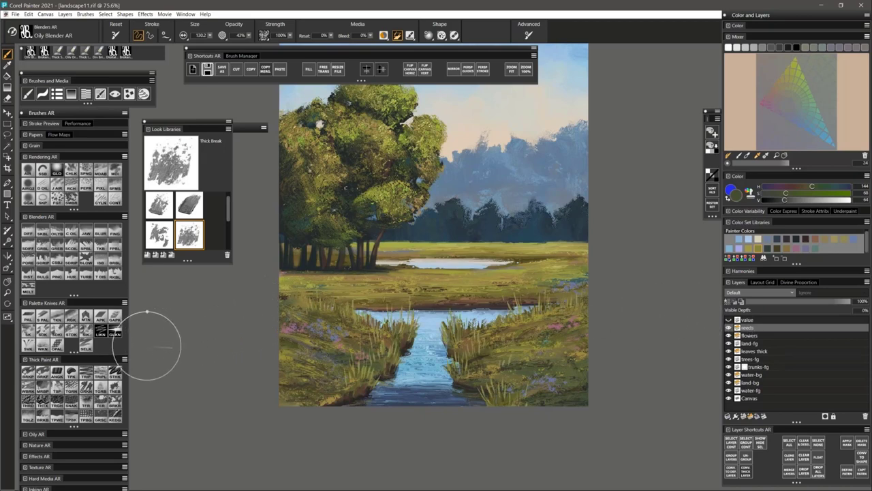
click(101, 390)
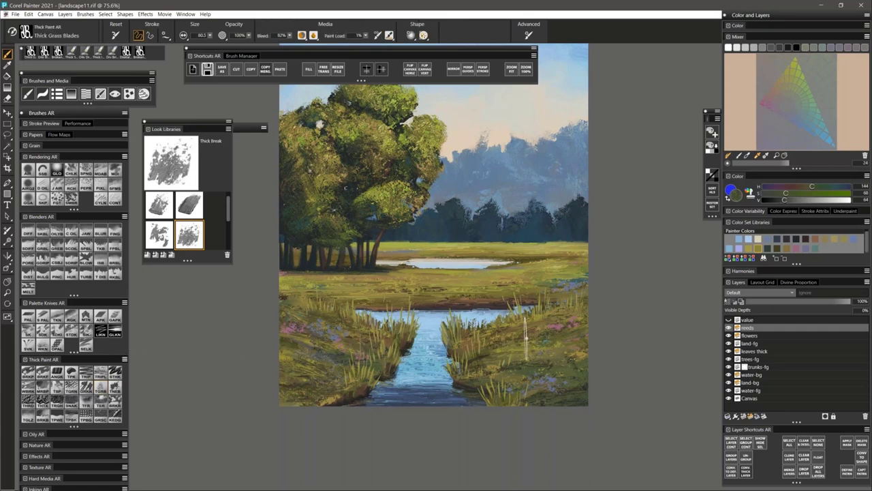
Try a cluster of near-white Thick Grass Blades strokes on the left bank and undo them
click(752, 248)
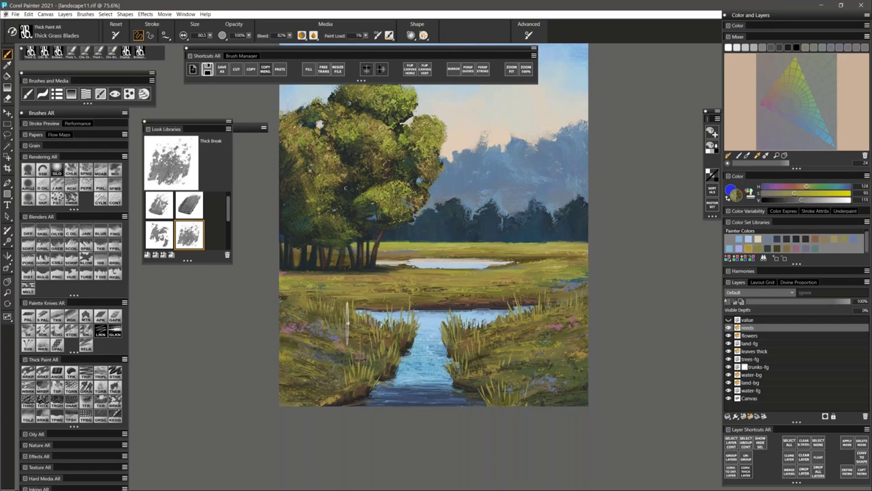
drag(816, 200, 848, 199)
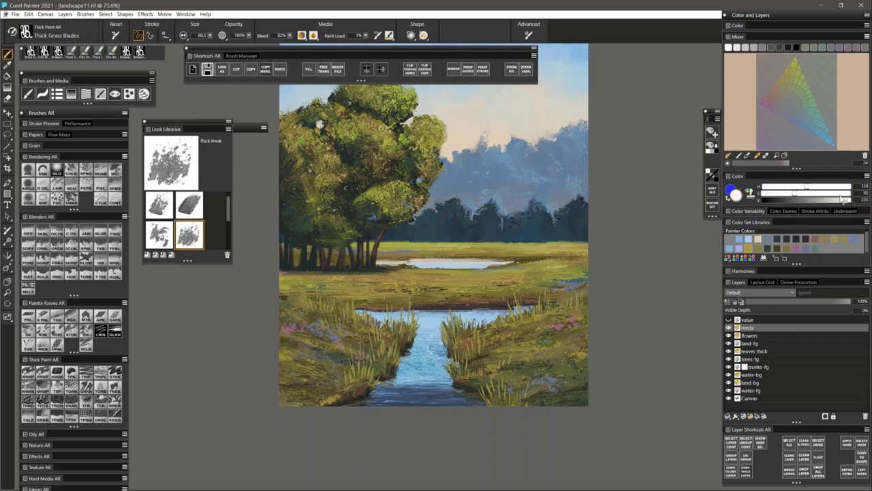
mouse_move(308, 349)
mouse_down()
mouse_move(307, 322)
mouse_move(328, 319)
mouse_up()
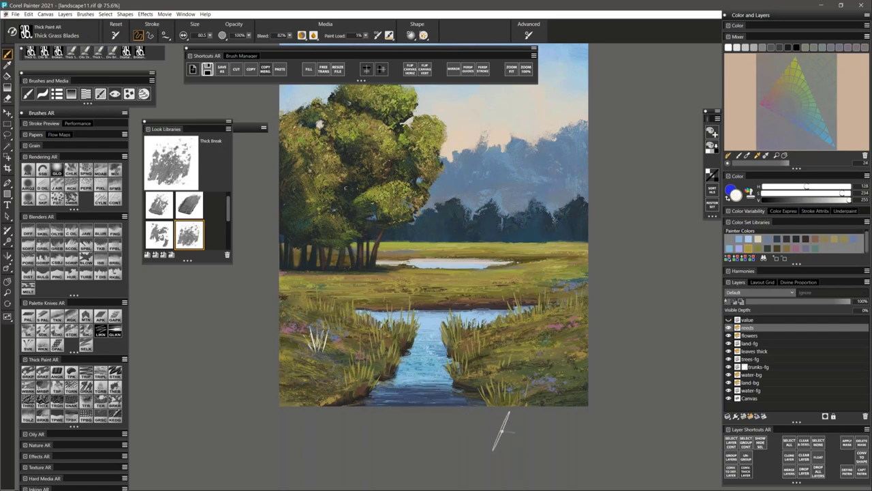
key(ctrl+z)
key(ctrl+z)
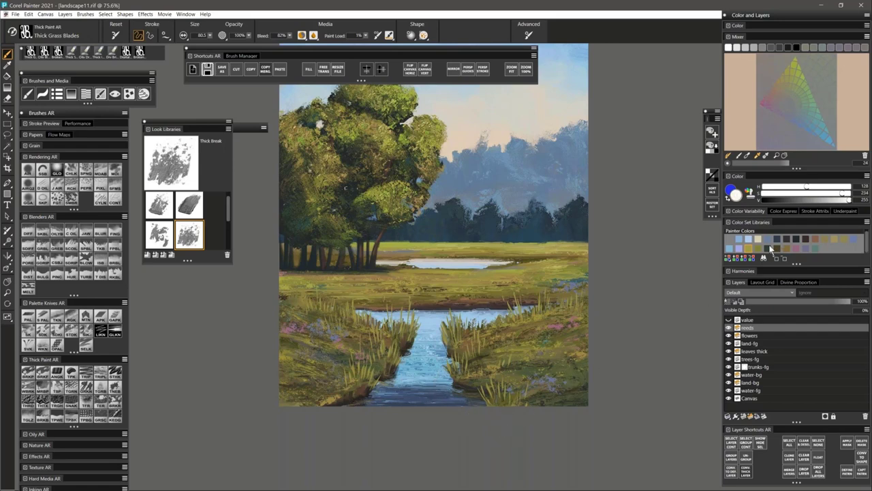
Reduce the Thick Grass Blades brush size to 27.8, try a stroke on the right bank and undo it
click(740, 250)
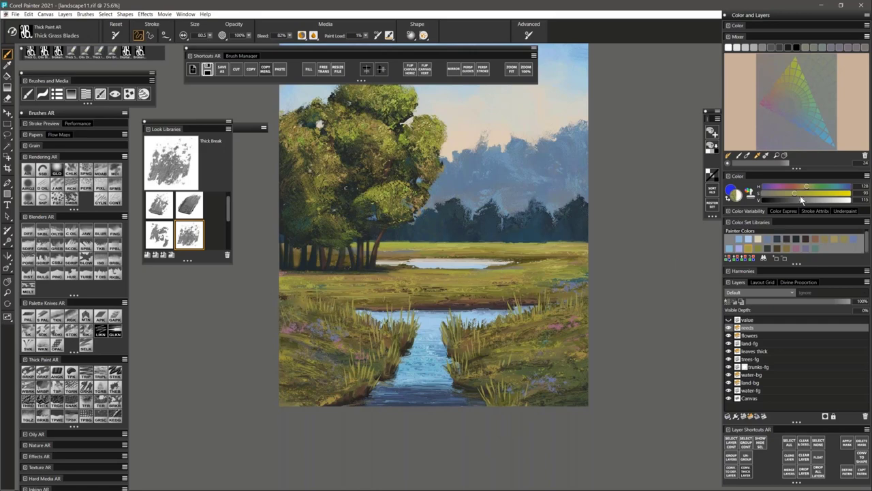
drag(800, 198, 806, 199)
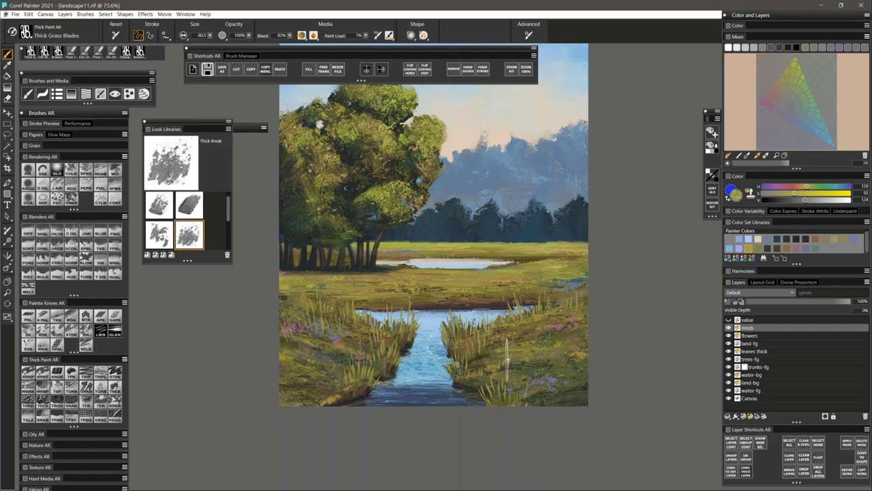
key(bracketleft)
key(bracketleft)
key(bracketleft)
key(bracketleft)
key(bracketleft)
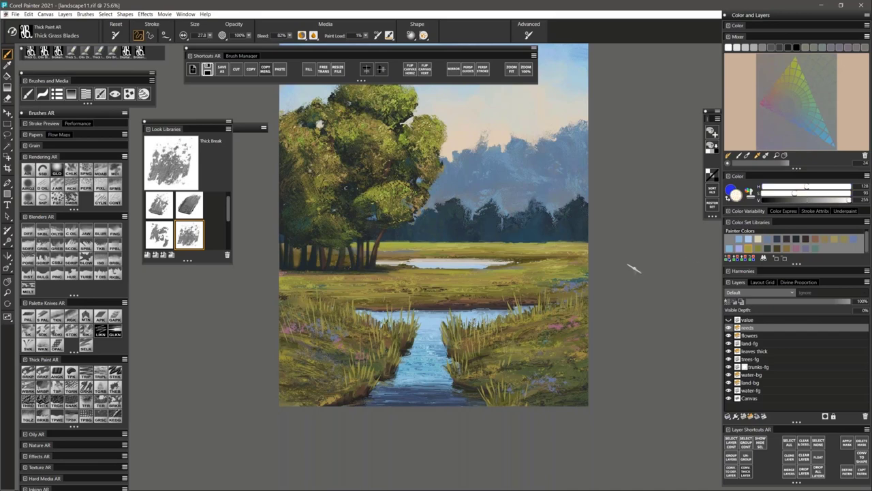
mouse_move(520, 357)
mouse_down()
mouse_move(520, 348)
mouse_move(538, 348)
mouse_up()
key(ctrl+z)
Paint olive grass blades from the color set over both banks at brush size 35.1, raising the color's saturation to 196
click(752, 252)
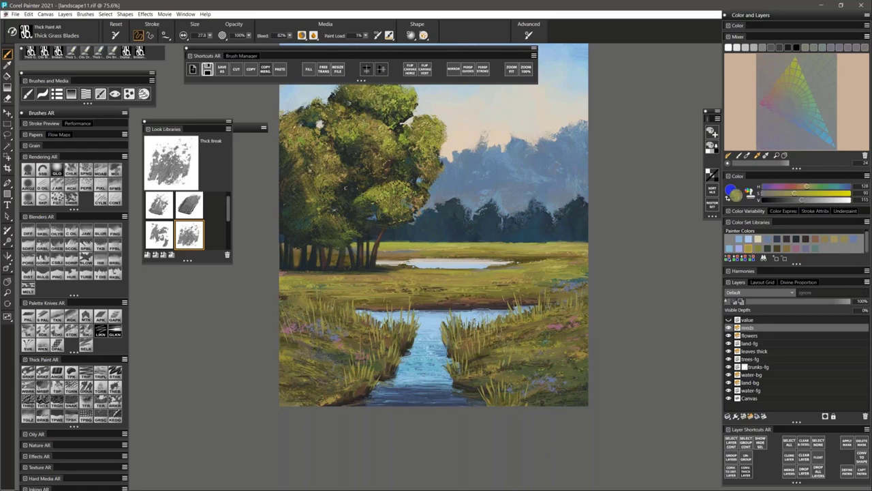
key(bracketright)
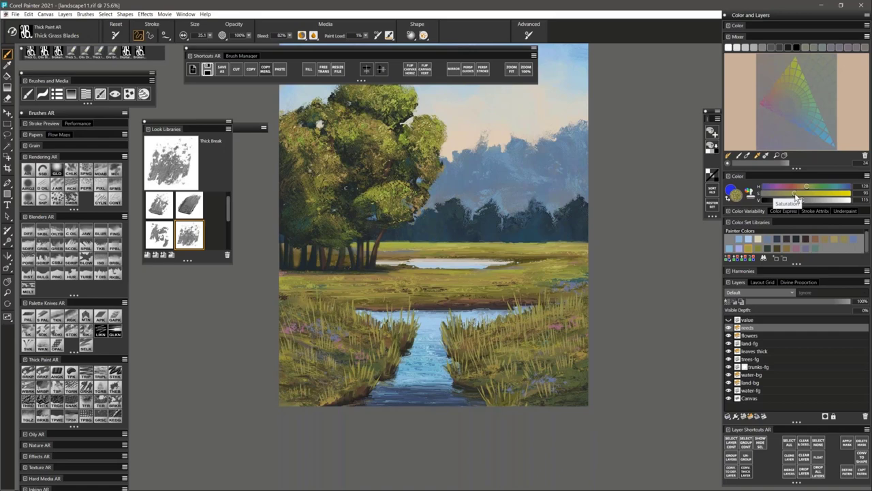
drag(796, 197, 834, 201)
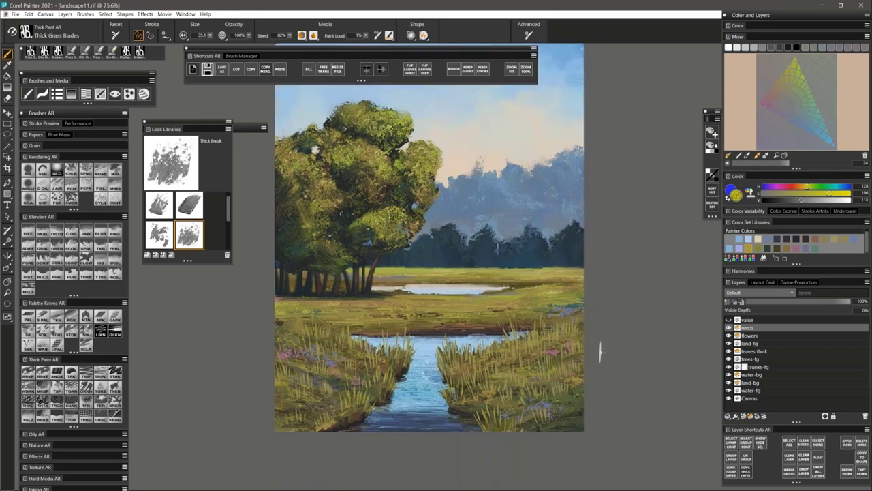
On the flowers layer, sample the flower pink, set its saturation to 218, and apply the Knife Break look on the right bank
click(750, 336)
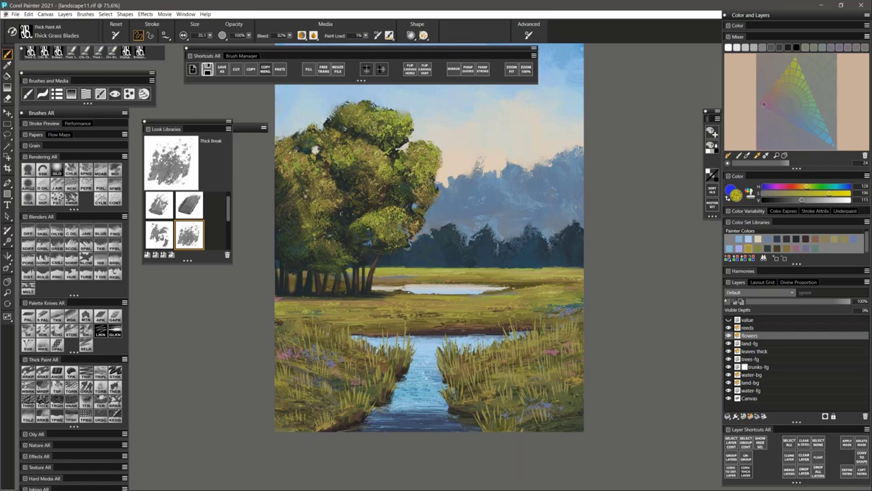
alt+click(341, 212)
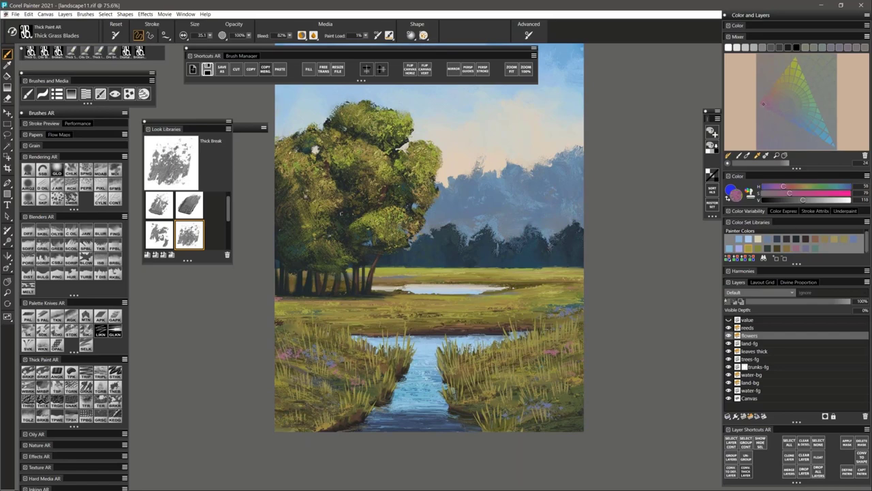
click(837, 194)
click(158, 205)
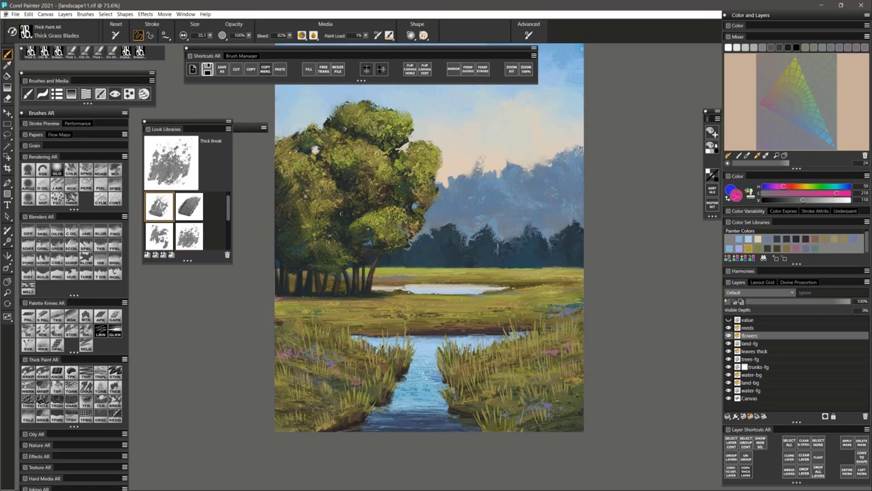
click(509, 363)
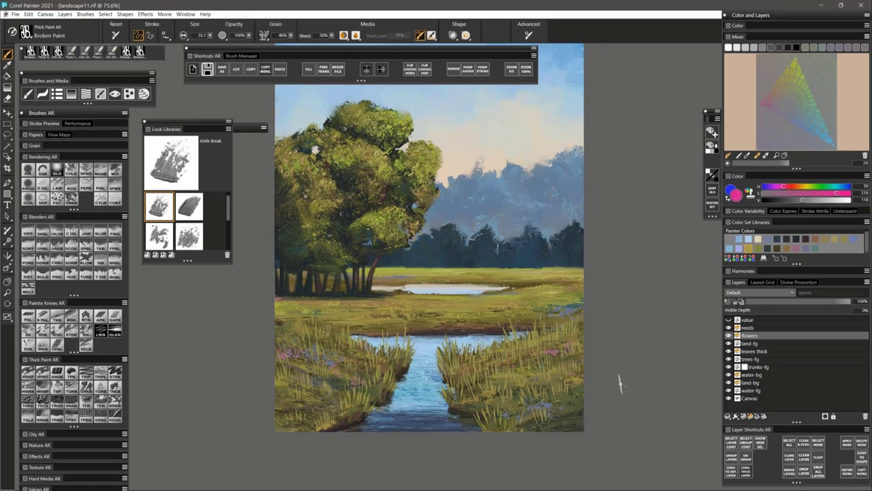
Pick the muted pink from the Mixer and set the flowers layer's visible depth to 173%
click(764, 104)
drag(755, 309, 747, 315)
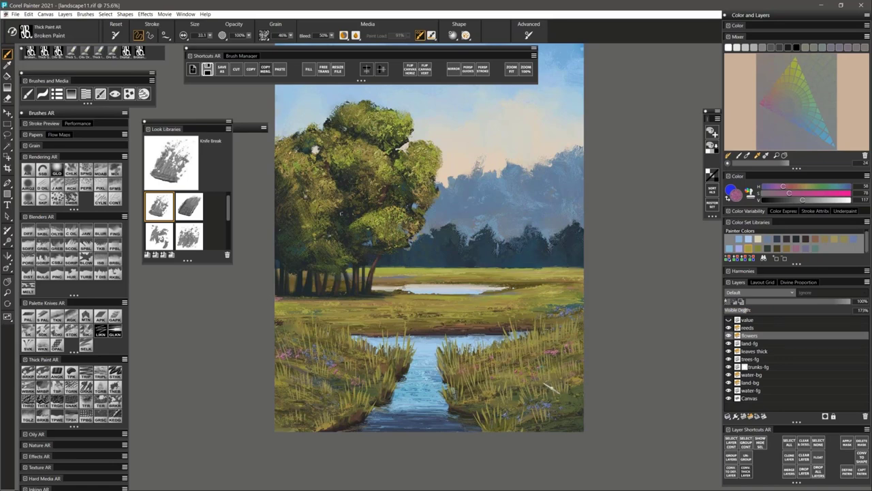
Compare a pink Broken Paint patch with a Broken Paint Flat stroke over the distant meadow, and undo both
mouse_move(501, 287)
mouse_down()
mouse_move(479, 330)
mouse_move(492, 338)
mouse_move(497, 308)
mouse_move(482, 305)
mouse_move(484, 278)
mouse_move(494, 282)
mouse_move(517, 332)
mouse_up()
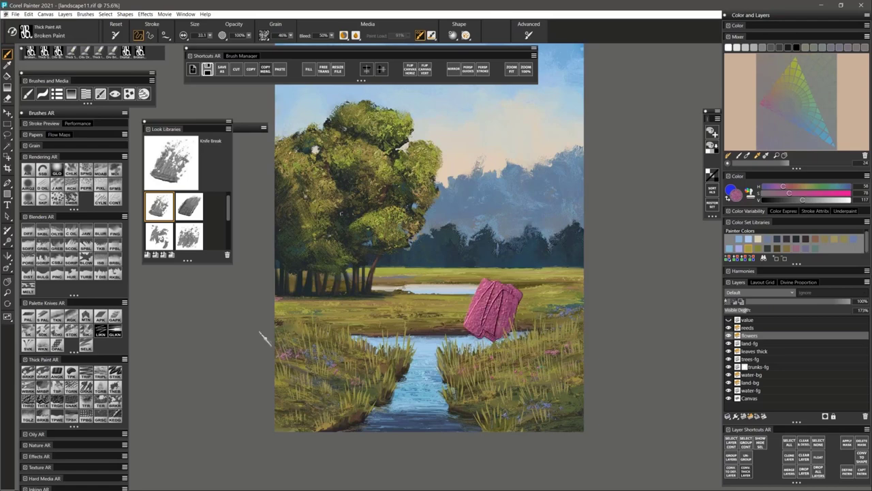
click(42, 374)
mouse_move(542, 285)
mouse_down()
mouse_move(535, 321)
mouse_move(552, 305)
mouse_move(528, 322)
mouse_move(534, 293)
mouse_move(560, 328)
mouse_move(570, 325)
mouse_up()
key(ctrl+z)
key(ctrl+z)
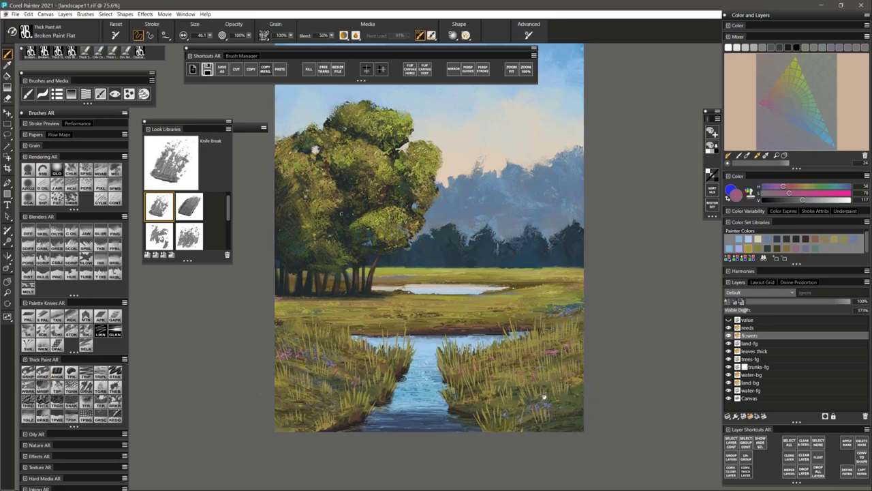
Turn on Show icon when painting in the Brush Cursor preferences, then make a test stroke over the distant trees and undo it
drag(544, 394, 545, 422)
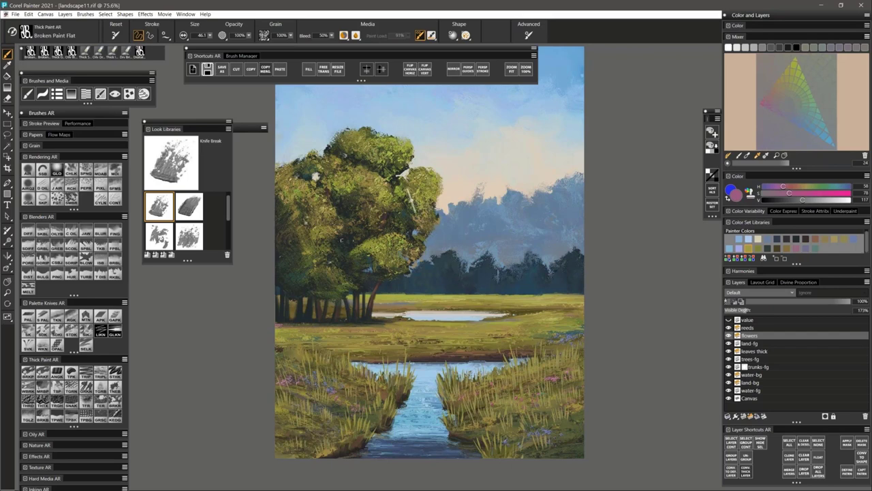
click(28, 14)
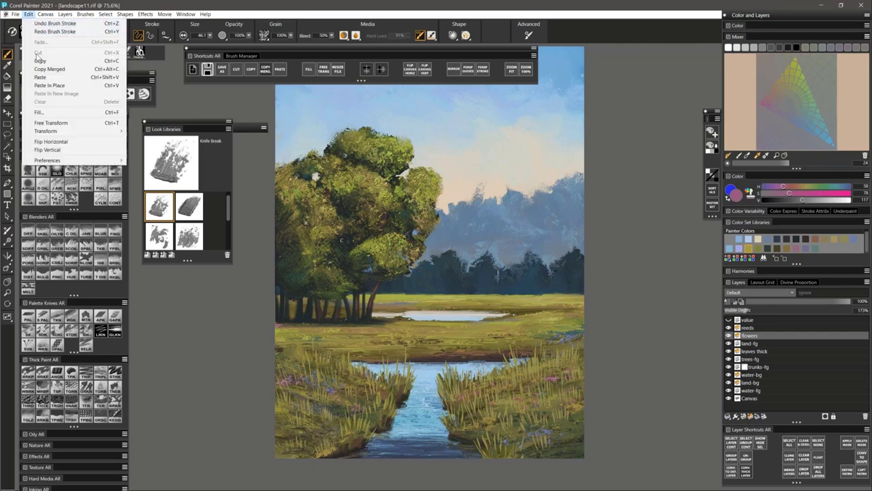
mouse_move(75, 160)
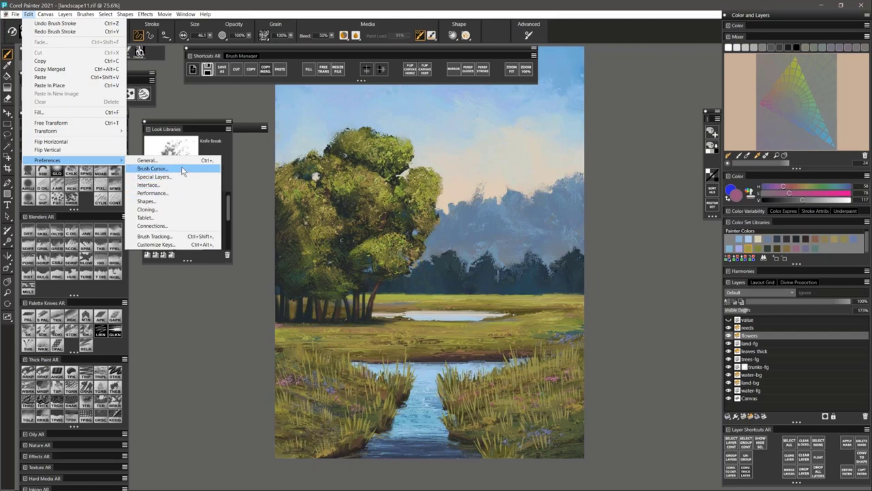
click(180, 169)
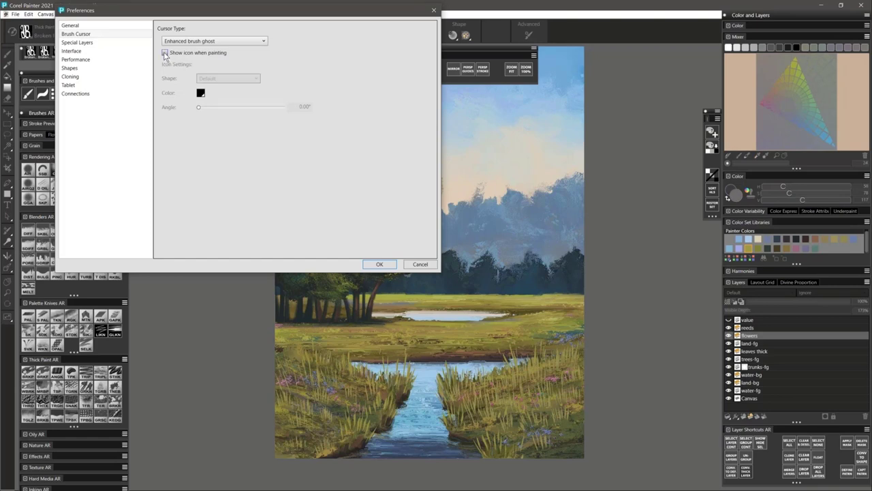
click(165, 53)
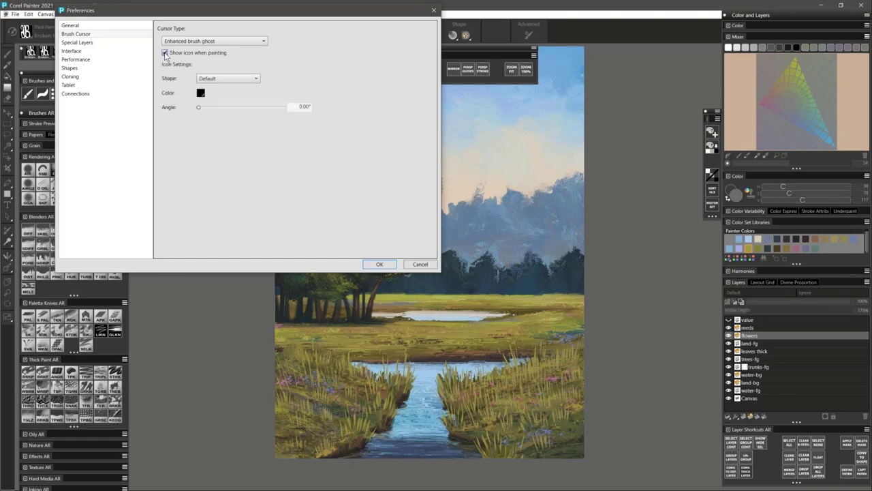
click(381, 264)
mouse_move(472, 263)
mouse_down()
mouse_move(499, 240)
mouse_move(485, 237)
mouse_move(466, 260)
mouse_move(477, 269)
mouse_move(482, 241)
mouse_move(496, 235)
mouse_move(501, 244)
mouse_move(494, 233)
mouse_move(502, 245)
mouse_up()
key(ctrl+z)
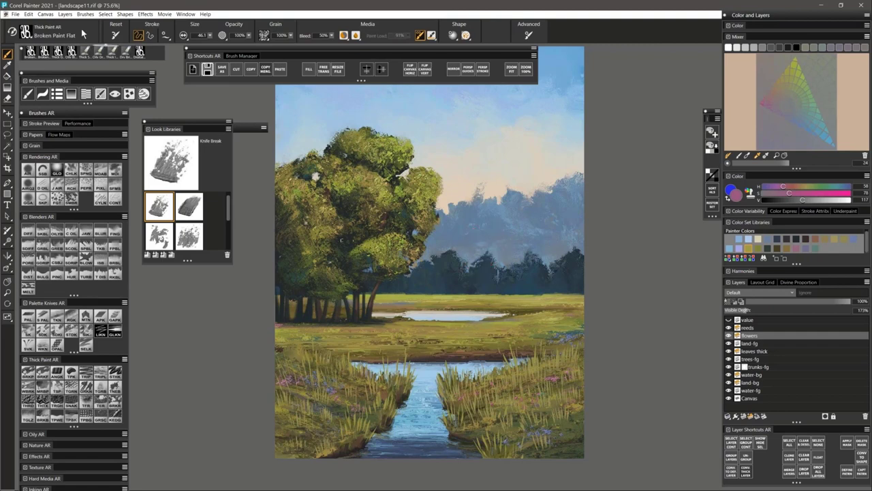
Turn off Show icon when painting in the Brush Cursor preferences, then test a stroke over the distant hills and undo it
click(28, 14)
mouse_move(72, 162)
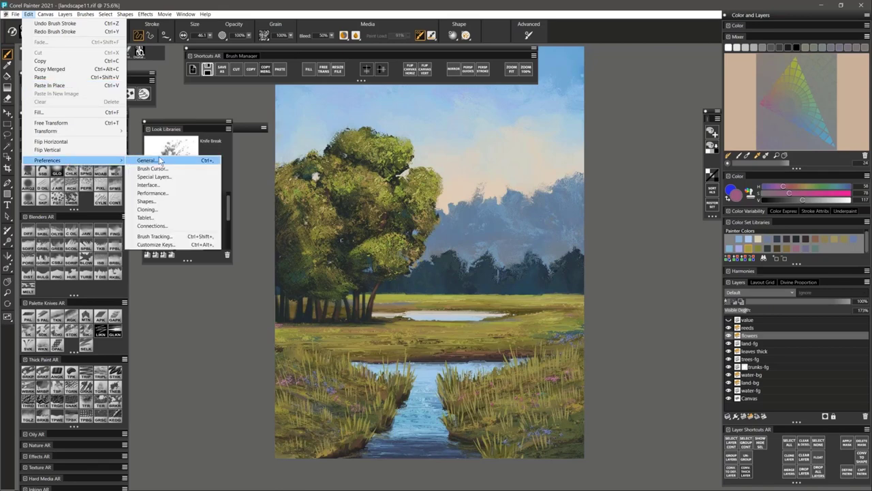
click(175, 169)
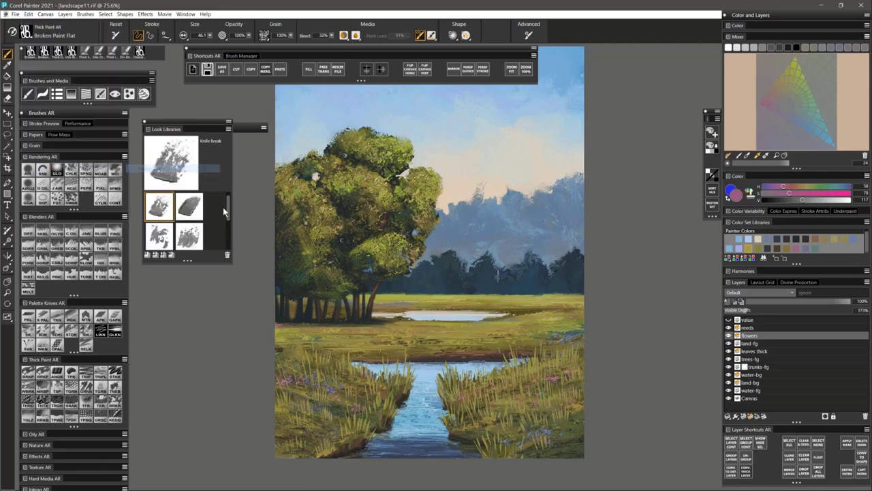
click(164, 52)
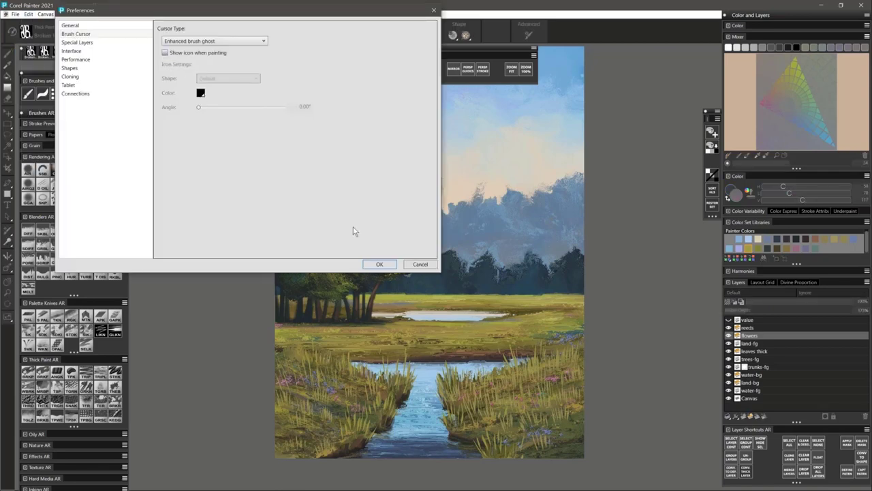
click(380, 264)
mouse_move(480, 224)
mouse_down()
mouse_move(477, 250)
mouse_move(487, 253)
mouse_move(512, 238)
mouse_move(558, 244)
mouse_up()
key(ctrl+z)
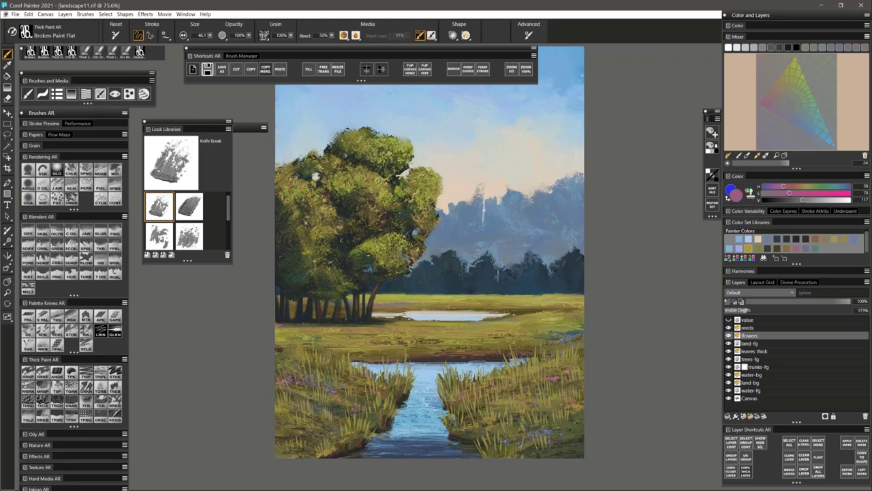
Adjust the Broken Paint Flat brush size to 38.2
key(bracketright)
key(bracketright)
key(bracketright)
key(bracketright)
key(bracketleft)
key(bracketleft)
key(bracketleft)
Try curved and vertical pink Broken Paint Flat strokes over the sky and distant trees, and undo them all
drag(486, 216, 484, 178)
mouse_move(508, 204)
mouse_down()
mouse_move(487, 218)
mouse_move(505, 220)
mouse_move(465, 211)
mouse_move(453, 231)
mouse_up()
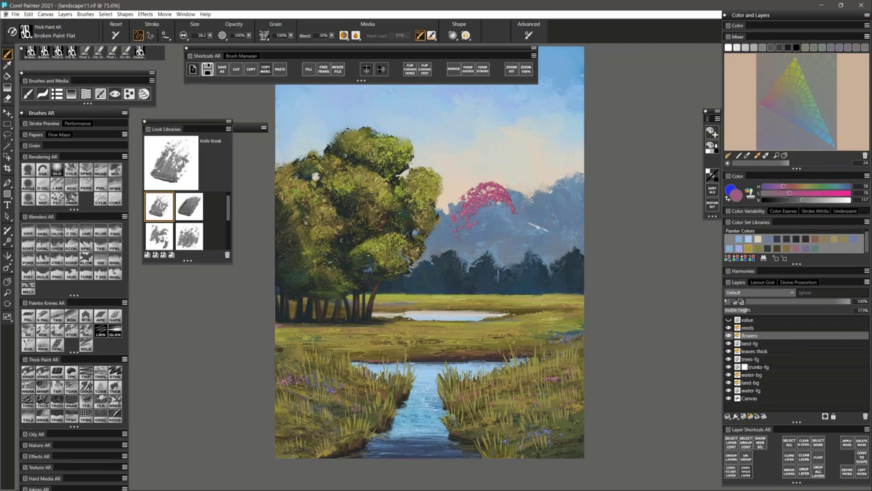
drag(537, 148, 546, 237)
mouse_move(550, 142)
mouse_down()
mouse_move(550, 241)
mouse_move(568, 146)
mouse_move(566, 238)
mouse_up()
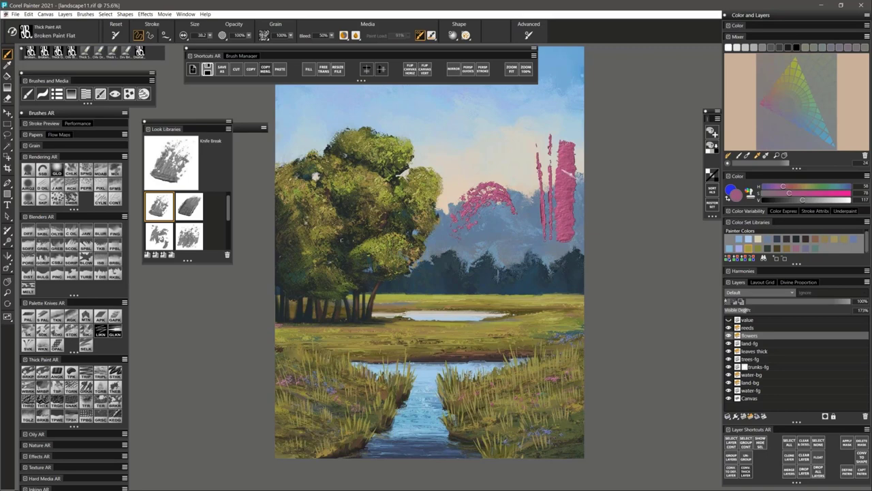
key(ctrl+z)
key(ctrl+z)
key(ctrl+z)
key(ctrl+z)
key(ctrl+z)
key(ctrl+z)
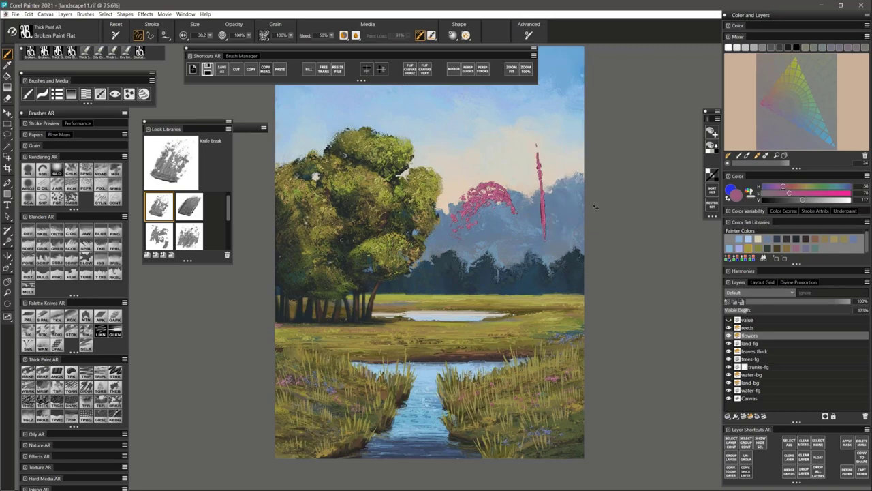
key(ctrl+z)
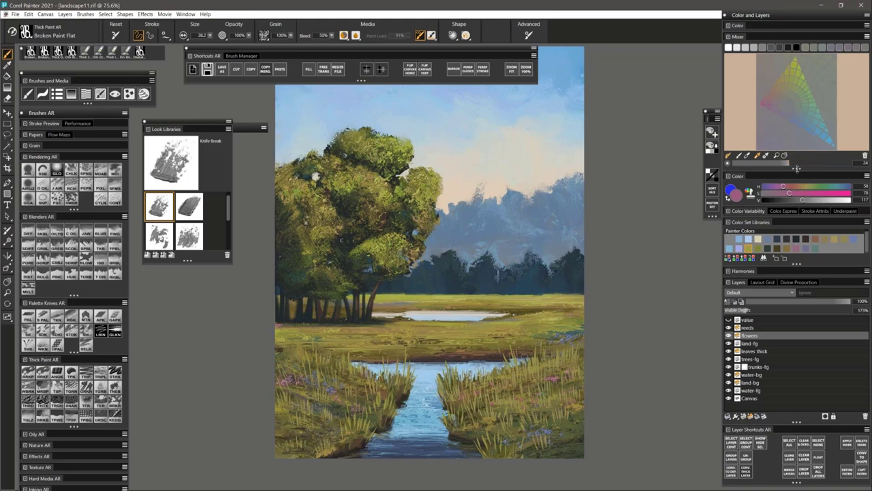
Open a new document from the gamut-masking.rif template
drag(799, 167, 796, 169)
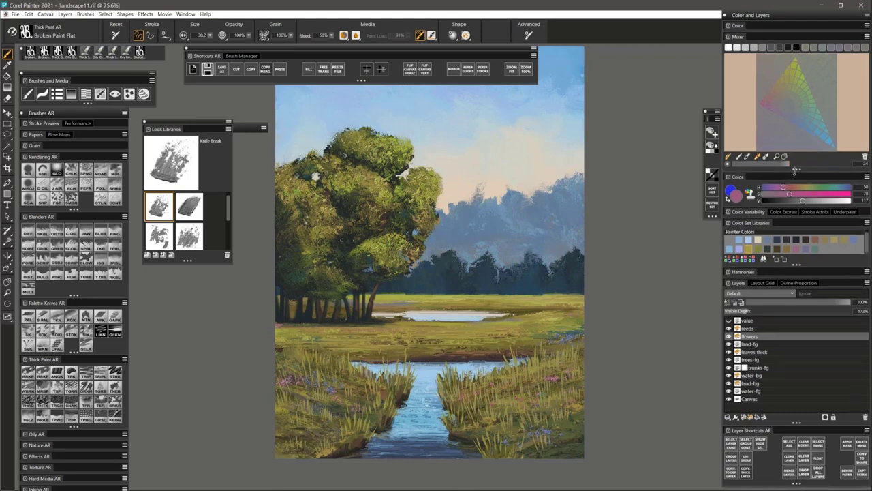
click(16, 17)
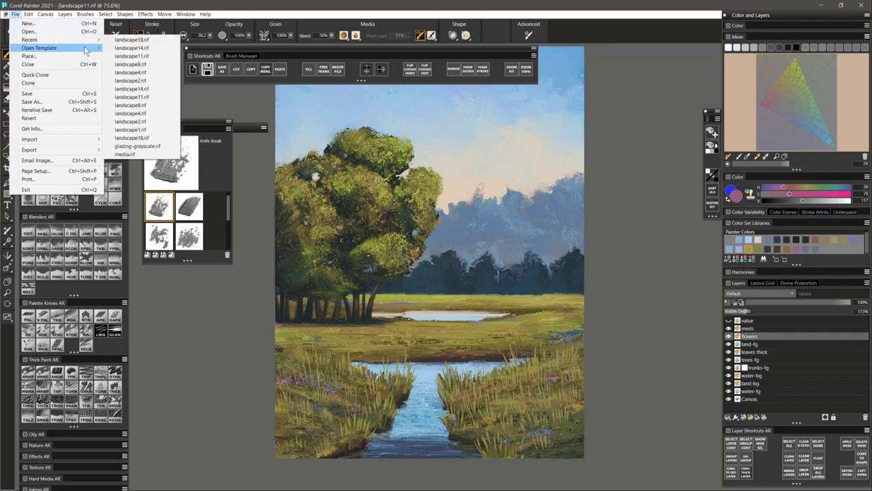
mouse_move(84, 53)
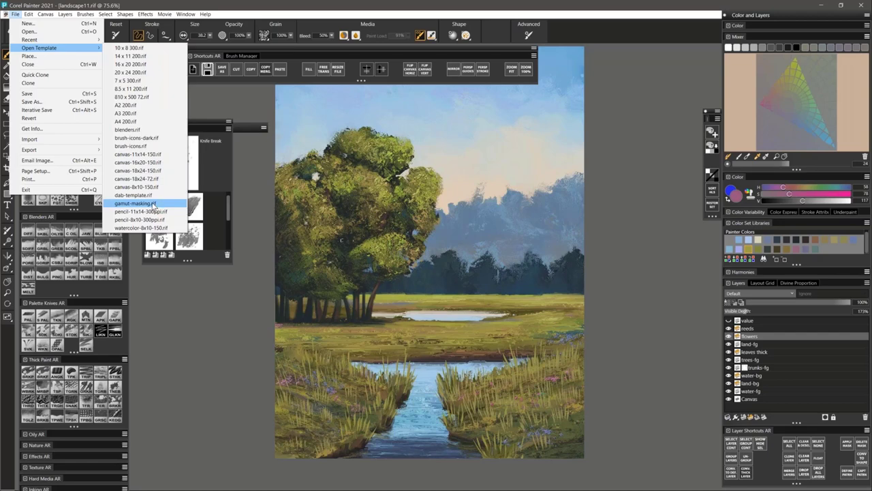
click(153, 206)
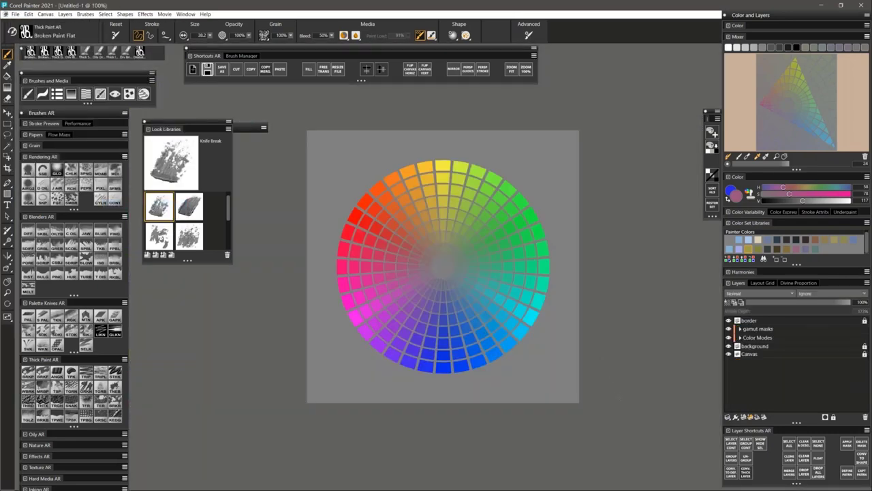
Expand the Color wheel display and the gamut masks group, and show the Complimentary mask over the color wheel
click(758, 321)
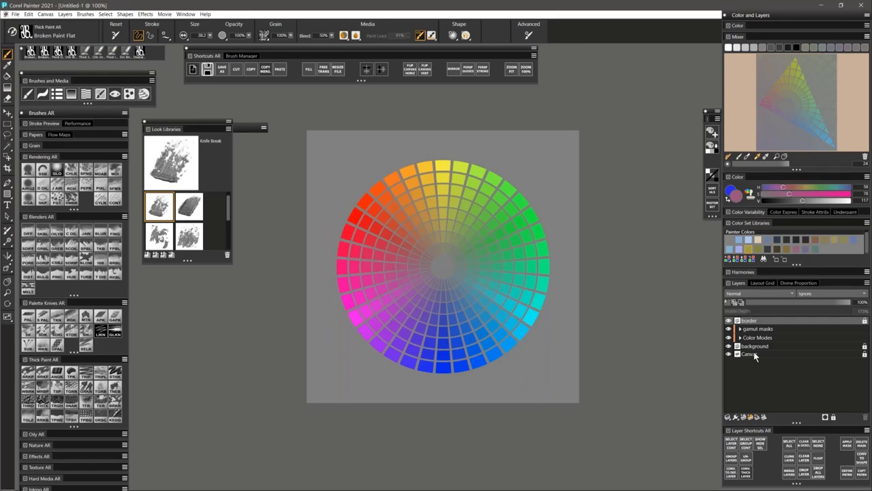
click(740, 26)
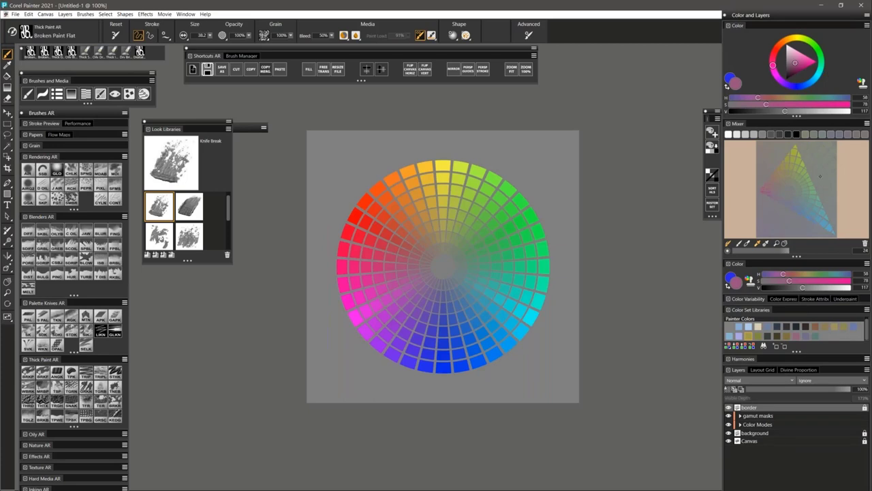
click(728, 416)
click(737, 416)
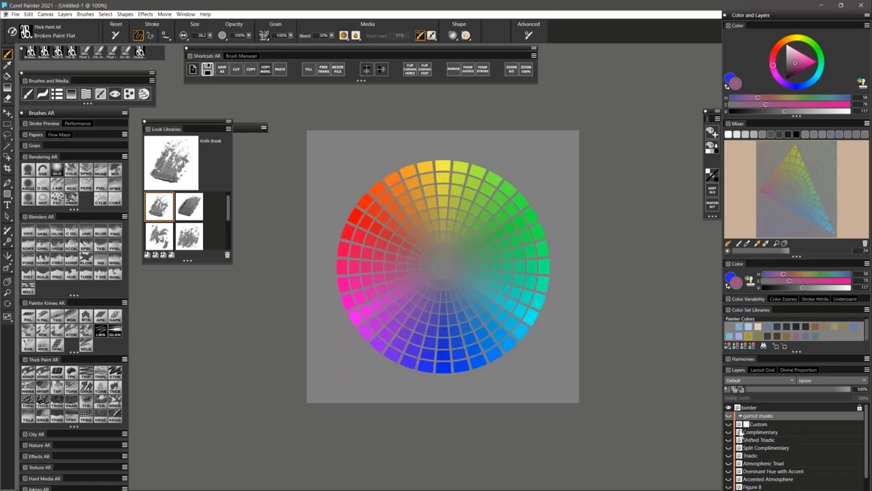
click(728, 432)
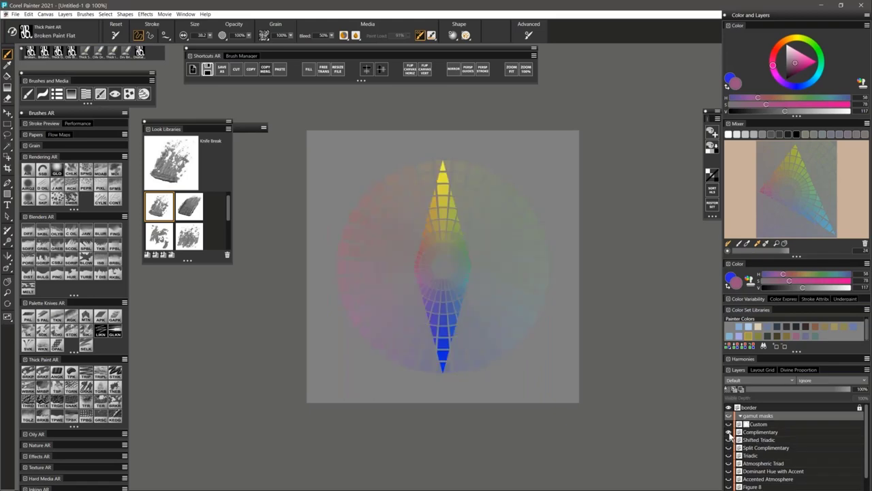
Compare the Shifted Triadic and Complimentary gamut masks over the color wheel, leaving Complimentary shown and its layer selected
click(729, 433)
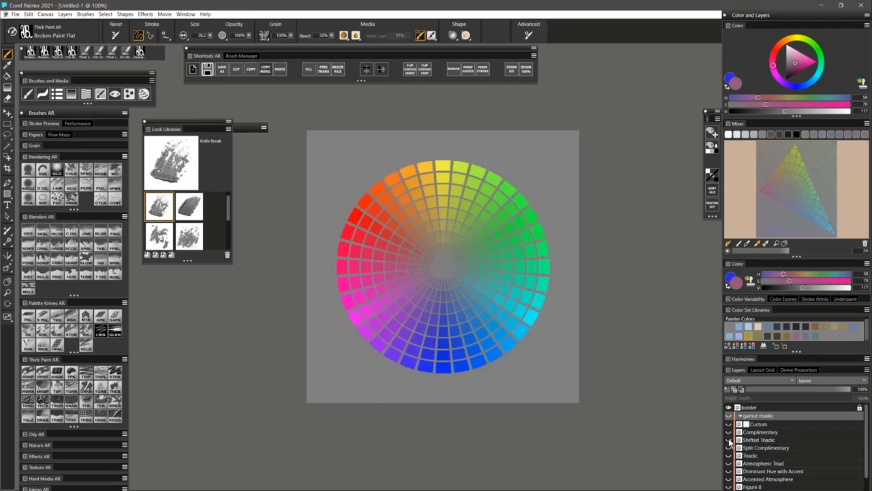
click(729, 440)
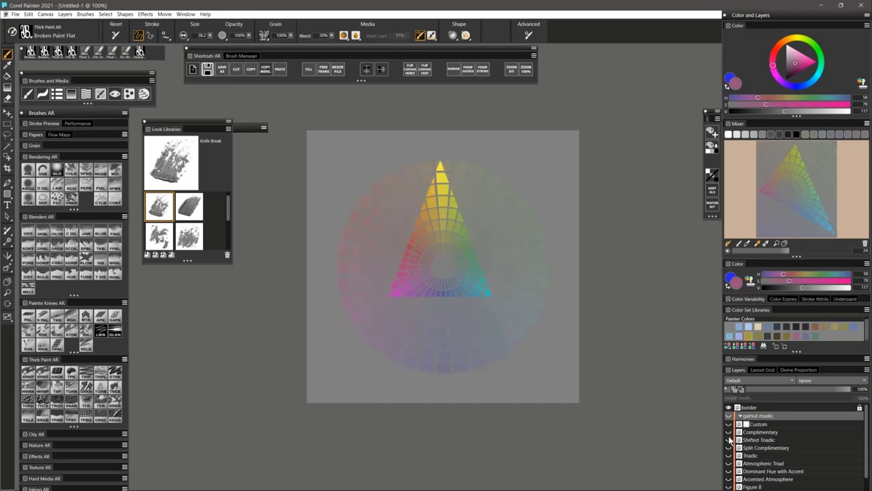
click(729, 440)
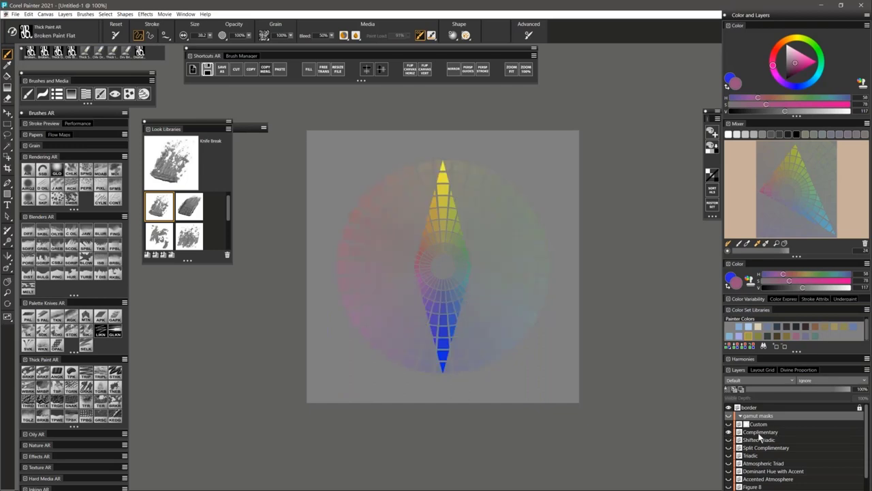
click(760, 433)
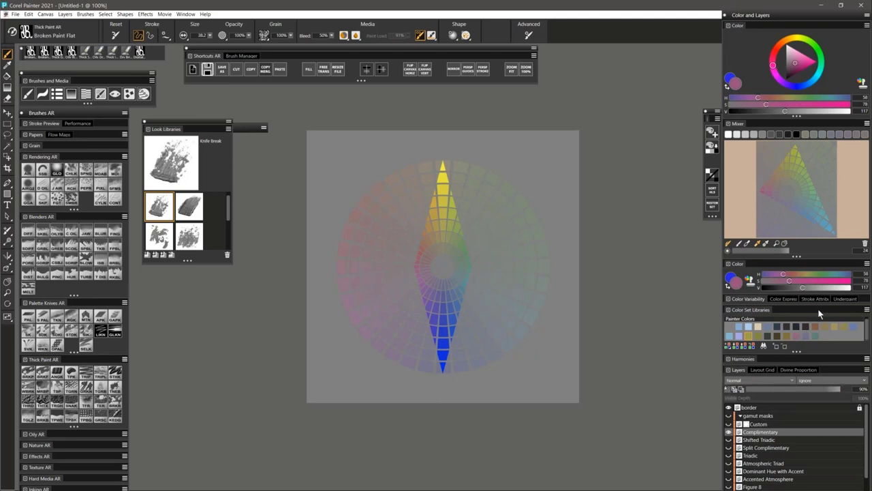
Add the Complementary Harmony to the Harmonies display and sample the bright yellow at the color wheel's top tip
click(744, 359)
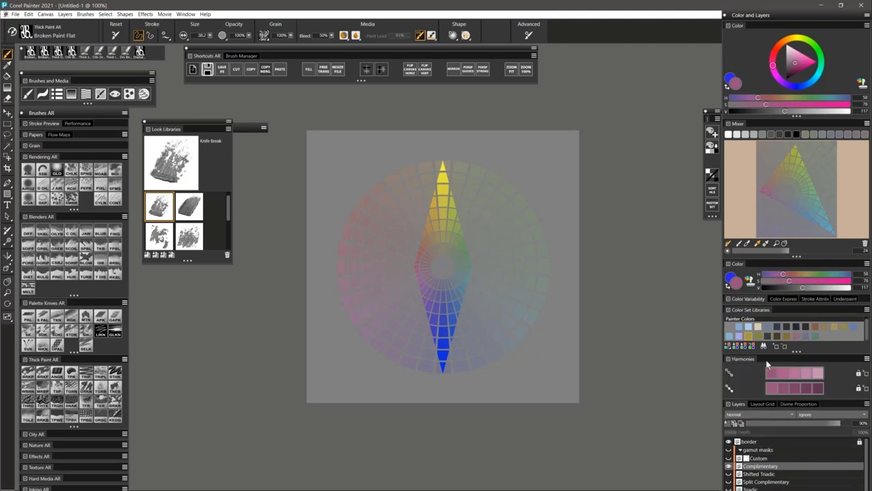
click(867, 358)
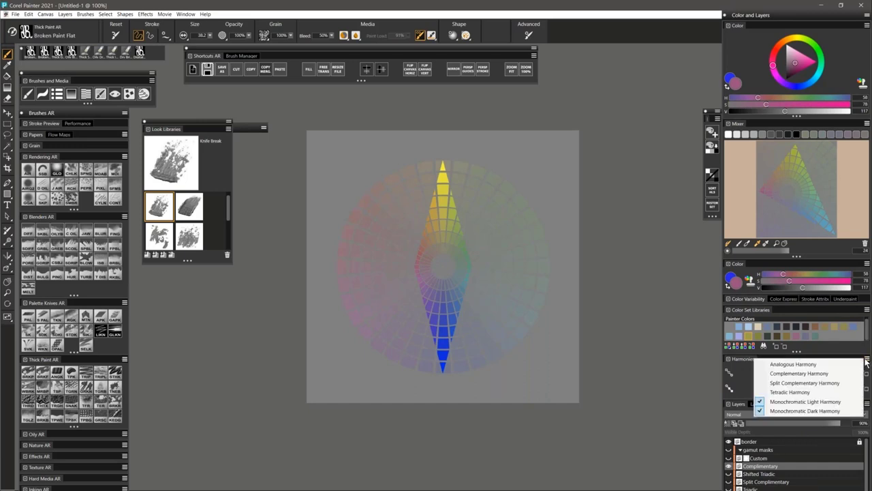
click(821, 374)
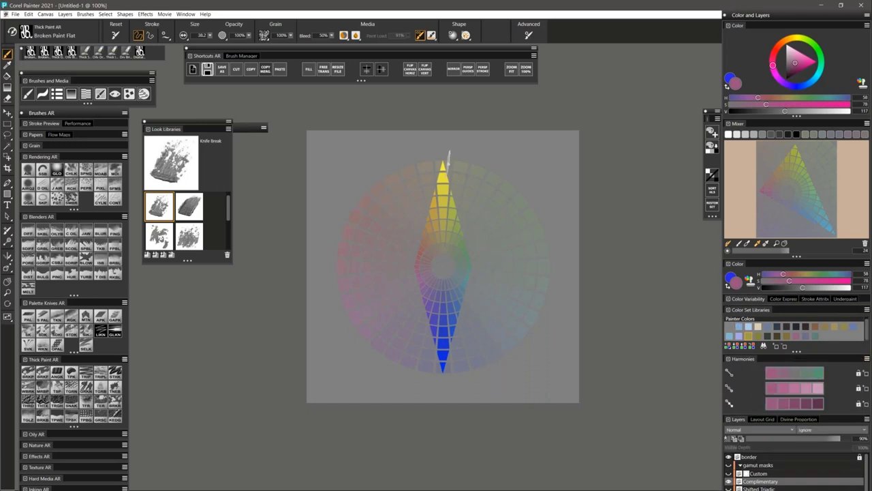
alt+click(444, 163)
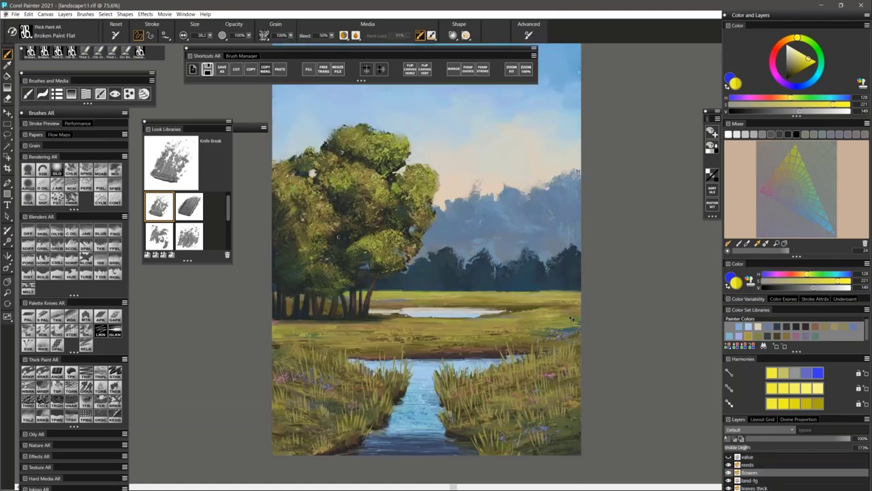
Open a new document from the brush-icons.rif template for a closer look at the AIR icon
drag(572, 319, 552, 318)
click(15, 13)
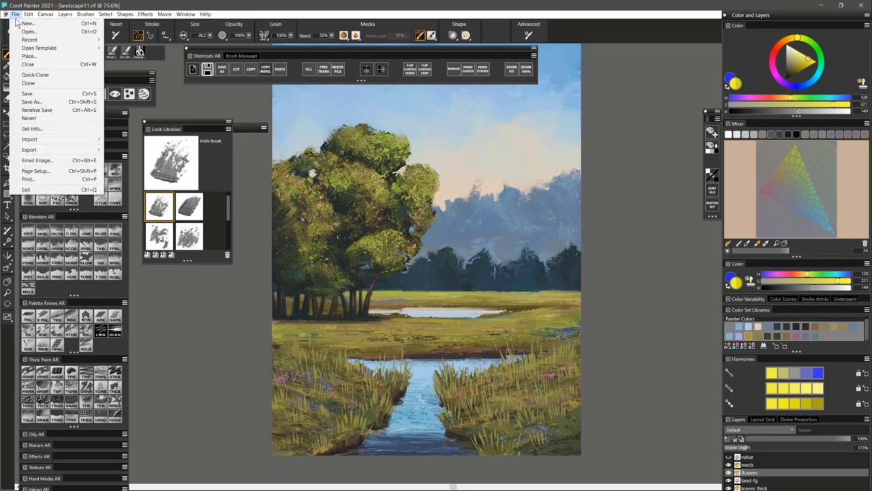
mouse_move(75, 51)
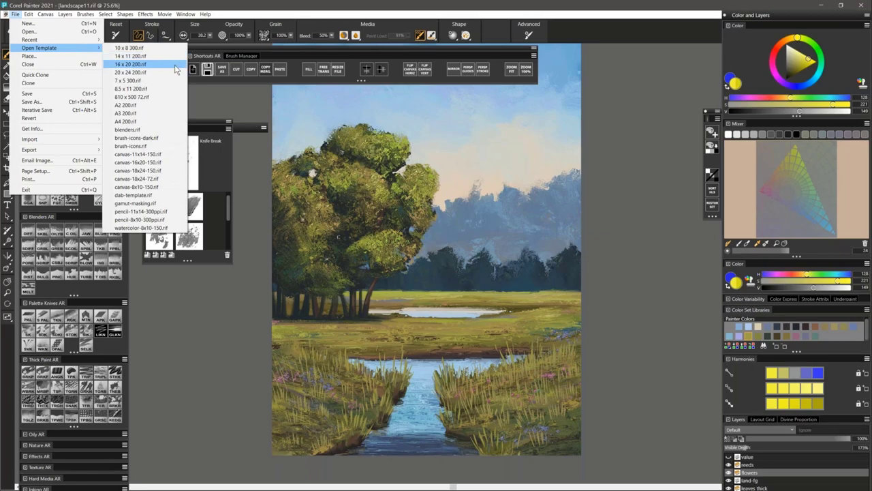
click(149, 146)
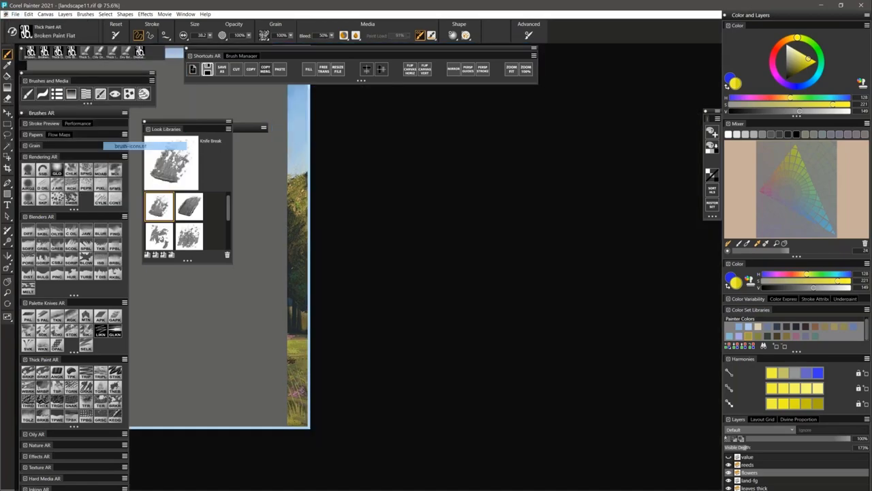
click(7, 291)
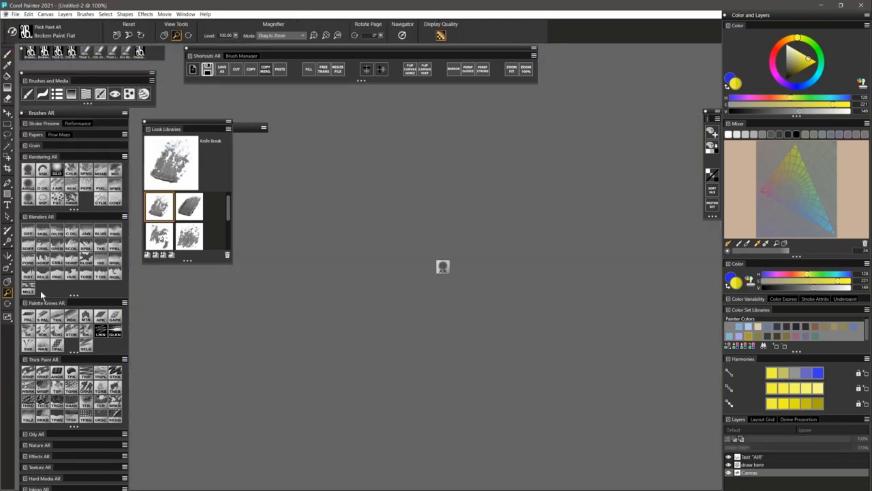
click(444, 267)
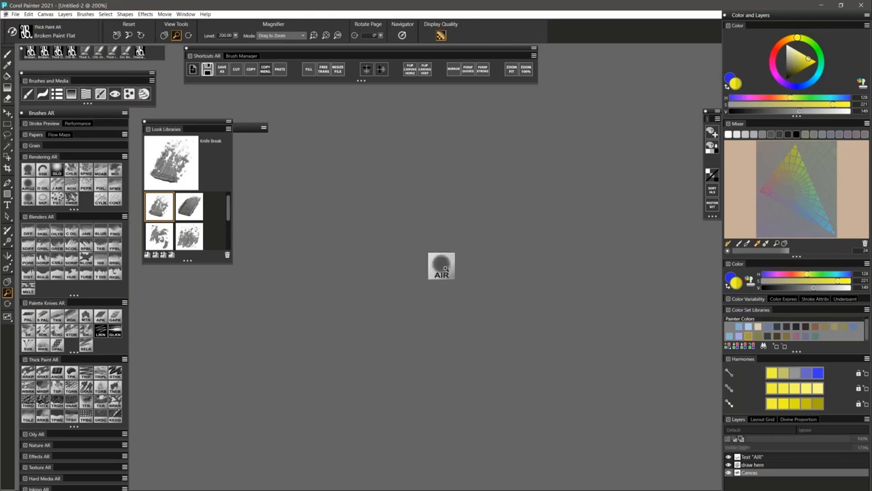
click(444, 268)
click(445, 269)
click(447, 269)
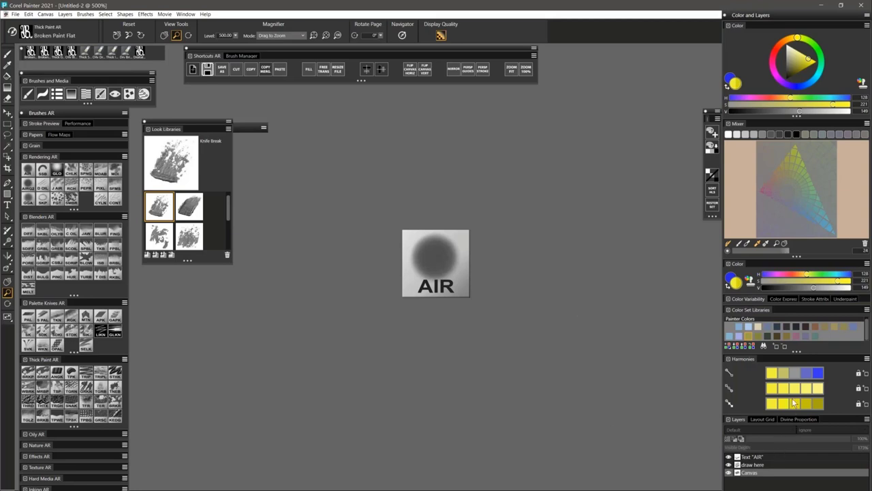
Collapse the Harmonies, Color Set Libraries and lower Color sections to make room for the layer list
click(746, 359)
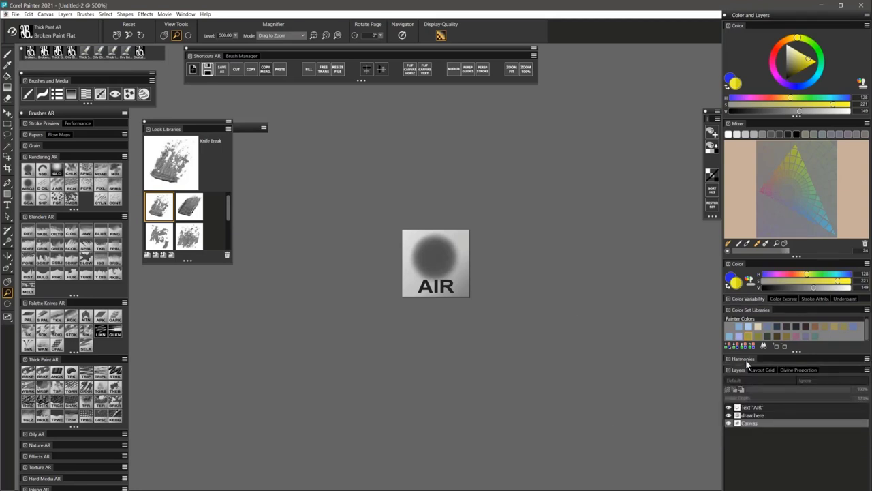
click(753, 310)
click(743, 264)
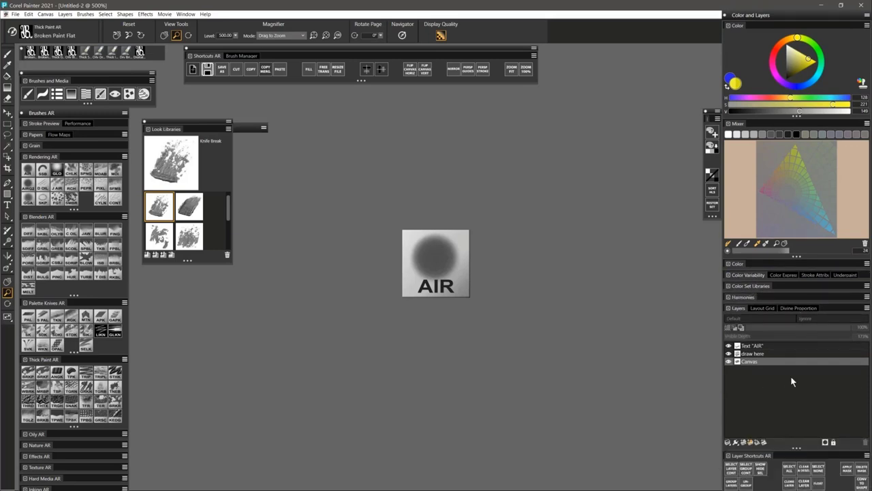
Examine the icon template's AIR text and draw here layers, and the custom icon options for the GLO brush
click(756, 347)
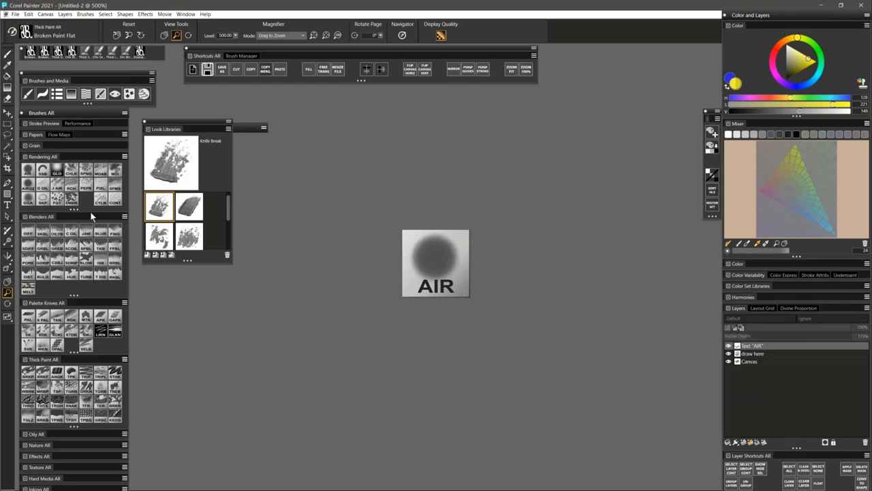
click(8, 204)
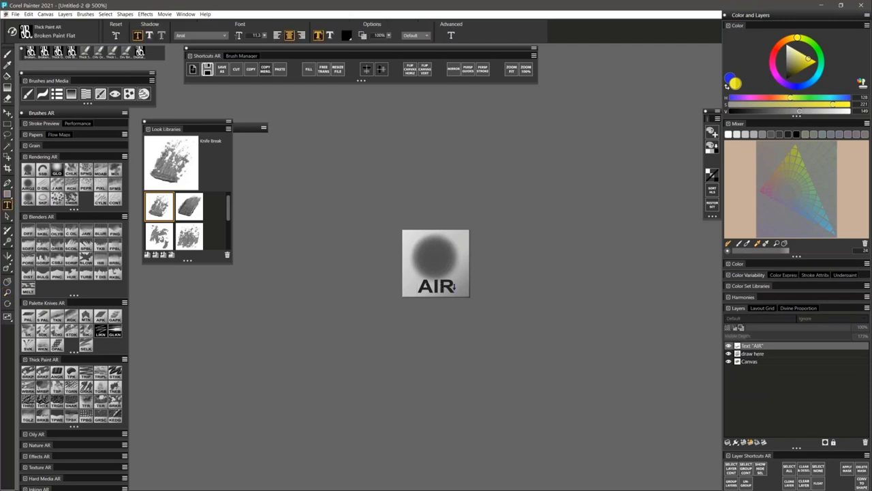
click(752, 354)
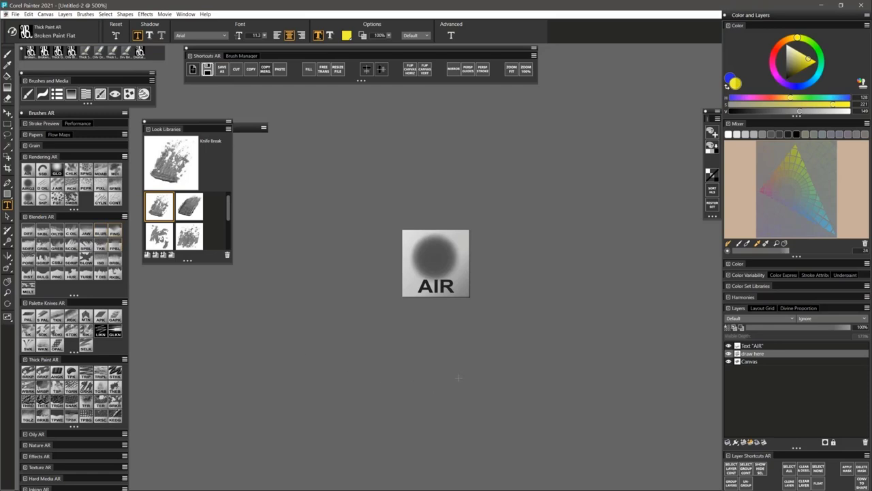
right_click(60, 175)
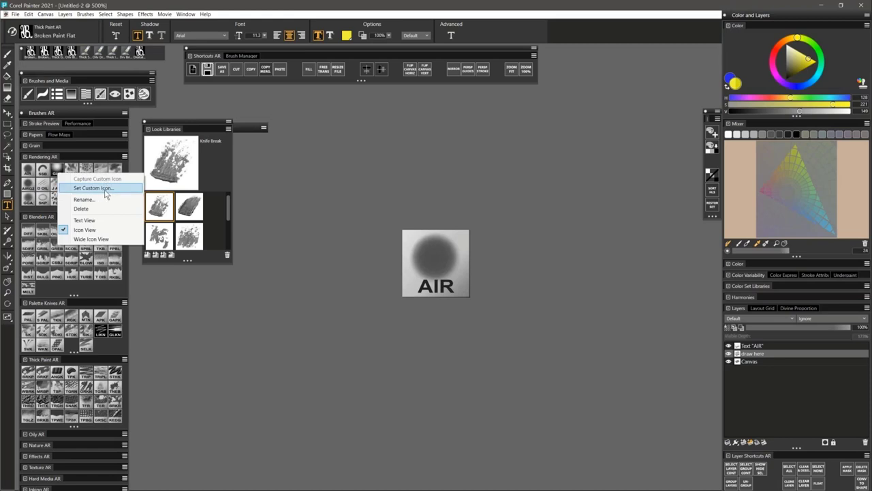
click(486, 199)
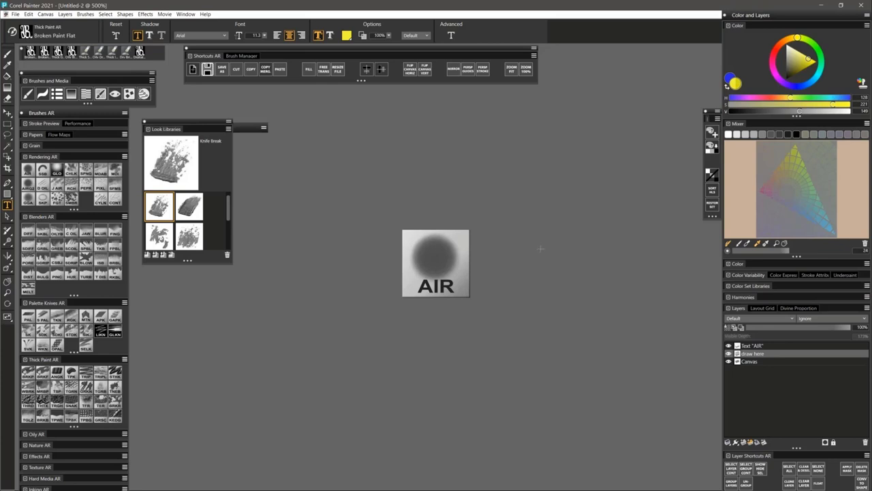
Expand the Stroke Preview, and switch to landscape14.rif to add a watercolor layer above reeds-fg
click(51, 124)
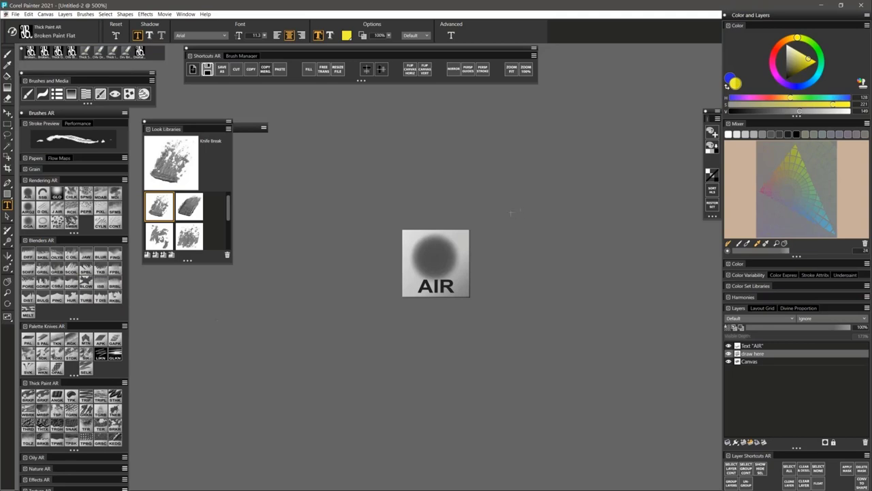
key(ctrl+Tab)
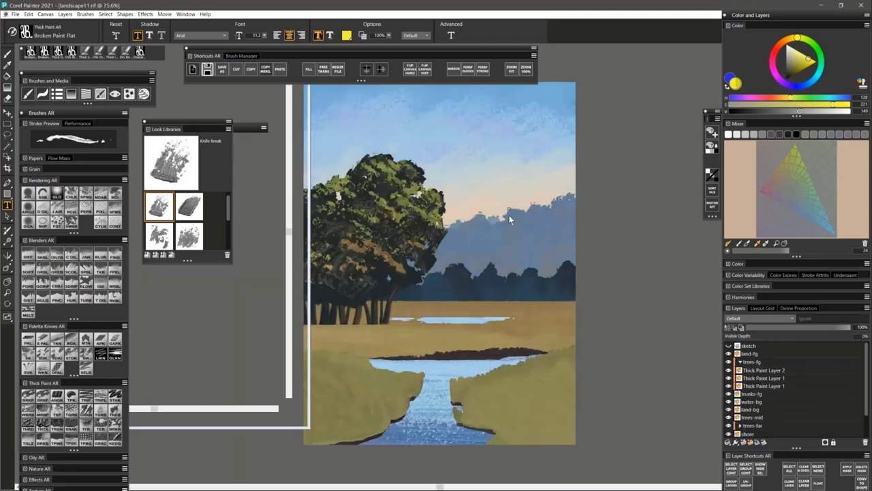
key(ctrl+Tab)
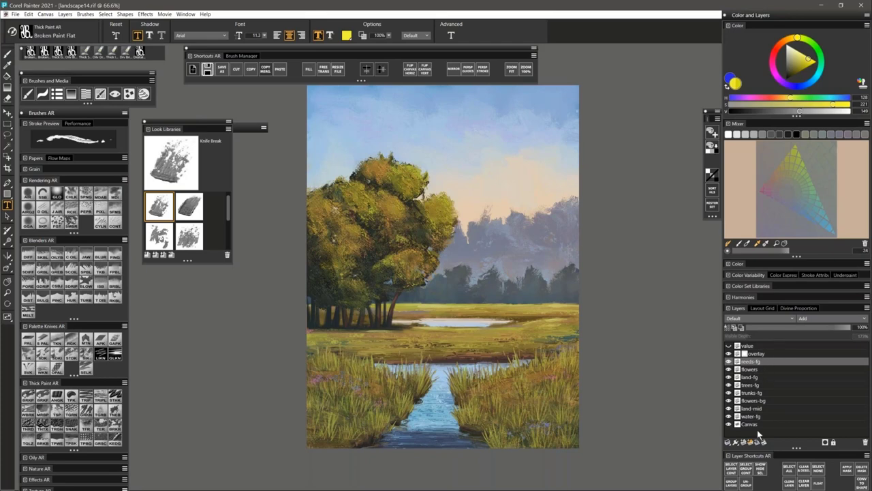
click(757, 442)
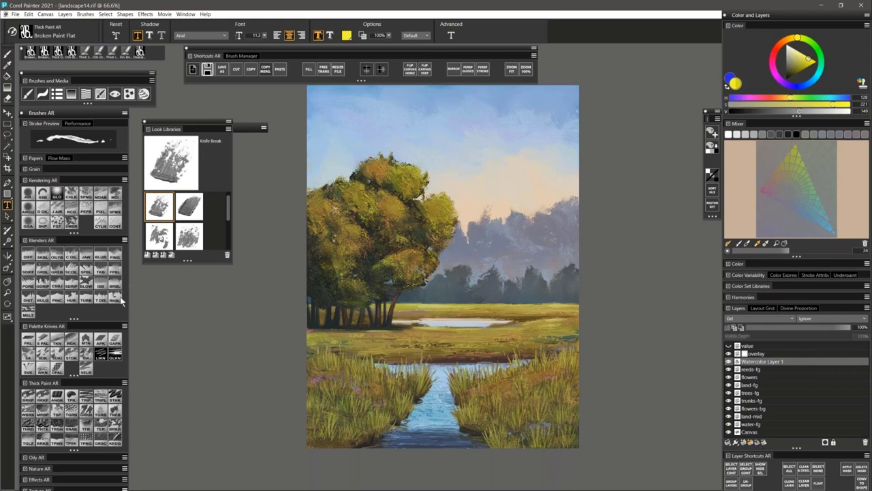
Collapse the Thick Paint AR, Palette Knives AR and Blenders AR groups, and expand and enlarge the Watercolor AR group
click(46, 383)
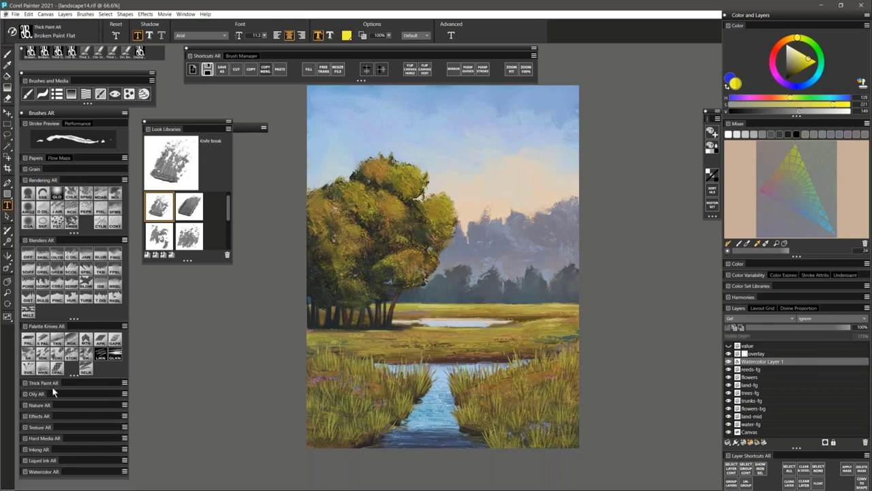
click(39, 473)
click(51, 325)
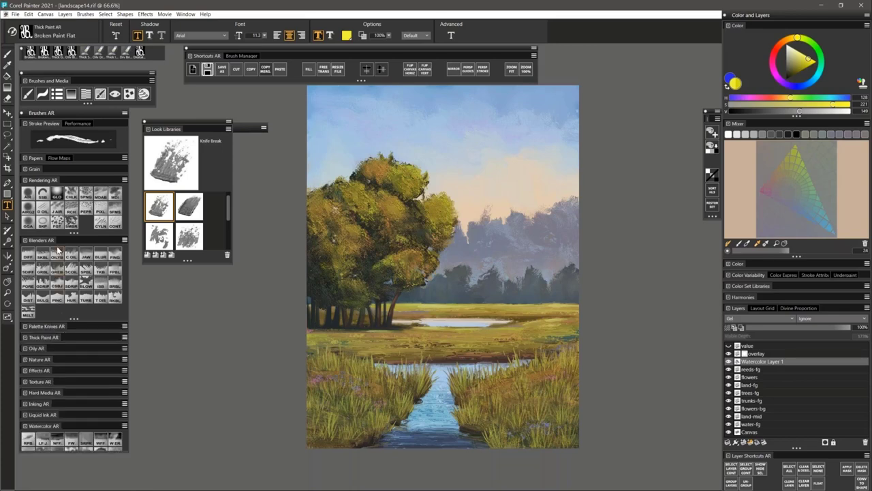
click(53, 240)
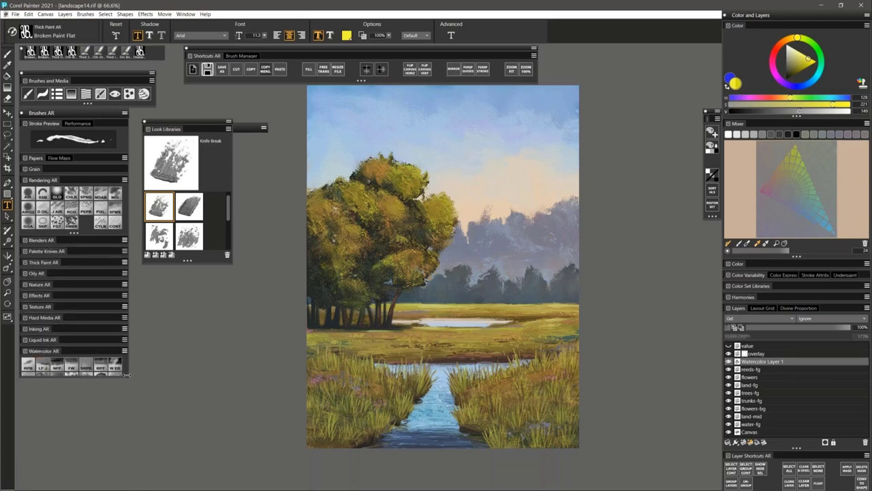
drag(126, 373, 124, 413)
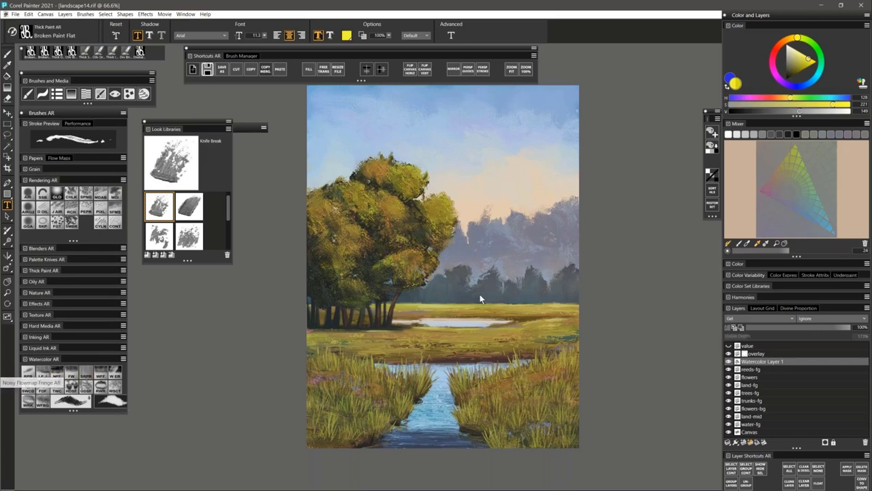
Try the Noisy Flowmap Fringe AR brush in turquoise on the large tree's foliage, and undo the stroke
click(27, 373)
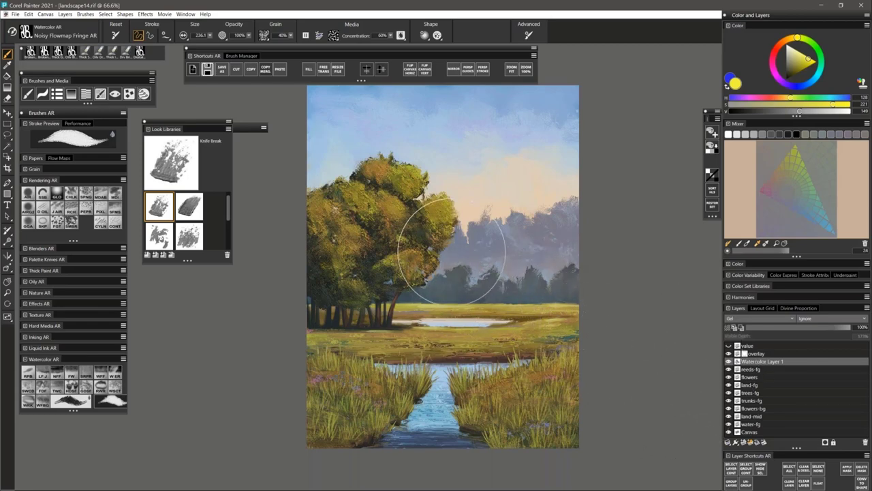
click(821, 70)
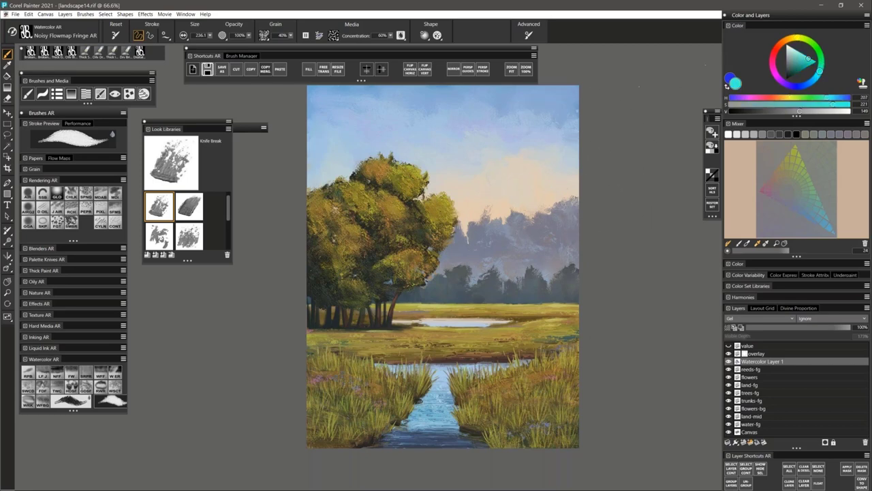
mouse_move(378, 203)
mouse_down()
mouse_move(367, 205)
mouse_move(389, 220)
mouse_up()
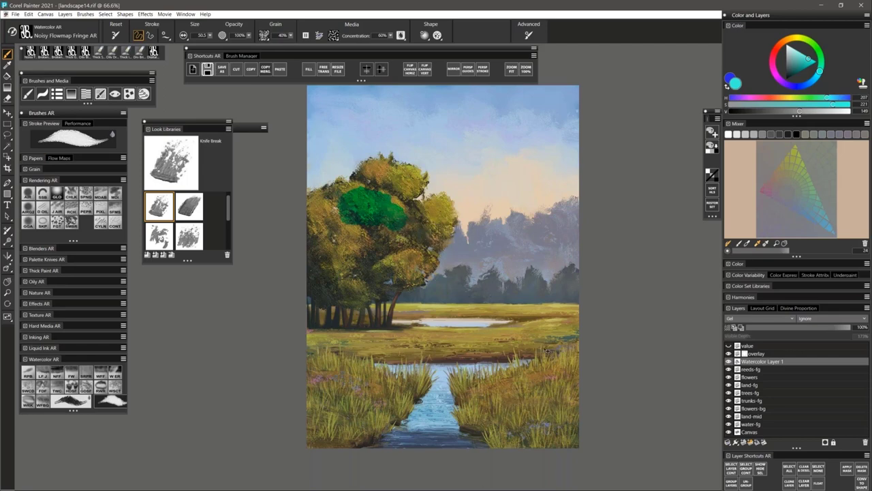
key(ctrl+z)
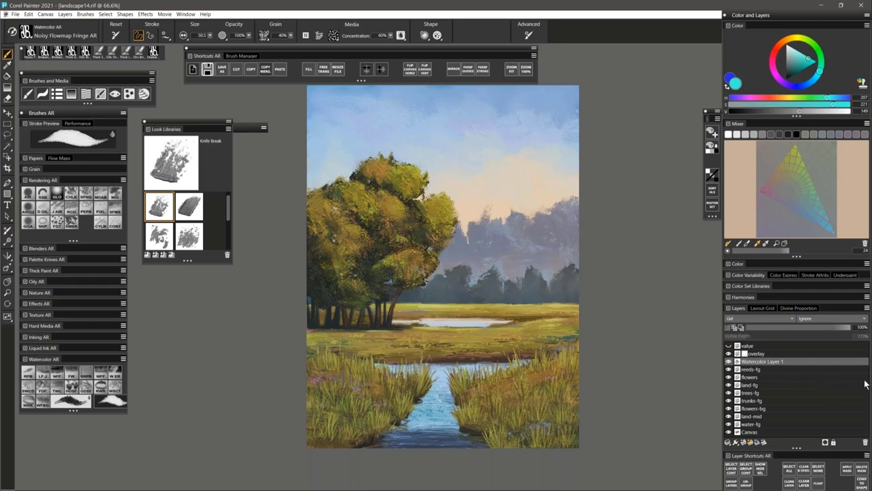
Toggle the trees-fg layer's visibility to identify it, and convert that layer to a watercolor layer
click(728, 392)
click(728, 393)
click(751, 393)
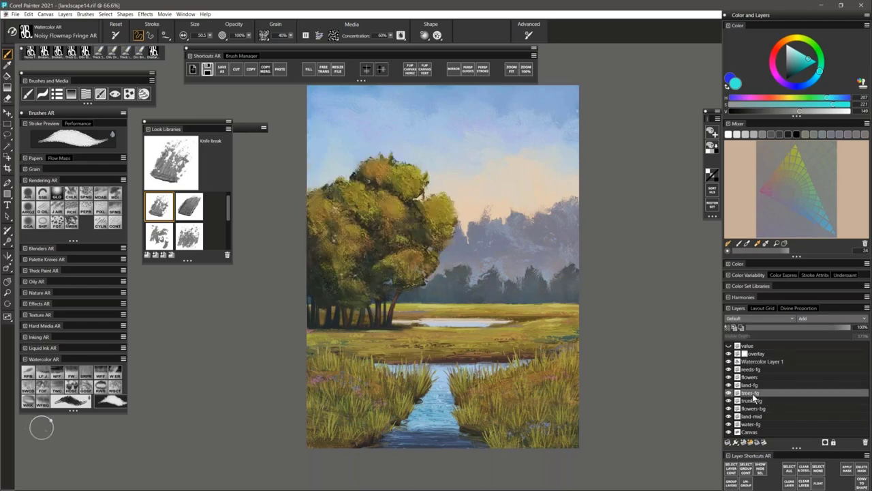
right_click(753, 396)
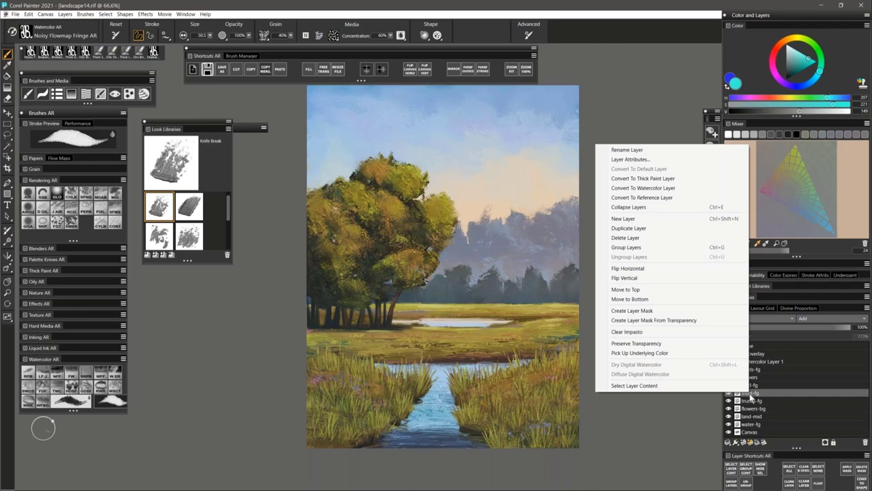
click(646, 188)
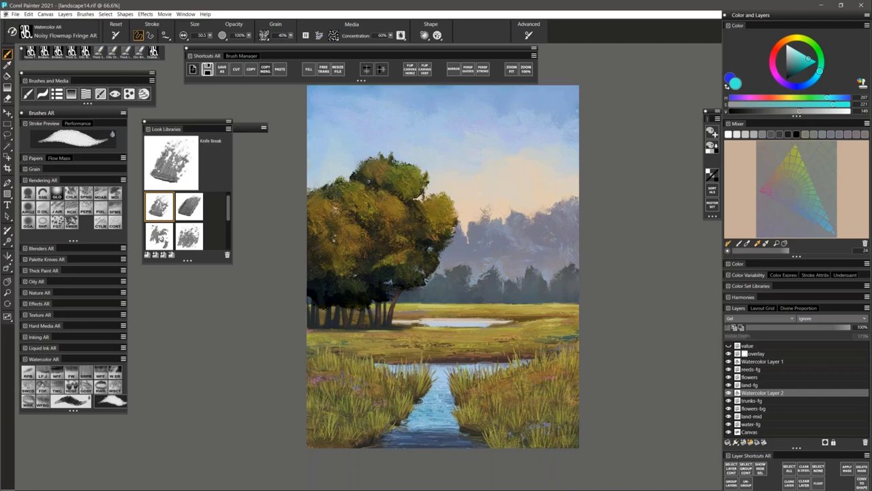
Try turquoise watercolor dabs on the large tree's foliage, and undo the dabs and the watercolor layer conversion
click(403, 179)
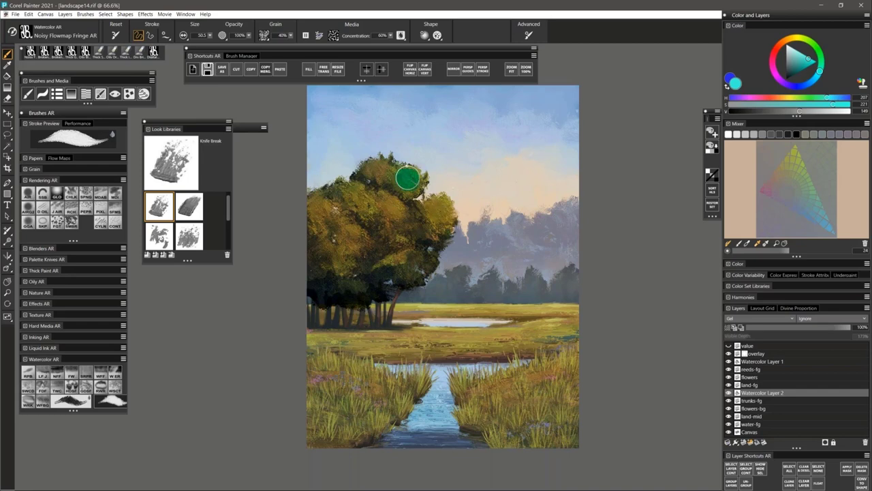
click(378, 164)
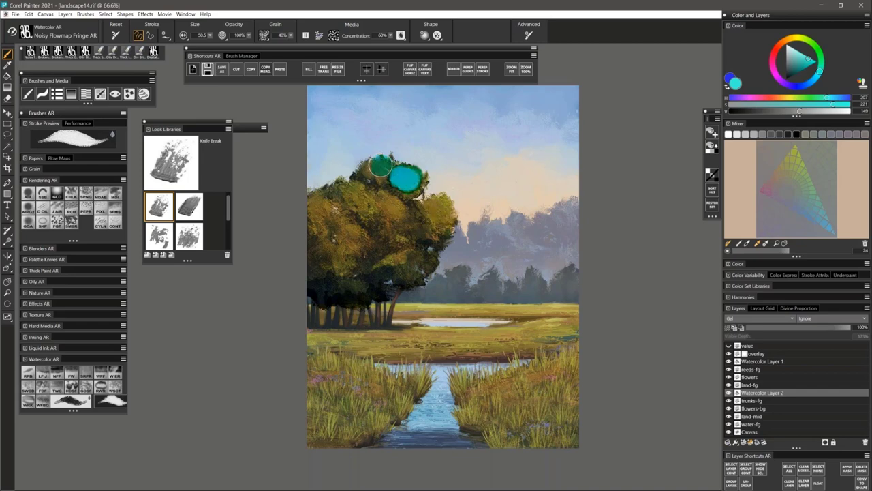
click(439, 210)
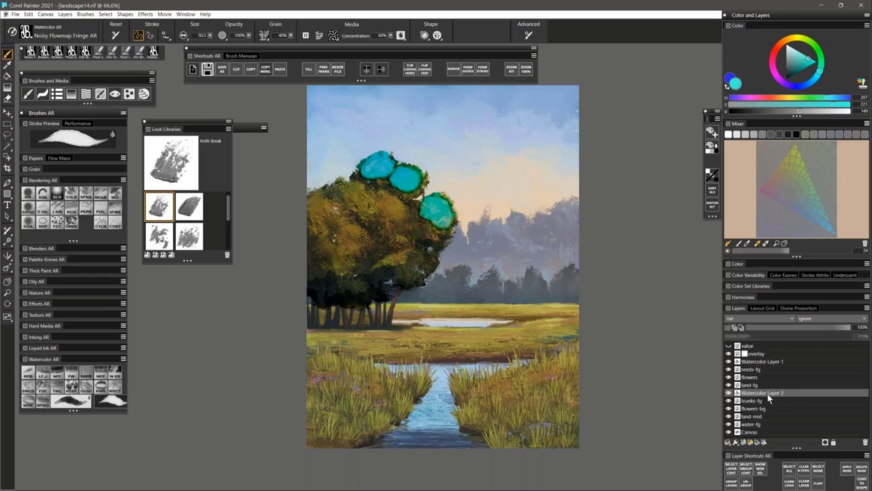
key(ctrl+z)
key(ctrl+z)
key(ctrl+z)
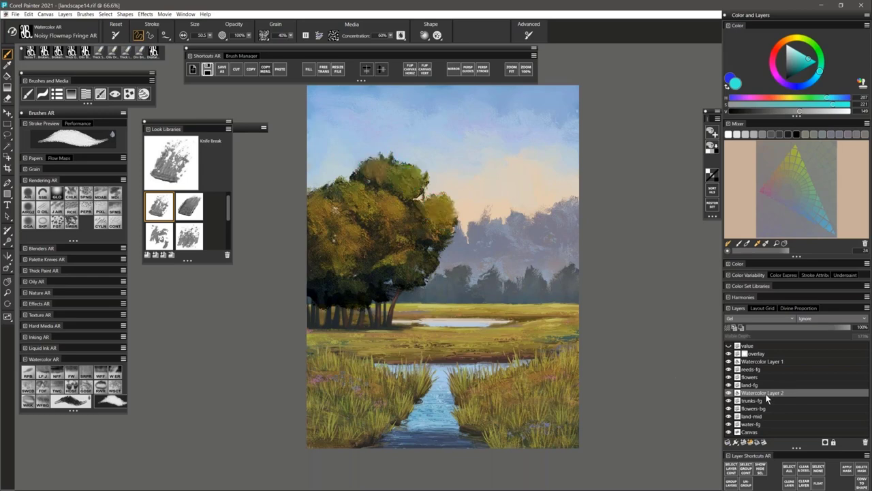
key(ctrl+z)
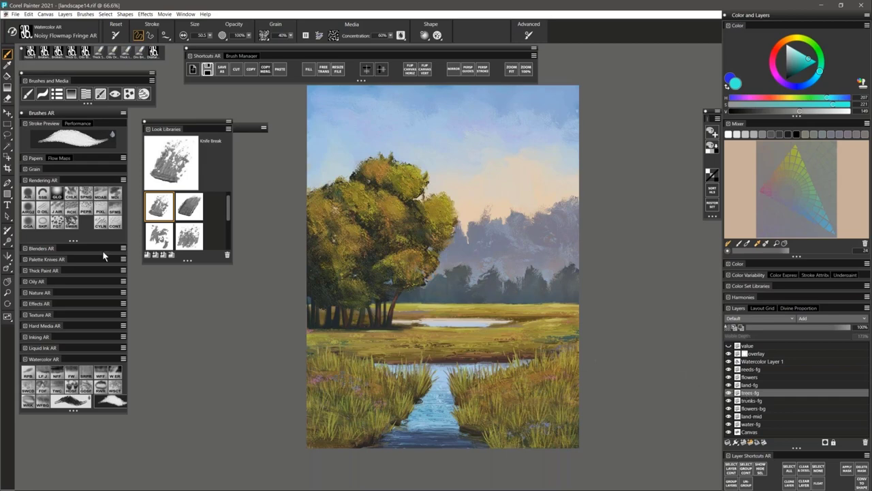
Expand the Blenders AR group and try the Just Add Water AR brush on the large tree's foliage
click(39, 249)
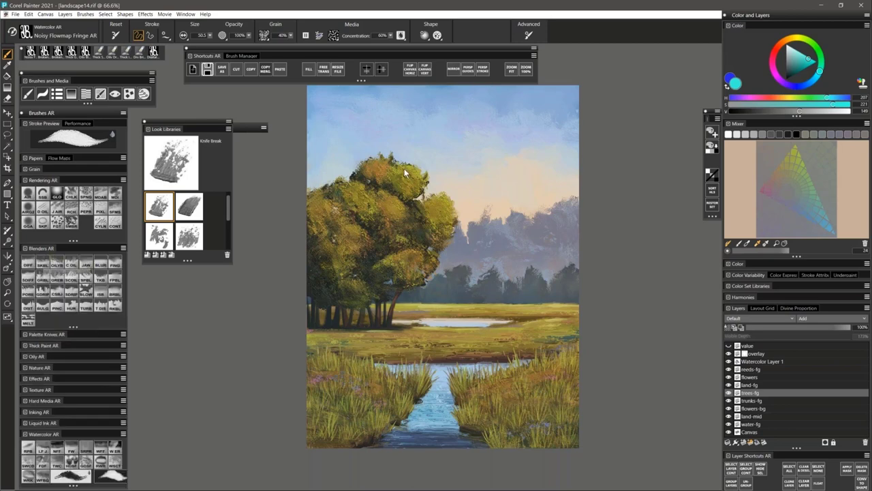
mouse_move(404, 168)
mouse_down()
mouse_move(384, 162)
mouse_move(367, 168)
mouse_move(396, 164)
mouse_move(423, 176)
mouse_move(397, 166)
mouse_move(413, 160)
mouse_move(377, 155)
mouse_move(392, 148)
mouse_move(370, 158)
mouse_move(412, 152)
mouse_move(432, 178)
mouse_move(399, 178)
mouse_up()
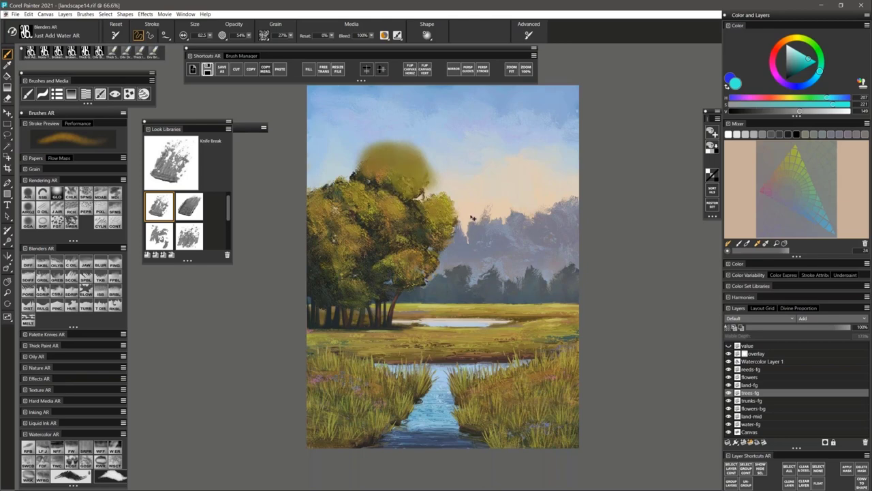
key(ctrl+z)
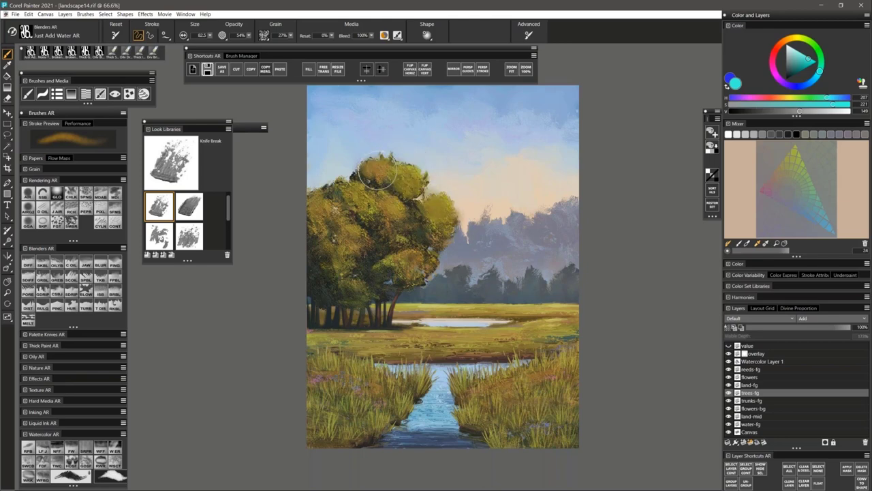
mouse_move(377, 172)
mouse_down()
mouse_move(400, 166)
mouse_move(373, 189)
mouse_move(318, 207)
mouse_move(380, 201)
mouse_move(345, 214)
mouse_move(397, 221)
mouse_move(385, 207)
mouse_move(354, 243)
mouse_move(314, 233)
mouse_move(367, 257)
mouse_move(336, 221)
mouse_move(370, 182)
mouse_move(401, 274)
mouse_move(409, 226)
mouse_move(446, 235)
mouse_move(403, 202)
mouse_move(414, 240)
mouse_move(405, 278)
mouse_move(426, 286)
mouse_move(330, 288)
mouse_move(332, 277)
mouse_move(368, 287)
mouse_move(427, 263)
mouse_move(406, 241)
mouse_move(438, 267)
mouse_move(393, 251)
mouse_move(401, 233)
mouse_move(359, 234)
mouse_move(407, 205)
mouse_move(384, 195)
mouse_move(396, 174)
mouse_up()
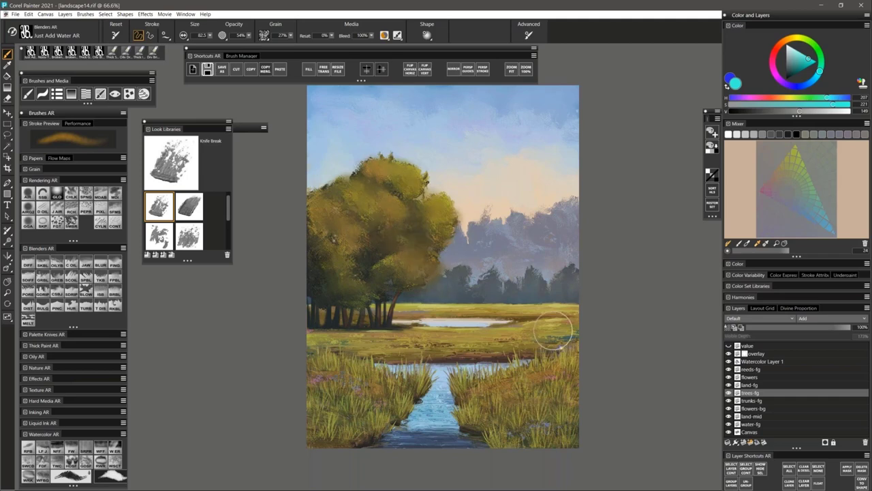
Revert landscape14.rif to its last saved version
click(15, 13)
click(30, 117)
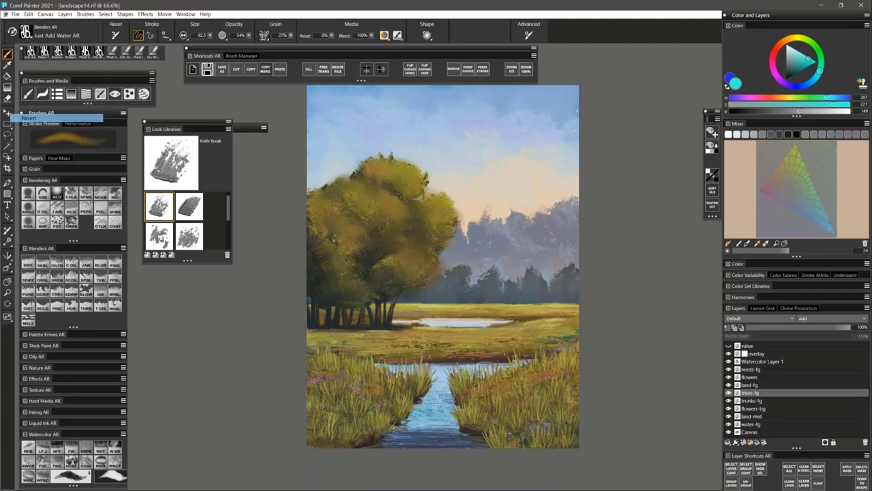
click(458, 281)
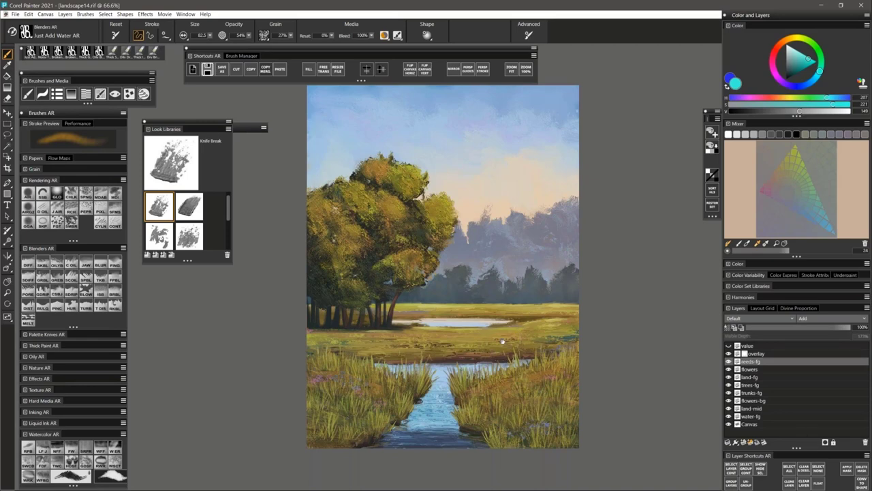
drag(518, 348, 510, 355)
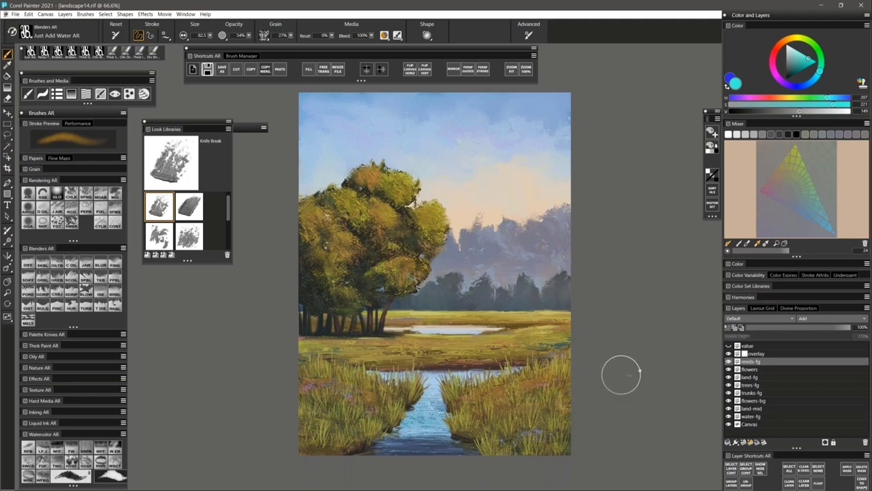
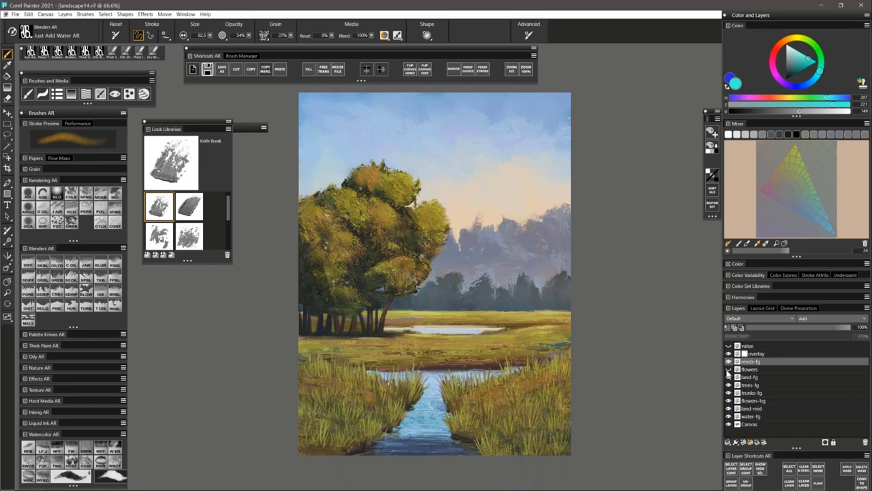
Compare the painting with the flowers and overlay layers hidden and shown, and select the overlay layer
click(725, 369)
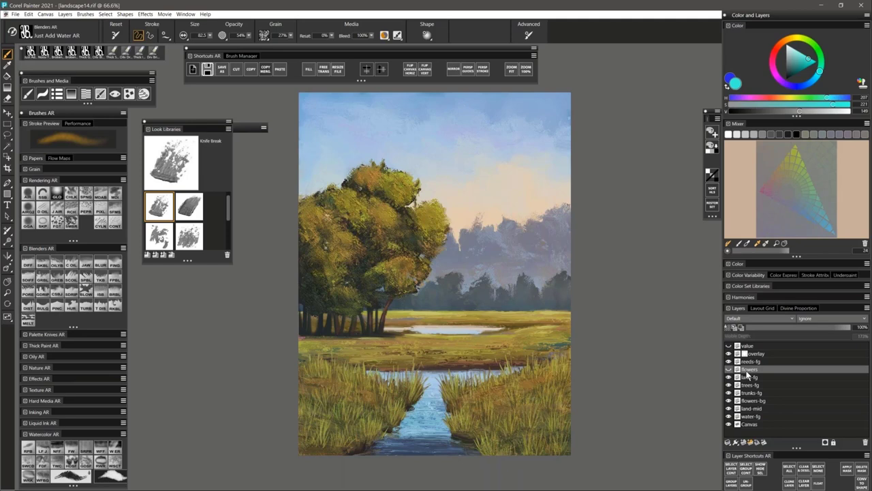
click(730, 370)
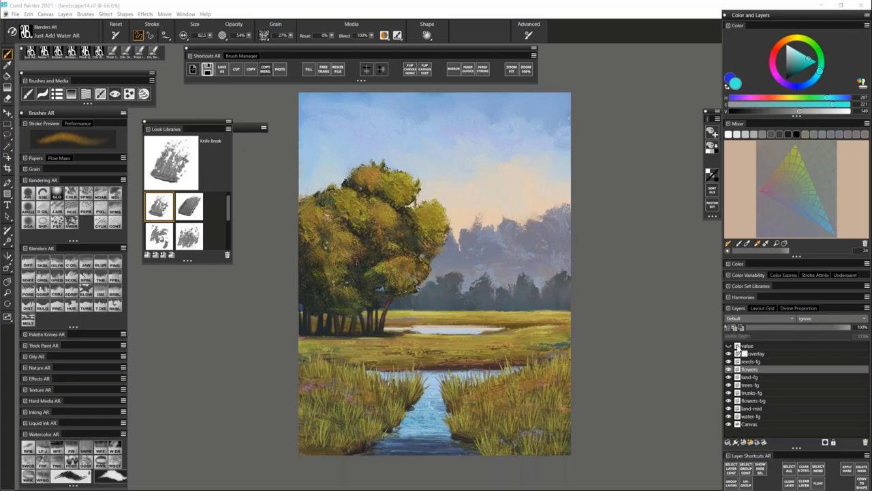
click(729, 354)
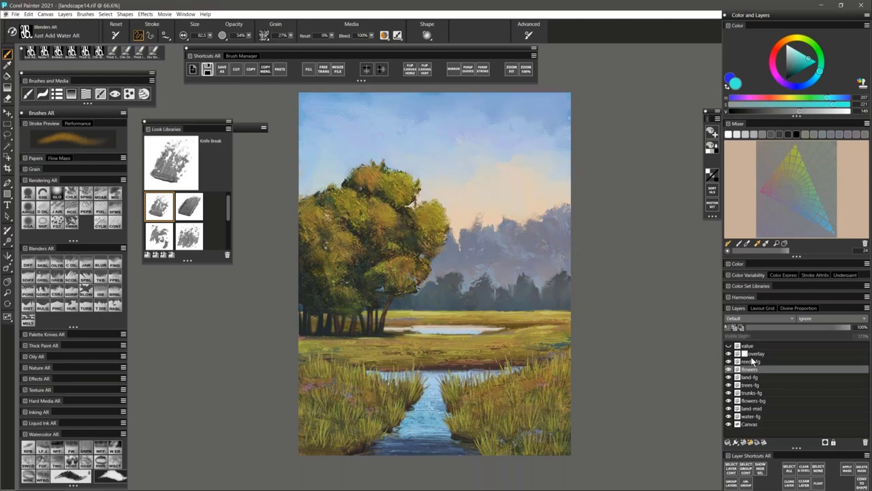
click(746, 355)
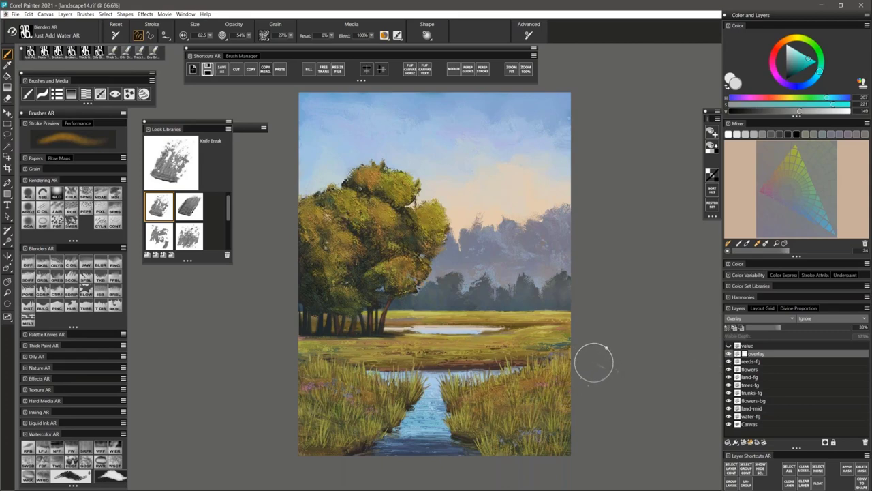
Check the composition by flipping the canvas horizontally and back, and its values by showing and hiding the value layer
click(409, 69)
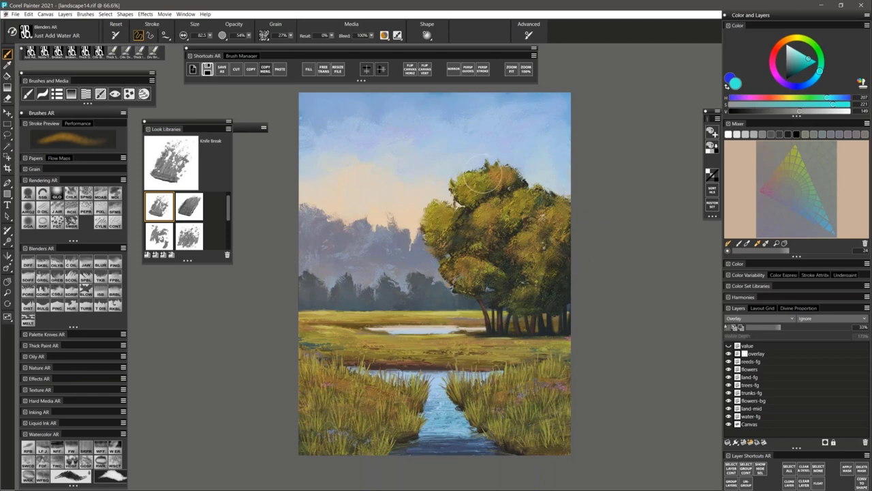
click(410, 69)
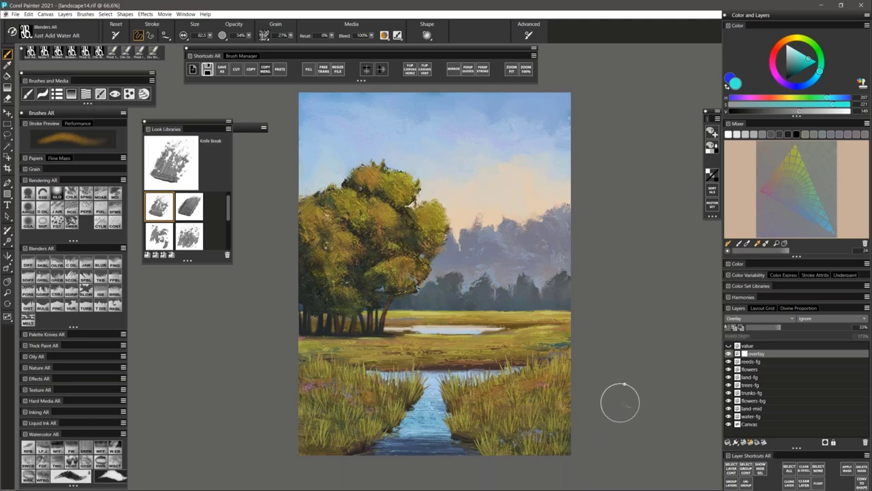
click(729, 345)
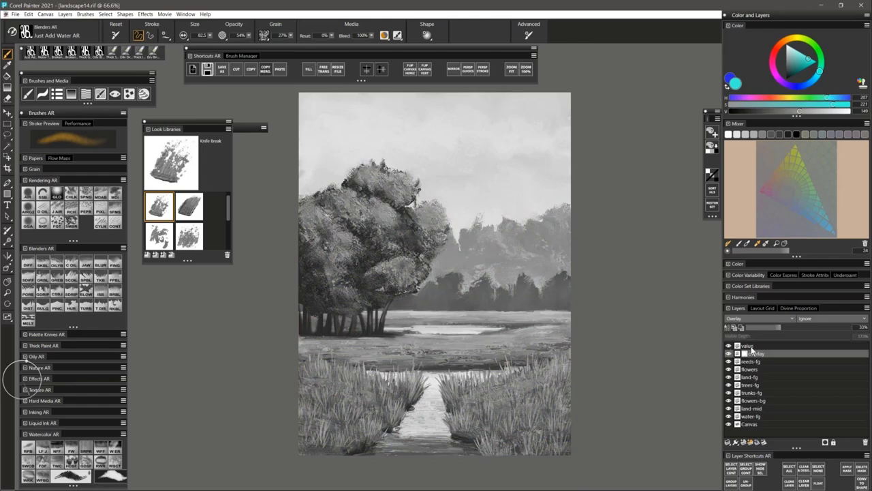
click(749, 347)
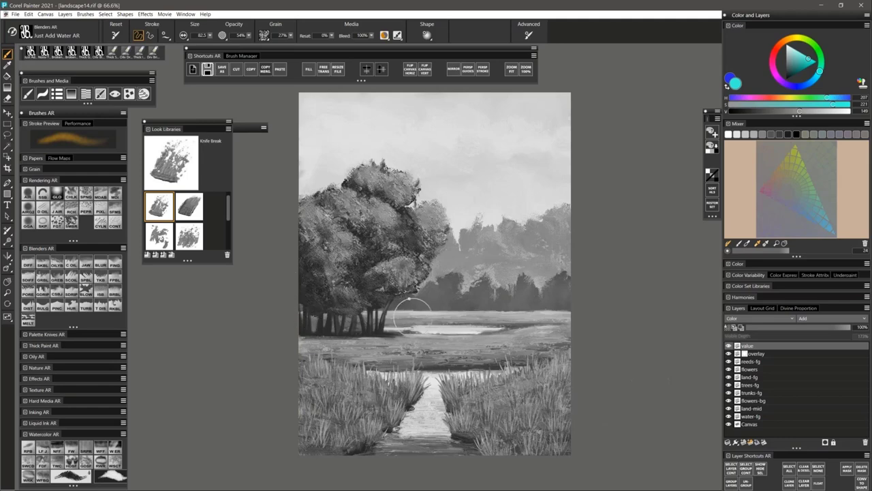
click(729, 346)
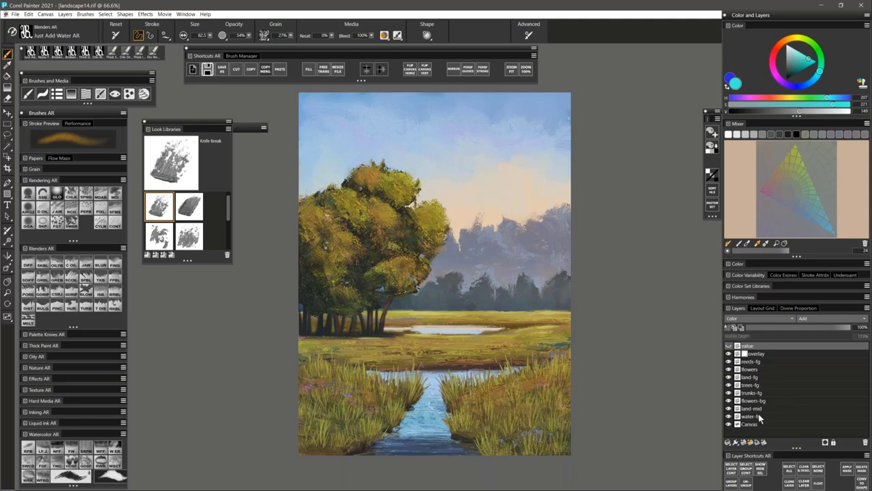
Darken the reeds-fg layer with Adjust Color, using Uniform Color and a value of -67%
click(758, 361)
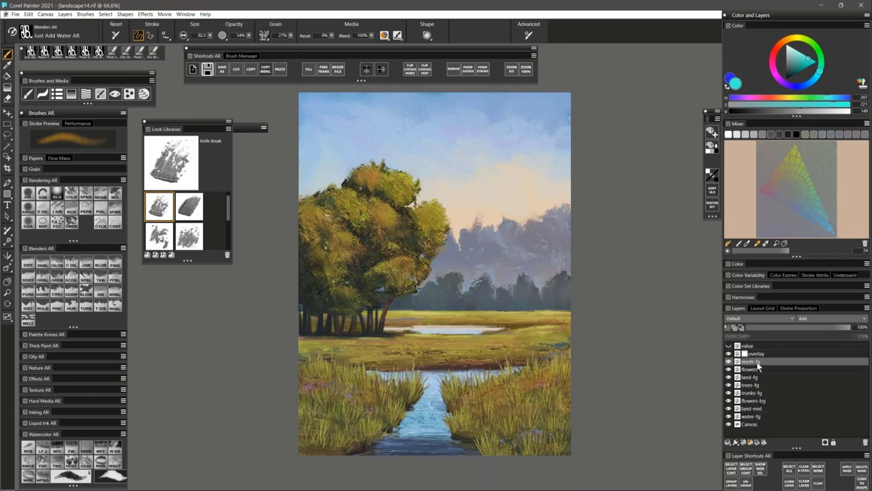
click(145, 14)
mouse_move(188, 43)
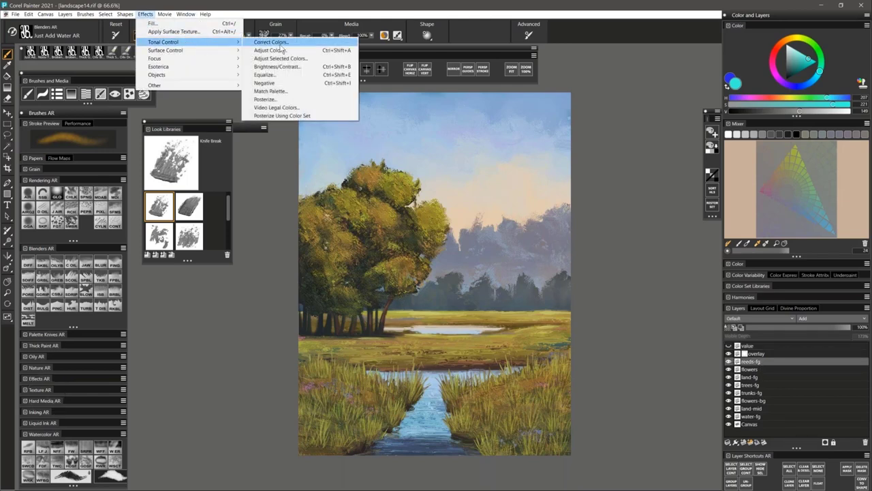
click(282, 50)
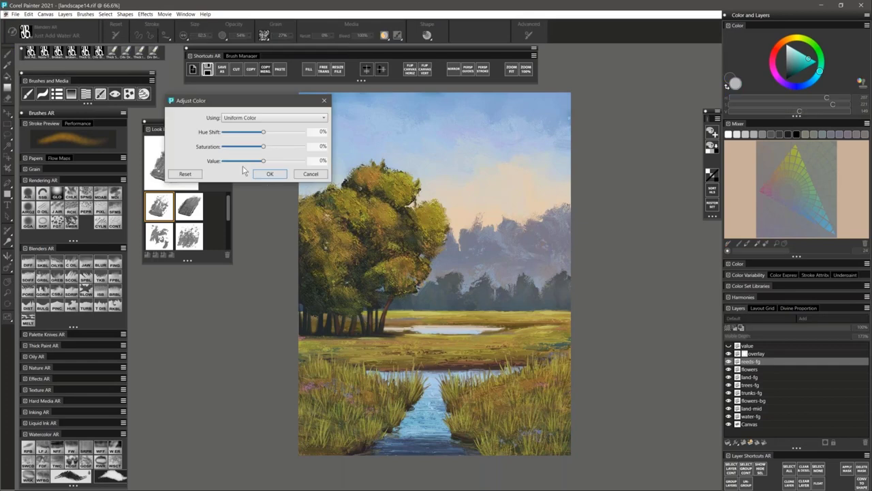
drag(242, 166, 261, 166)
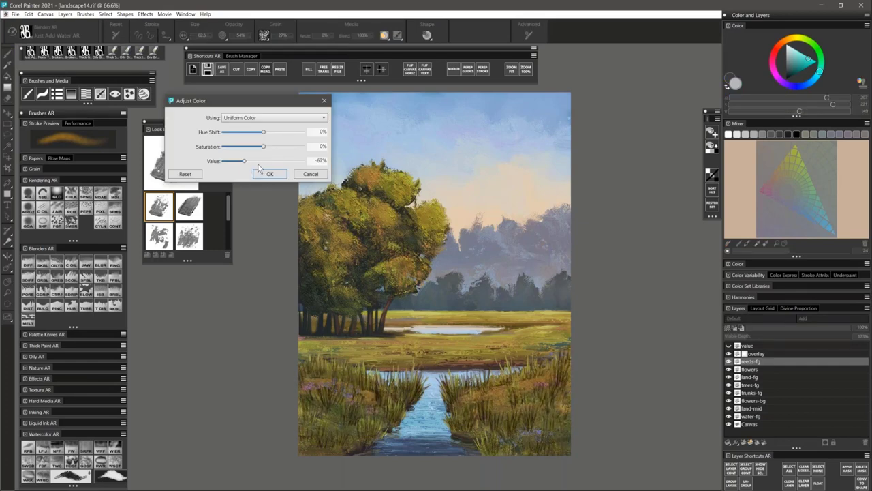
click(270, 174)
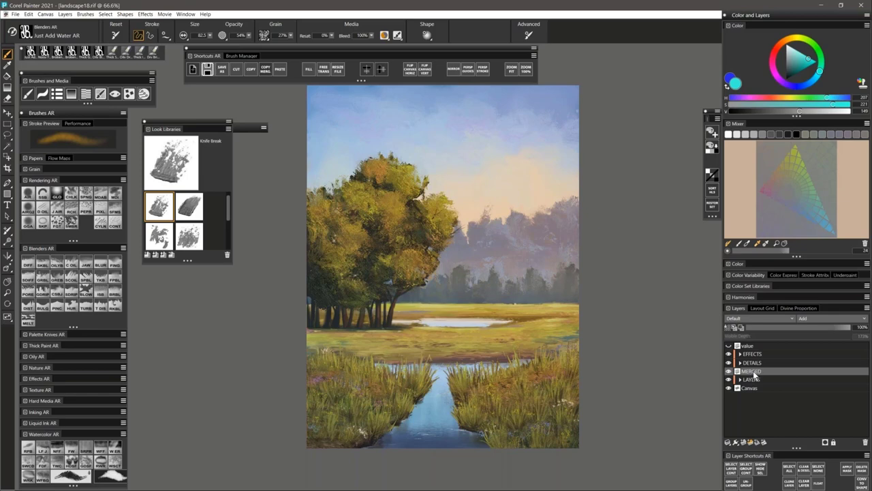
Switch through the open paintings to the landscape14.rif document
key(ctrl+Tab)
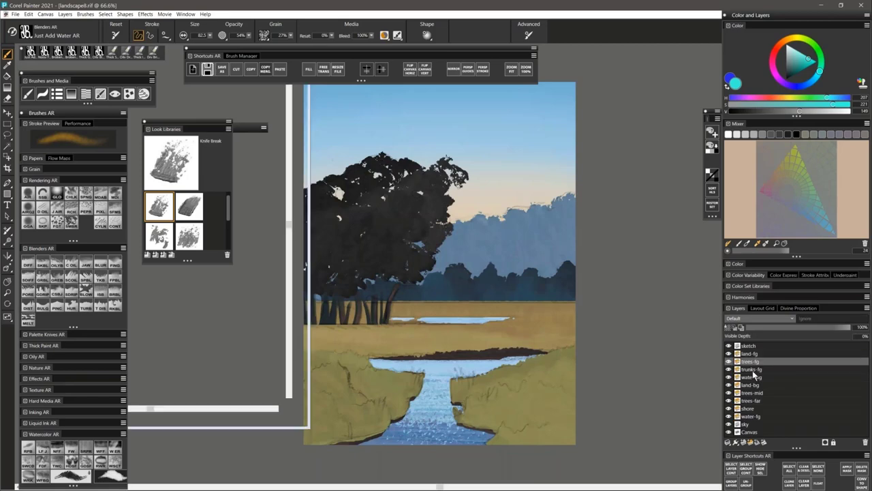
key(ctrl+Tab)
key(ctrl+Tab)
key(ctrl+Tab)
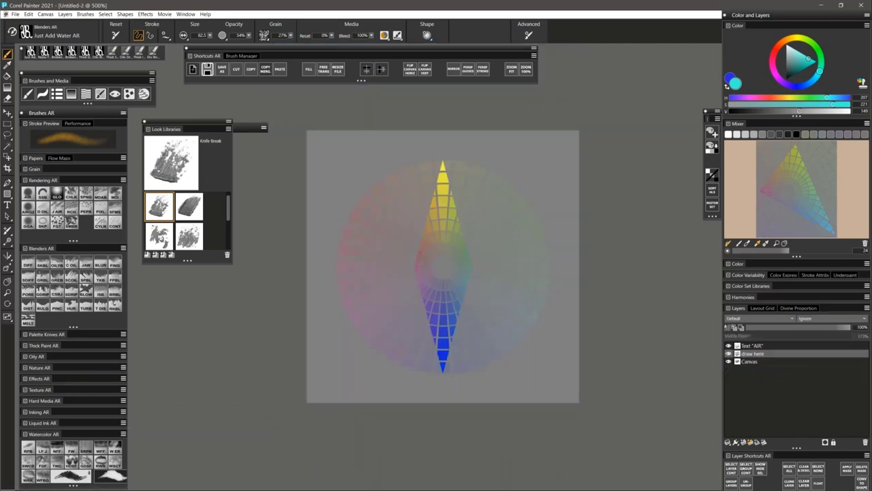
key(ctrl+Tab)
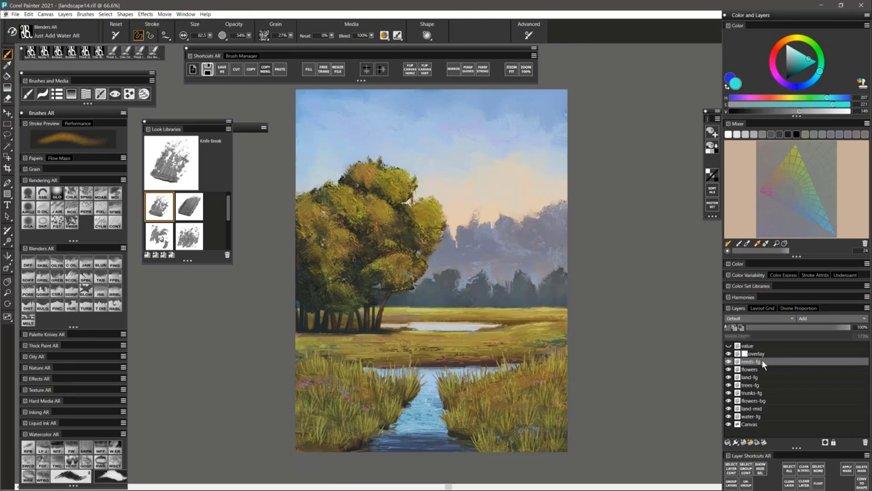
In landscape14.rif, hide the overlay layer and make a merged copy of the whole painting
click(762, 354)
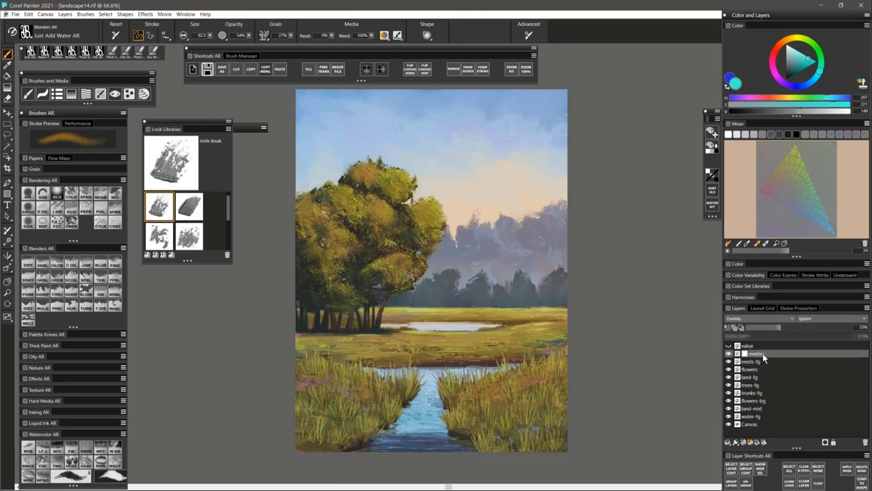
click(761, 360)
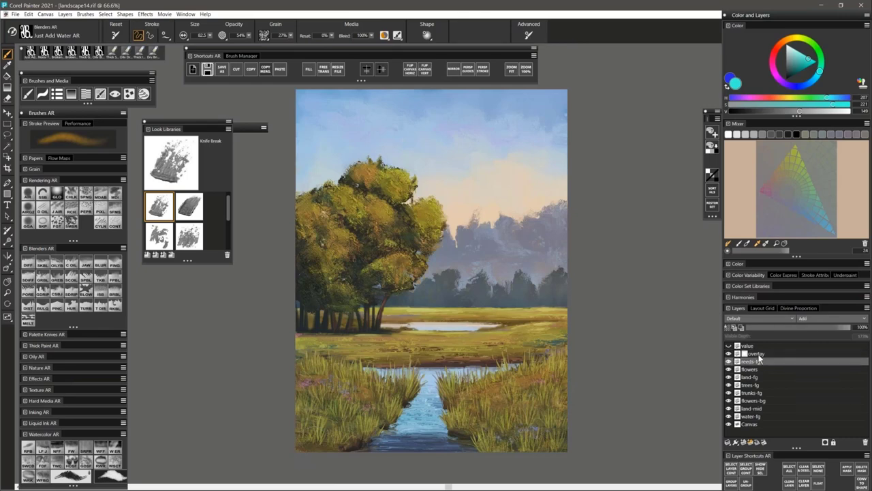
click(730, 353)
key(ctrl+a)
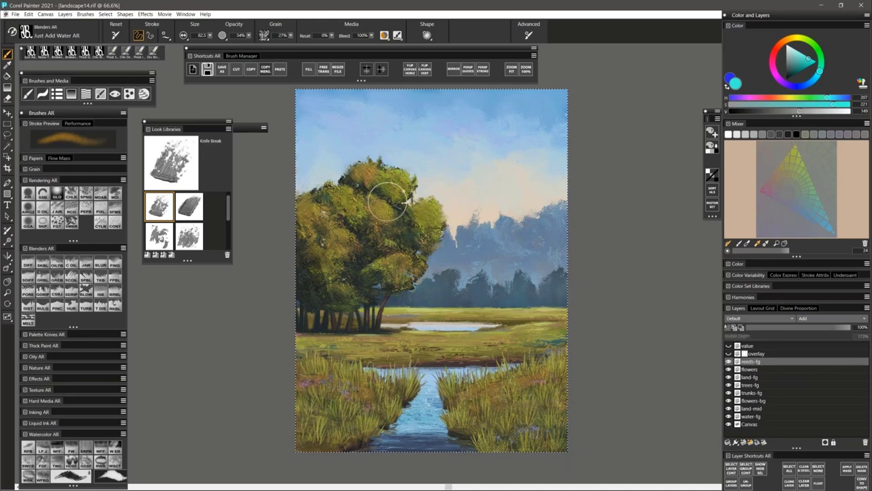
click(265, 73)
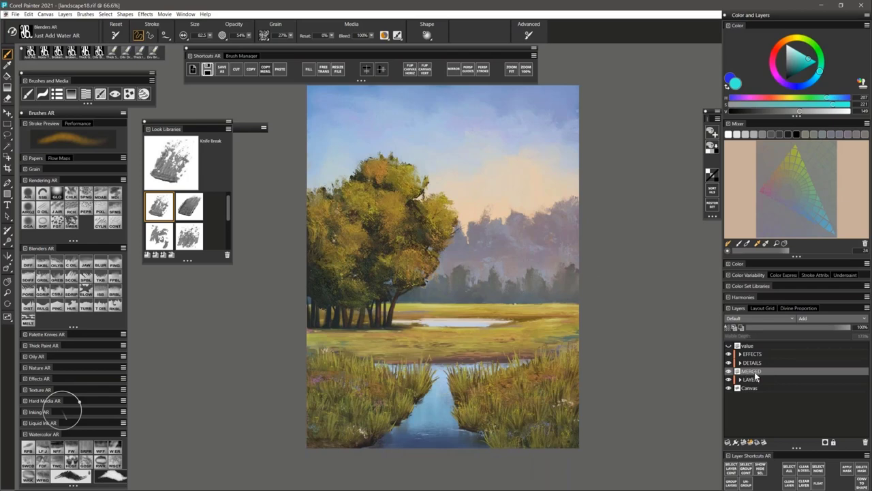
In landscape18.rif, examine the contents of the LAYERS group, including trees-fg, and collapse the group again
click(740, 380)
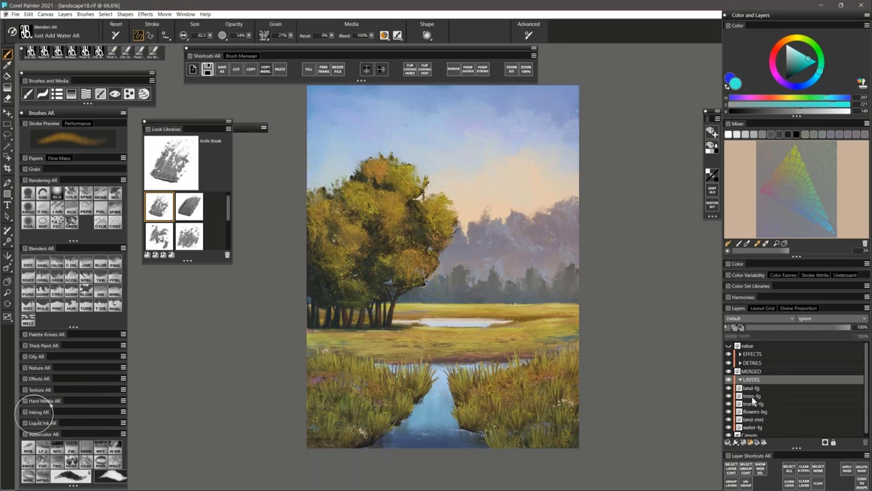
click(752, 397)
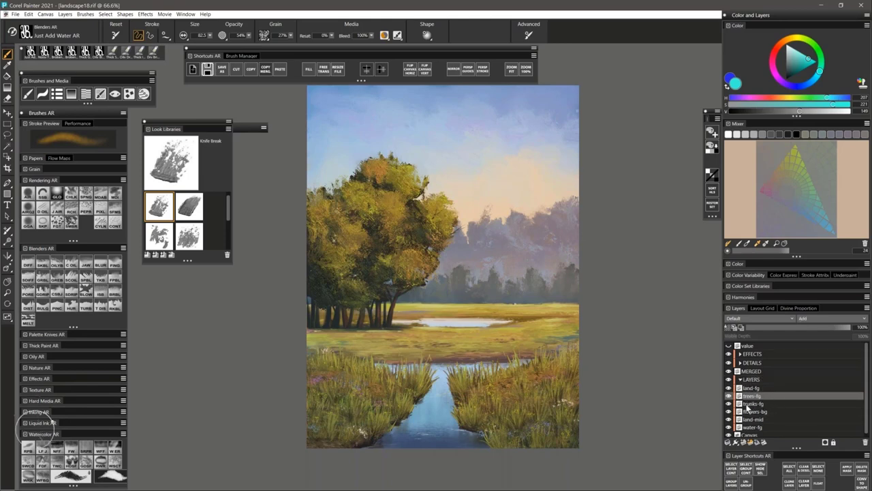
click(741, 379)
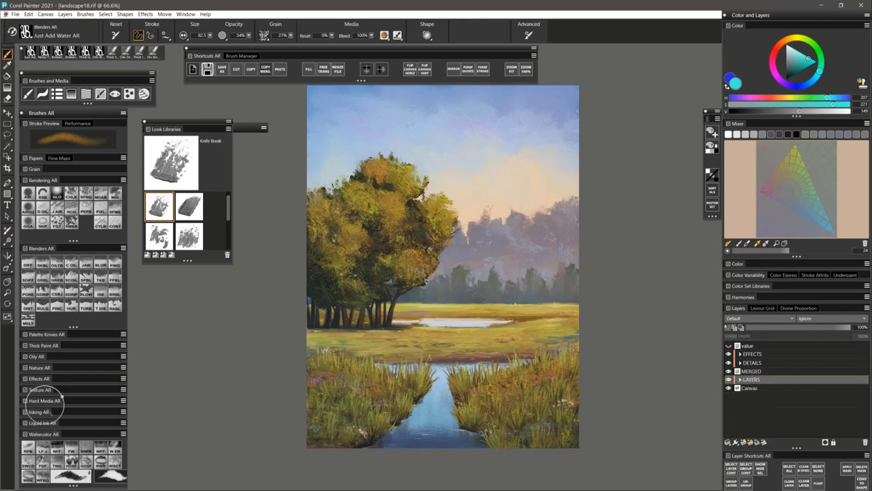
Select the MERGED layer and compare the painting with that layer hidden and shown
click(752, 371)
click(729, 372)
click(729, 372)
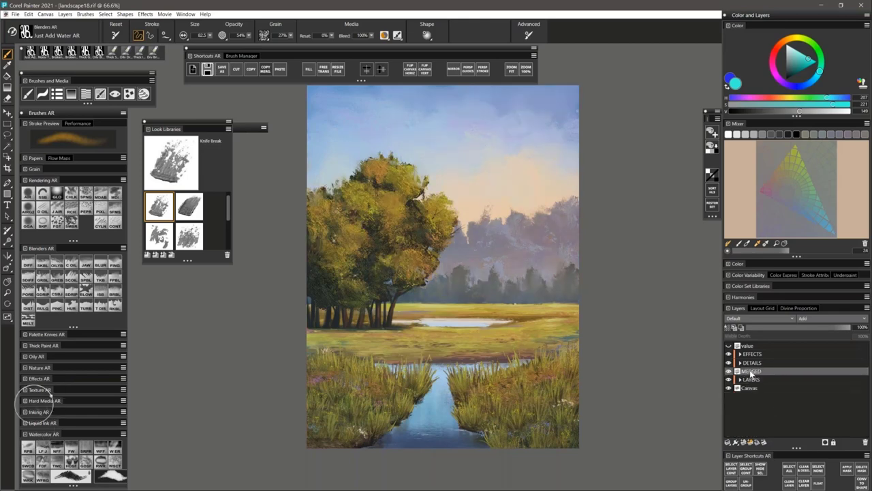
Expand the DETAILS group and compare the painting with the tree-details layer hidden and shown
click(741, 364)
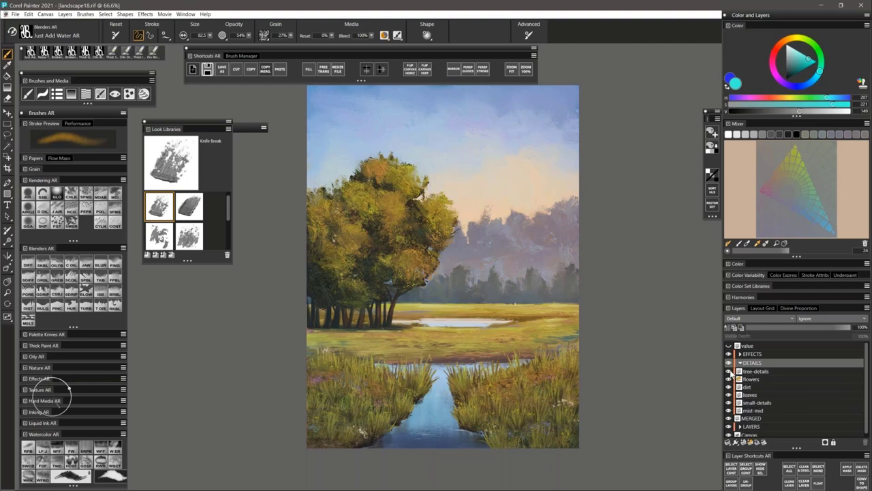
click(729, 372)
click(729, 372)
click(729, 373)
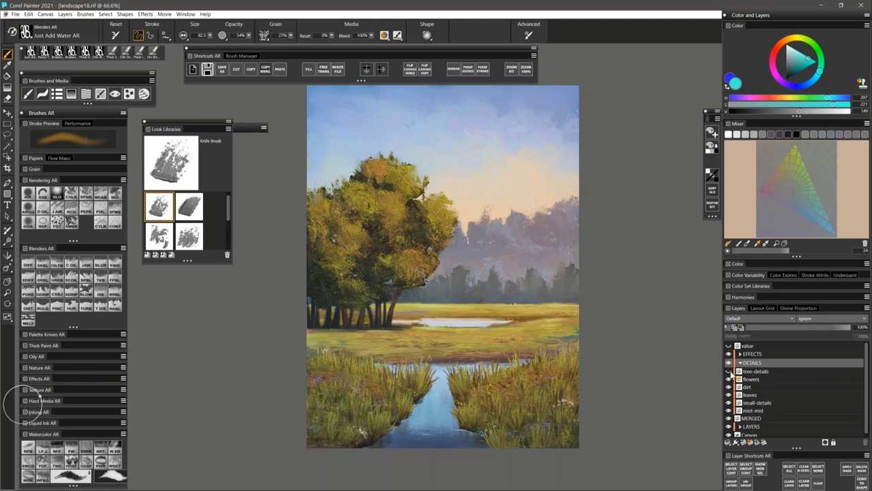
click(729, 372)
click(729, 372)
click(729, 372)
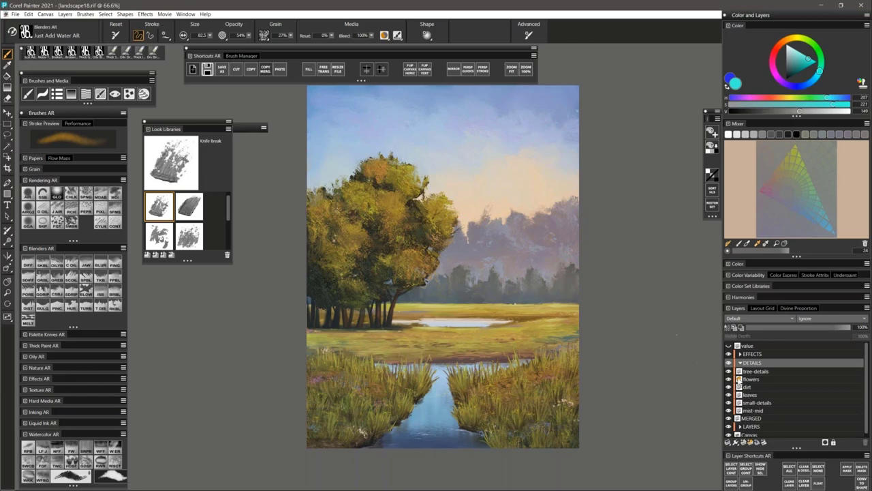
Compare the painting with the flowers layer hidden and shown, and collapse the DETAILS group
click(729, 380)
click(729, 379)
click(729, 380)
click(729, 380)
click(729, 379)
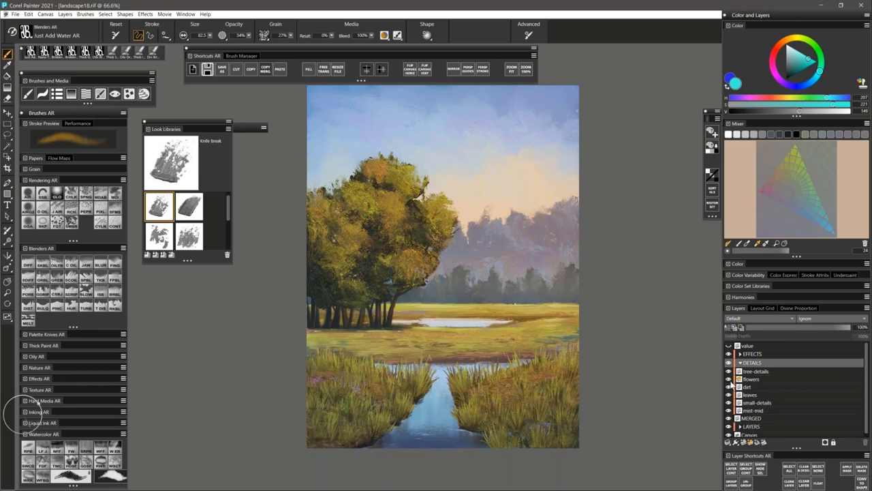
click(729, 379)
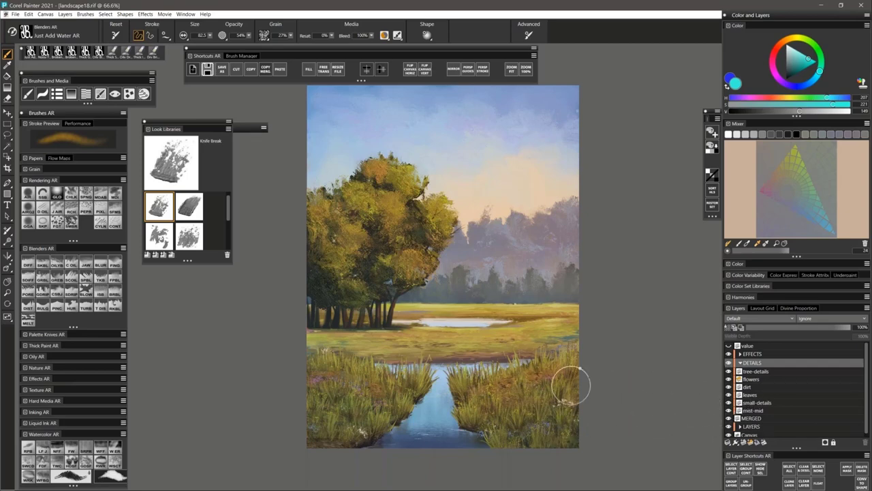
click(741, 363)
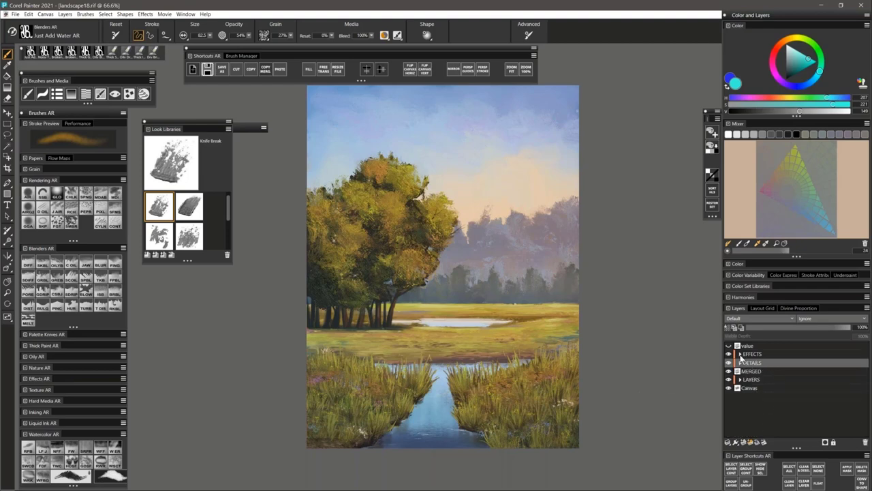
Expand the EFFECTS group and compare the painting with the vignette layer hidden and shown
click(742, 355)
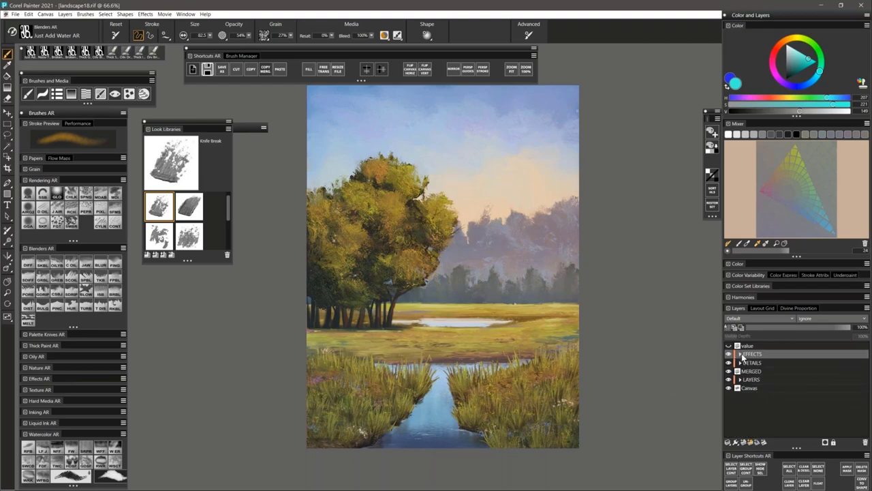
click(741, 354)
click(729, 371)
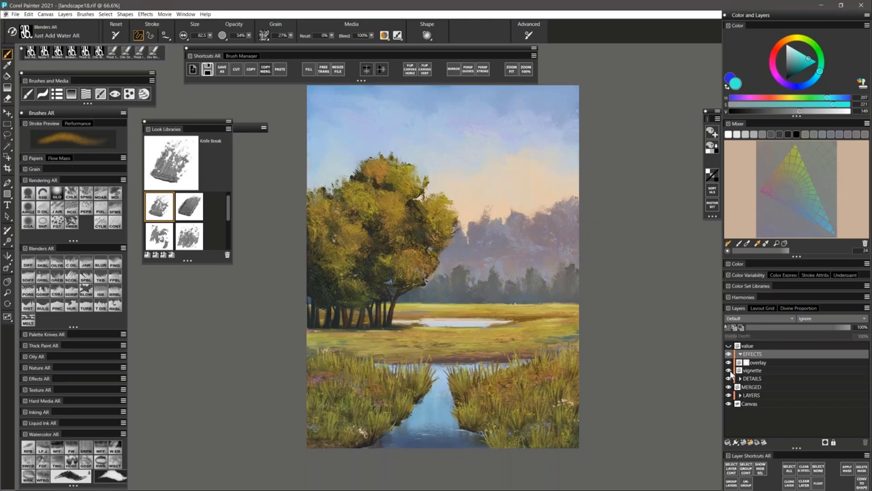
click(729, 371)
click(729, 371)
click(730, 370)
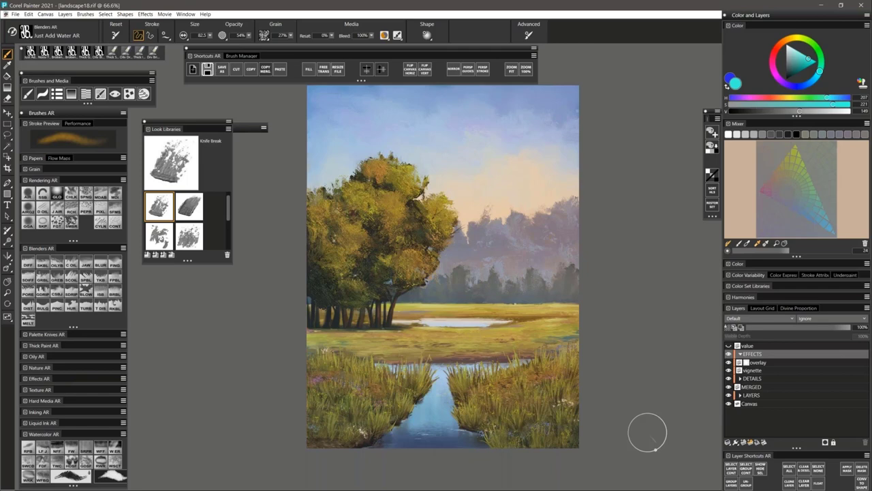
Blend parts of the large tree's crown and the meadow on the MERGED layer using the Oily Blender AR brush
click(767, 395)
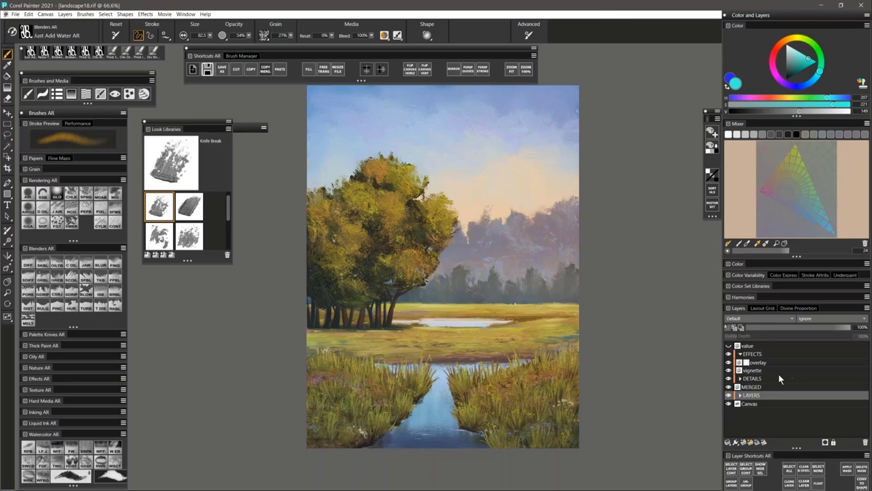
click(751, 387)
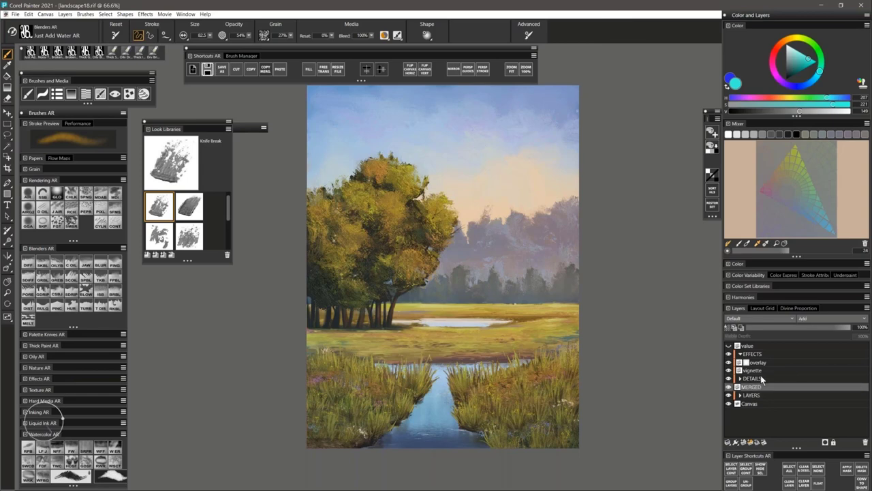
click(102, 256)
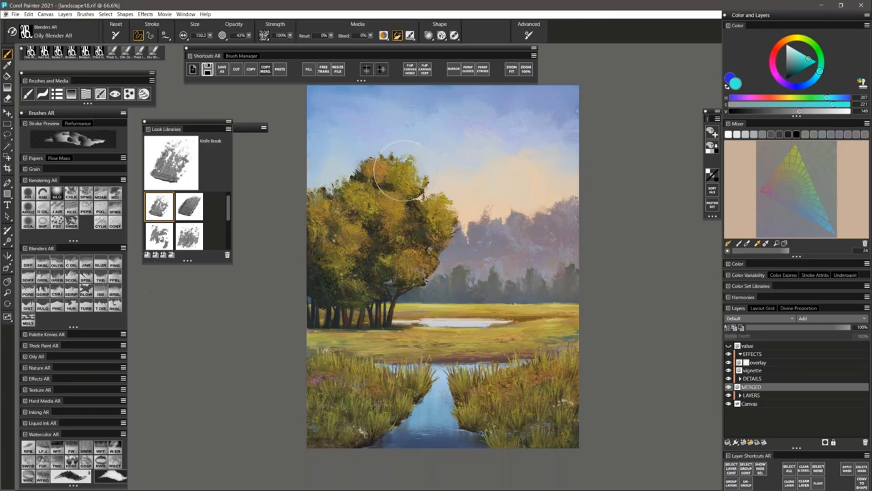
mouse_move(402, 171)
mouse_down()
mouse_move(371, 156)
mouse_move(409, 155)
mouse_move(407, 170)
mouse_move(386, 150)
mouse_move(376, 159)
mouse_move(385, 167)
mouse_up()
mouse_move(441, 205)
mouse_down()
mouse_move(474, 242)
mouse_move(421, 232)
mouse_move(326, 184)
mouse_move(323, 201)
mouse_move(324, 184)
mouse_move(315, 188)
mouse_move(317, 197)
mouse_move(340, 193)
mouse_move(544, 318)
mouse_move(567, 343)
mouse_move(419, 243)
mouse_move(365, 186)
mouse_move(359, 190)
mouse_move(422, 211)
mouse_up()
drag(522, 330, 538, 330)
mouse_move(395, 191)
mouse_down()
mouse_move(358, 172)
mouse_move(363, 165)
mouse_move(382, 176)
mouse_up()
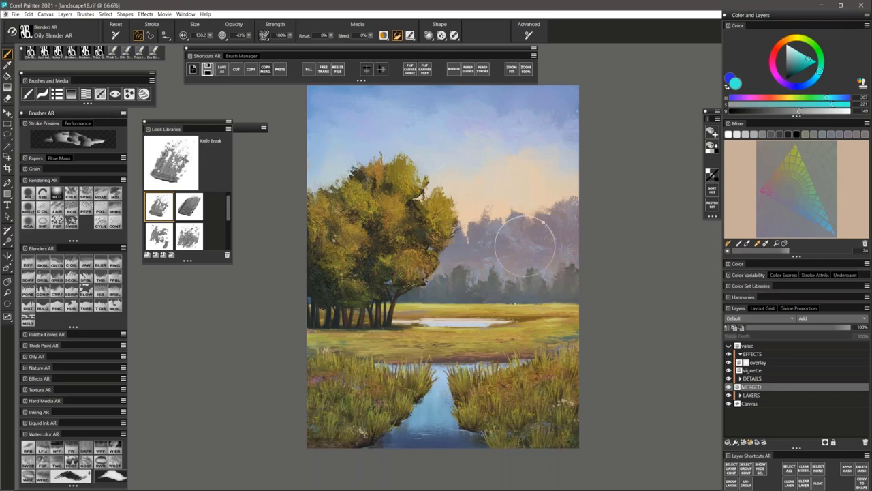
drag(559, 339, 561, 343)
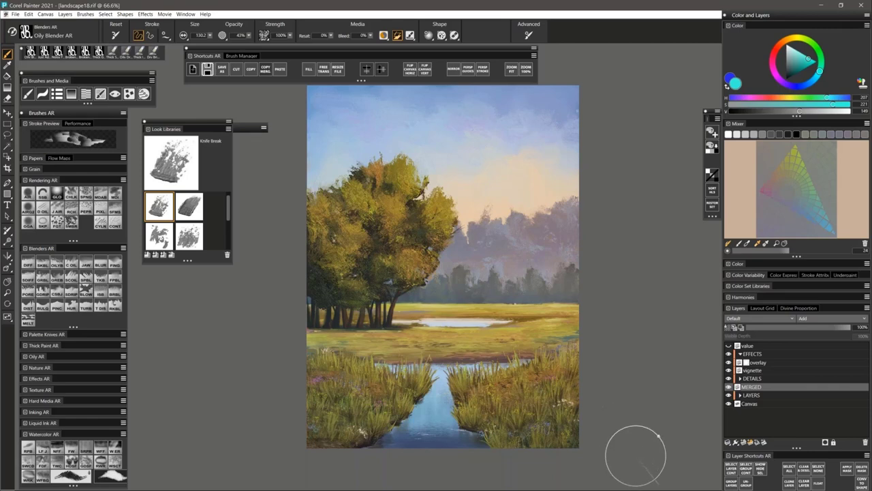
Select the value layer and expand the Color Variability settings
click(758, 396)
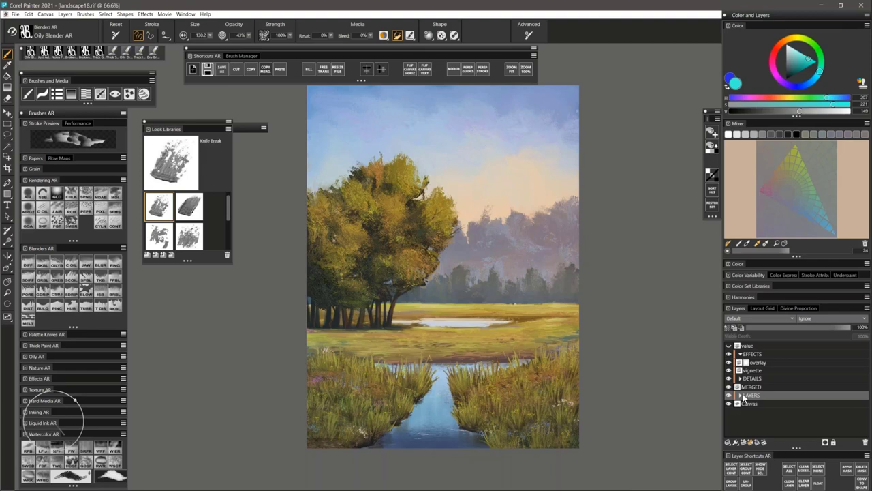
click(759, 345)
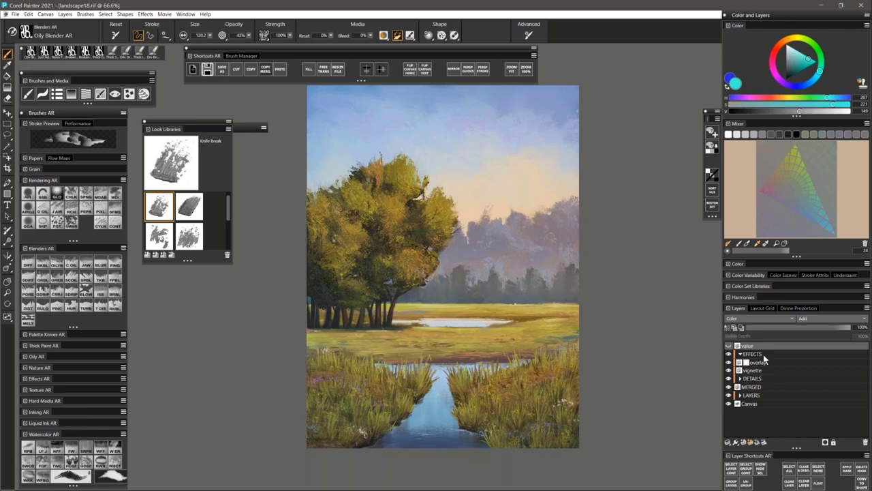
click(755, 274)
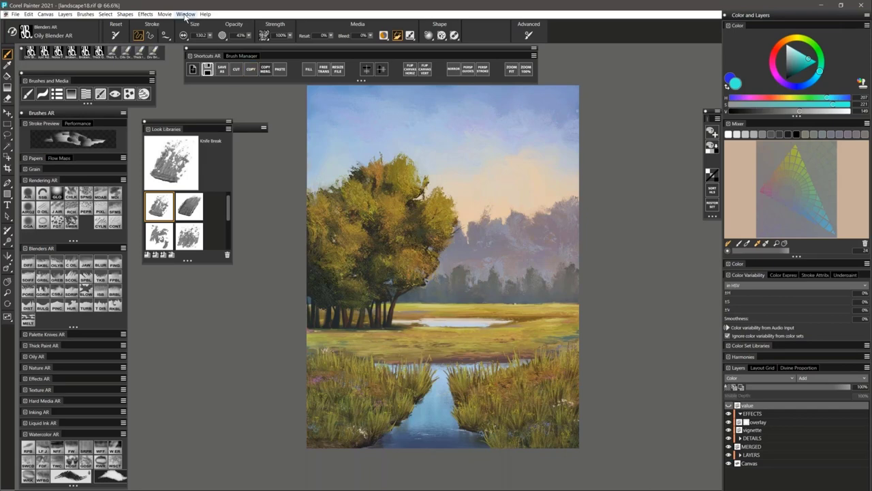
Look through the available brush control palettes, including the Brush Shape and Brush Media options
click(187, 14)
click(186, 14)
click(187, 14)
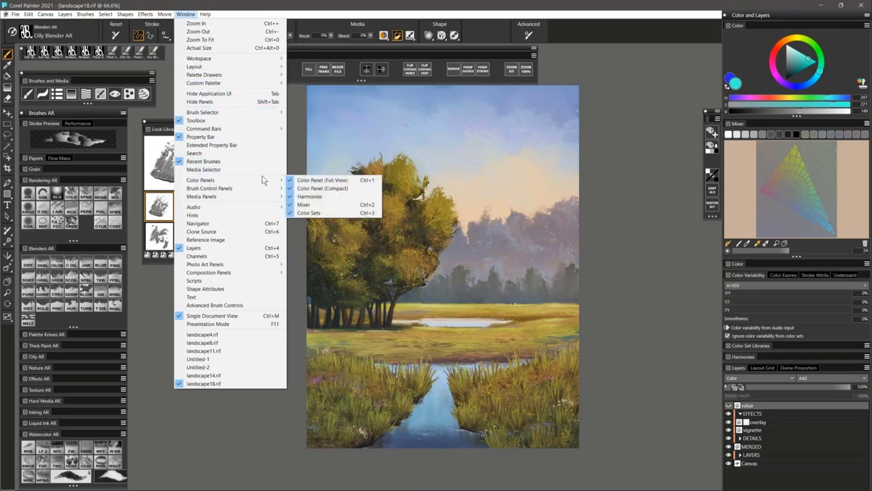
mouse_move(274, 191)
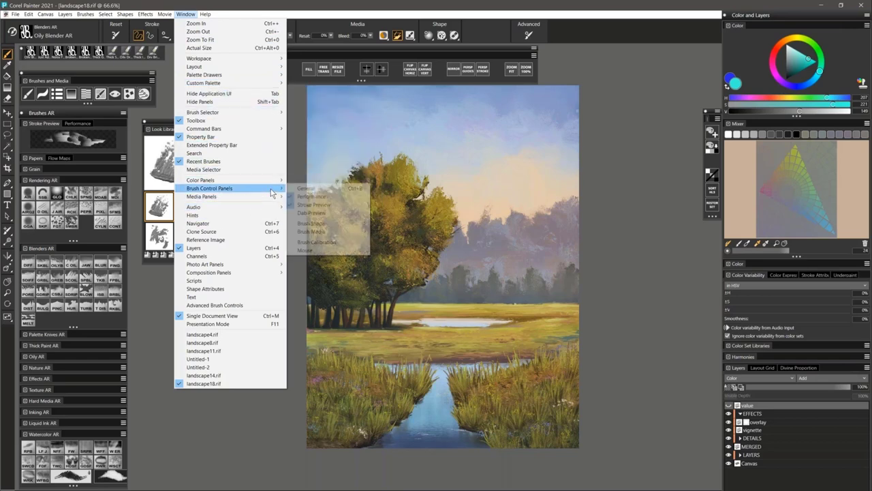
mouse_move(337, 232)
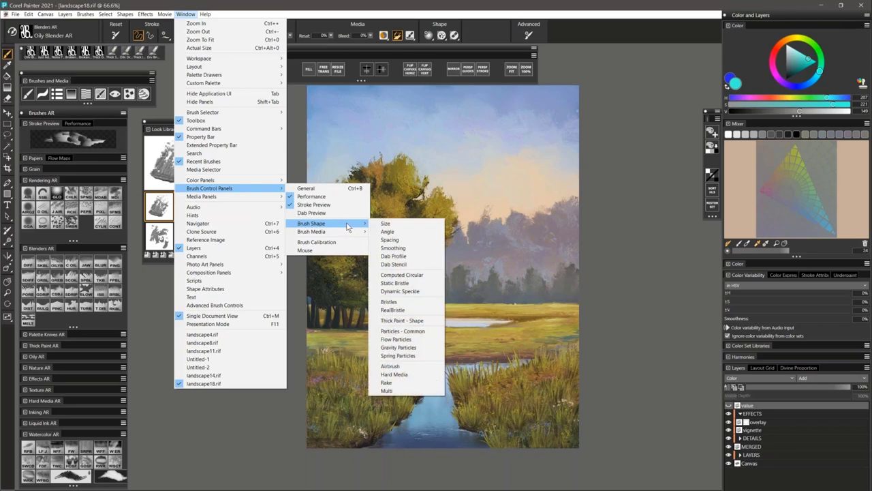
mouse_move(346, 236)
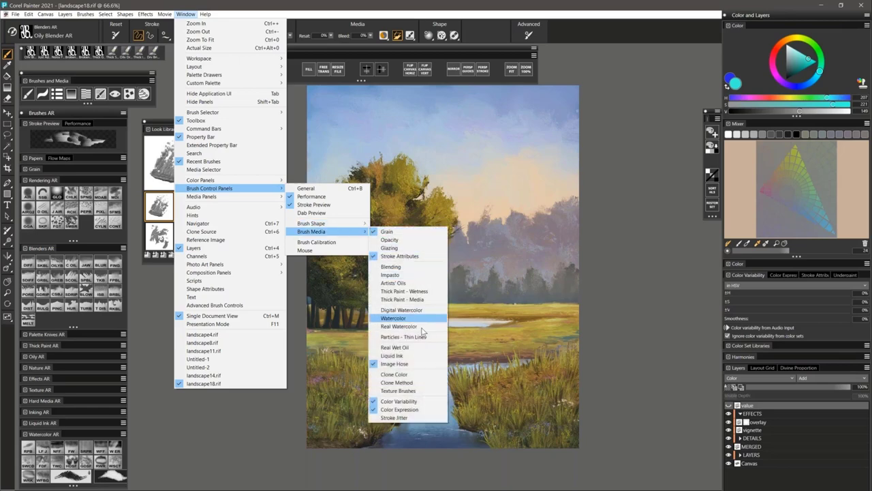
click(744, 276)
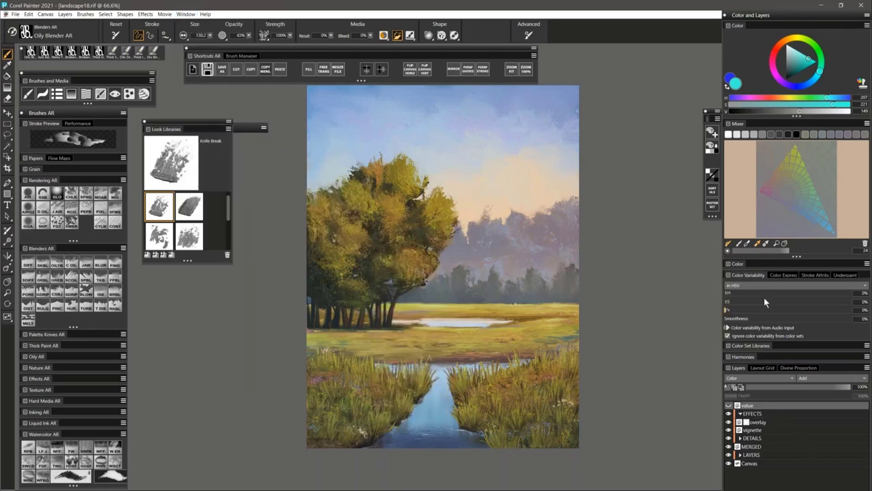
Collapse the Mixer and add a new layer above the value layer
click(739, 123)
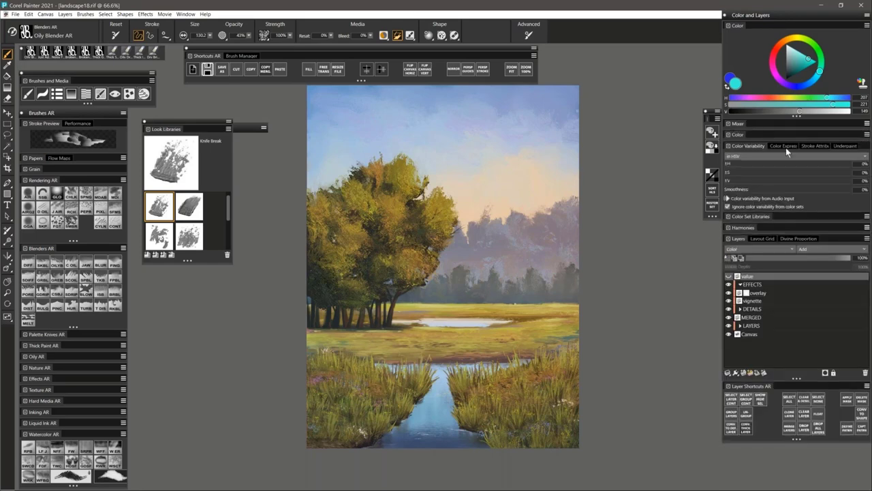
click(745, 374)
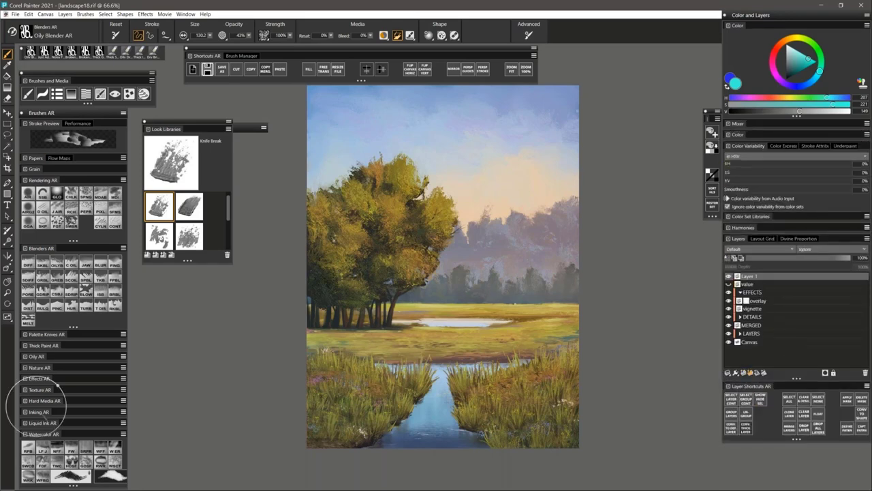
Replace the new layer with a Thick Paint layer and choose the Broken Paint brush from the Thick Paint AR palette
click(865, 374)
click(750, 372)
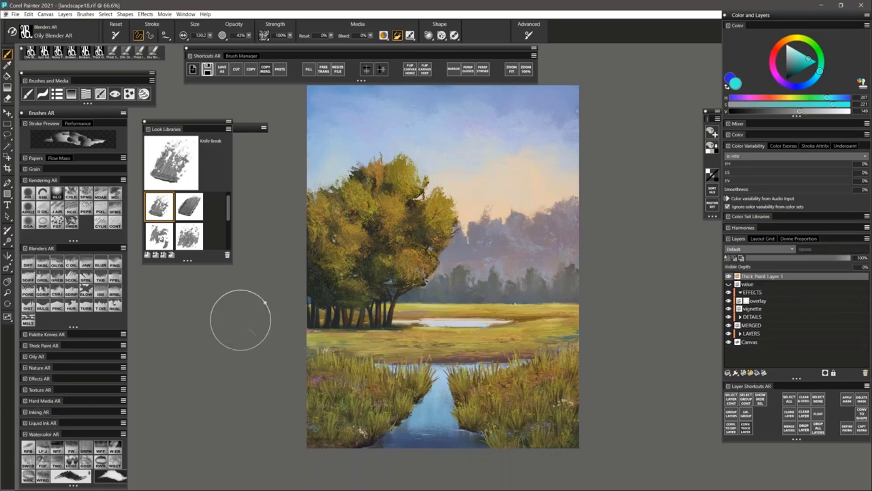
click(40, 345)
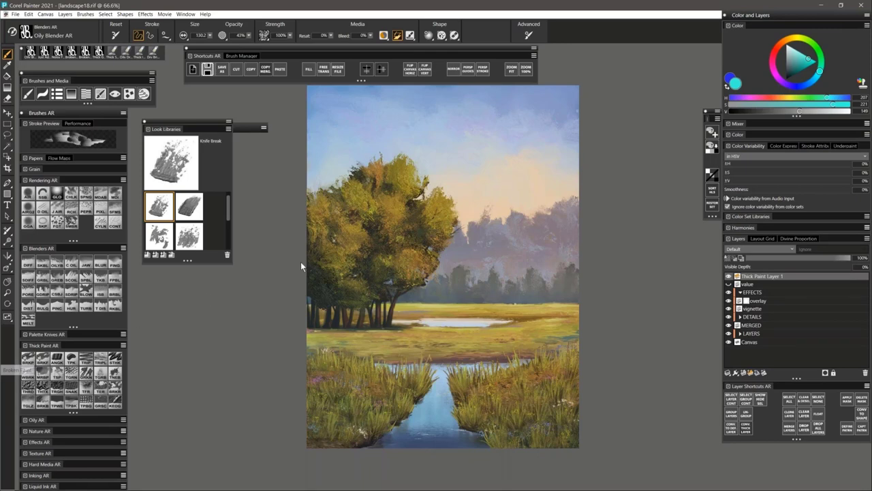
click(28, 358)
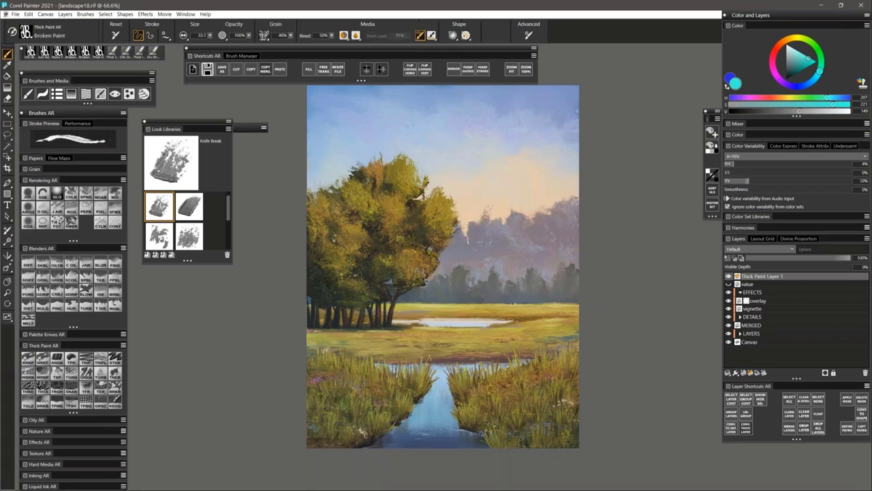
Undo a bright cyan test stroke in the sky, mute the color, and paint a darker teal stroke there
drag(482, 119, 479, 238)
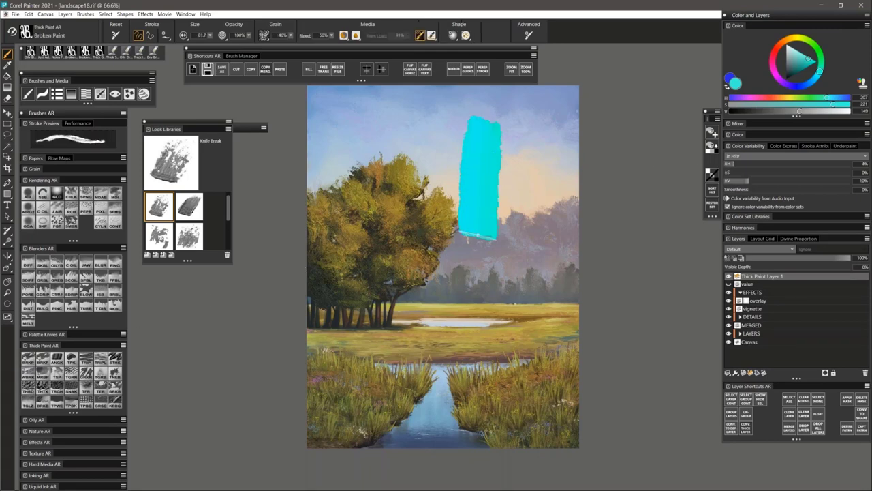
key(ctrl+z)
click(798, 64)
mouse_move(507, 143)
mouse_down()
mouse_move(481, 231)
mouse_move(483, 286)
mouse_up()
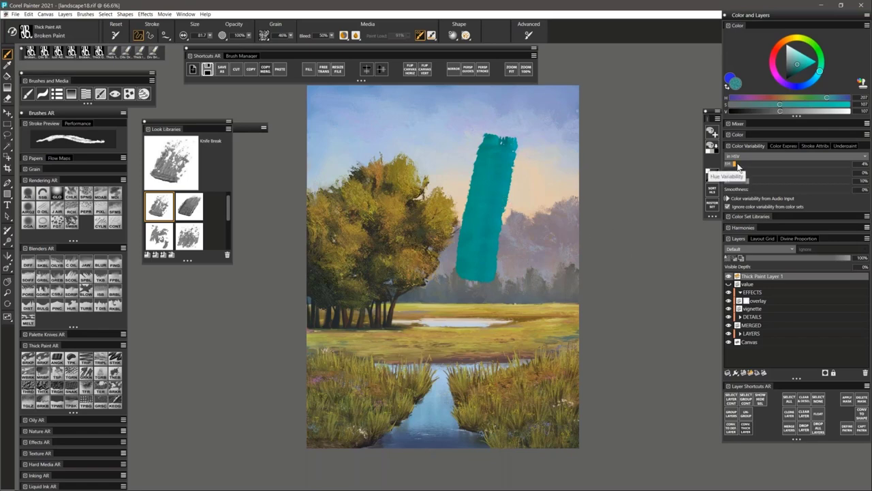
Change the color to a muted blue with hue 245 and paint broad test strokes over the sky, distant trees and meadow
click(821, 69)
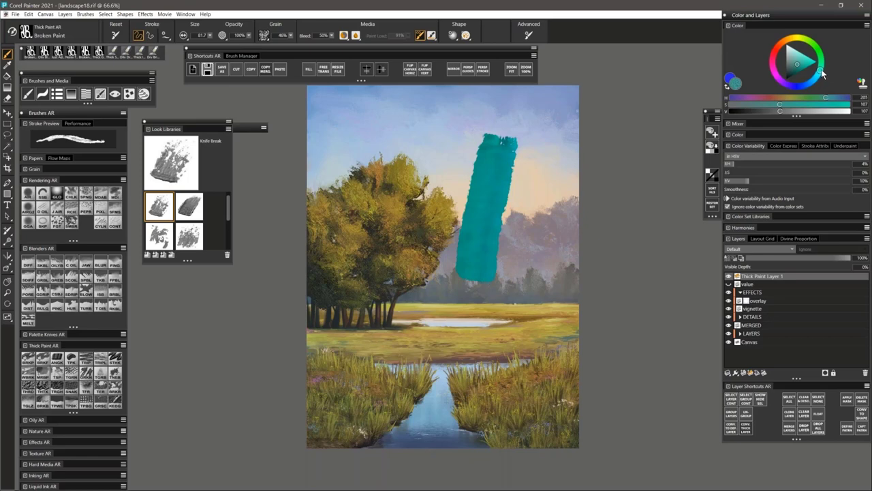
mouse_move(821, 71)
mouse_down()
mouse_move(794, 89)
mouse_move(818, 102)
mouse_up()
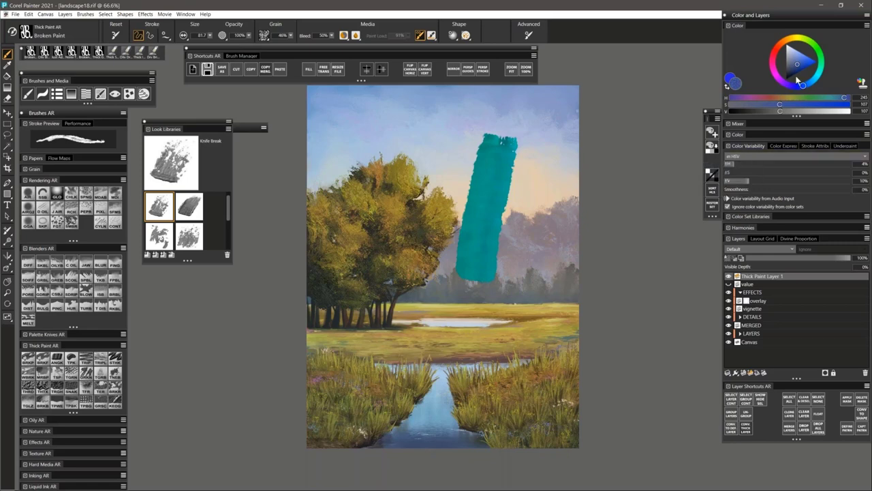
mouse_move(792, 64)
mouse_down()
mouse_move(785, 60)
mouse_move(783, 74)
mouse_move(786, 54)
mouse_move(785, 72)
mouse_move(786, 58)
mouse_move(785, 68)
mouse_move(801, 65)
mouse_move(795, 62)
mouse_up()
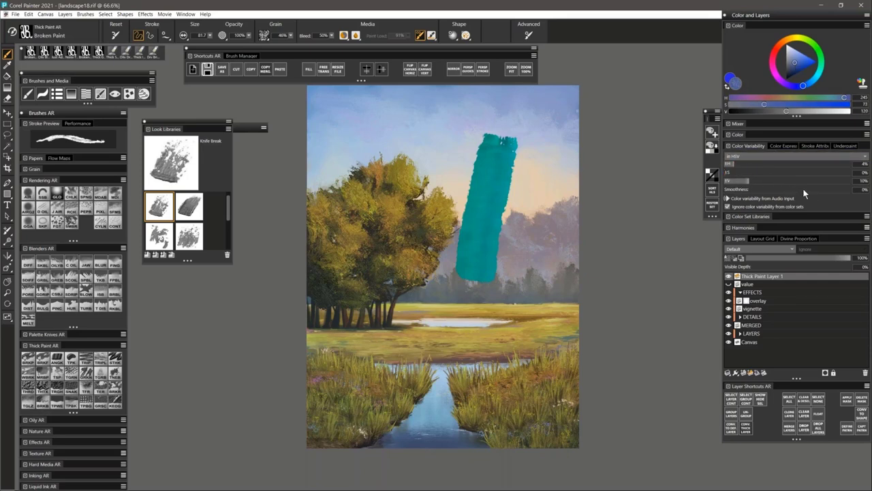
mouse_move(741, 195)
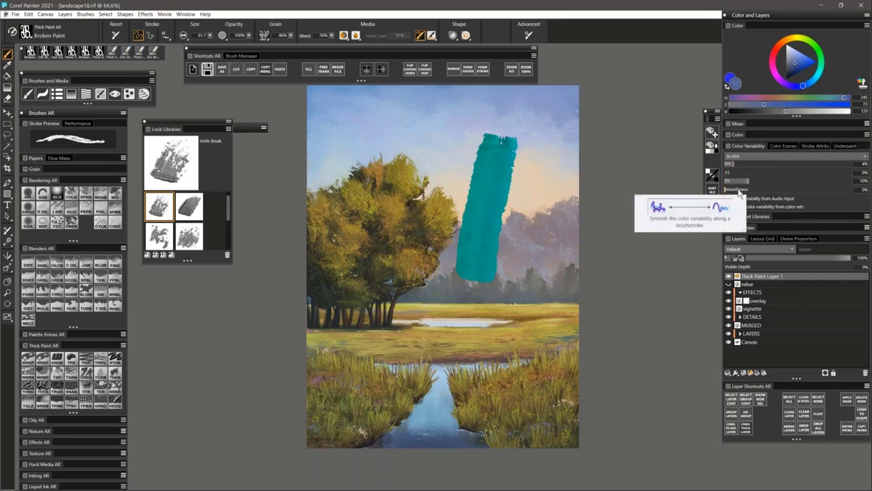
drag(546, 150, 528, 238)
click(759, 190)
mouse_move(576, 152)
mouse_down()
mouse_move(550, 261)
mouse_move(532, 257)
mouse_move(512, 300)
mouse_move(539, 278)
mouse_move(516, 320)
mouse_up()
mouse_move(547, 281)
mouse_down()
mouse_move(534, 320)
mouse_move(530, 294)
mouse_move(507, 357)
mouse_up()
drag(554, 325, 549, 358)
mouse_move(500, 308)
mouse_down()
mouse_move(524, 339)
mouse_move(515, 376)
mouse_move(487, 297)
mouse_move(460, 357)
mouse_move(494, 285)
mouse_move(466, 312)
mouse_move(443, 307)
mouse_move(483, 338)
mouse_move(492, 370)
mouse_up()
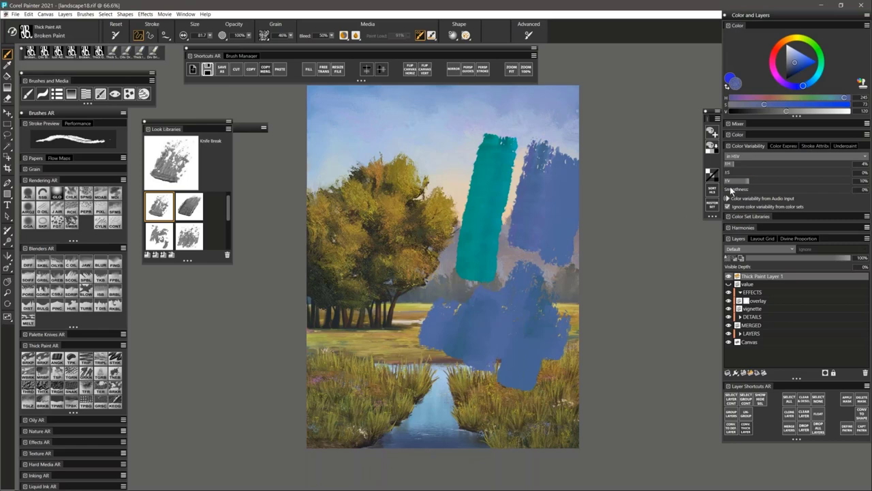
Reset the Broken Paint brush, paint diagonal blue strokes across the upper sky, and clear everything from the thick paint layer
click(116, 36)
mouse_move(477, 111)
mouse_down()
mouse_move(433, 165)
mouse_move(424, 152)
mouse_move(444, 170)
mouse_up()
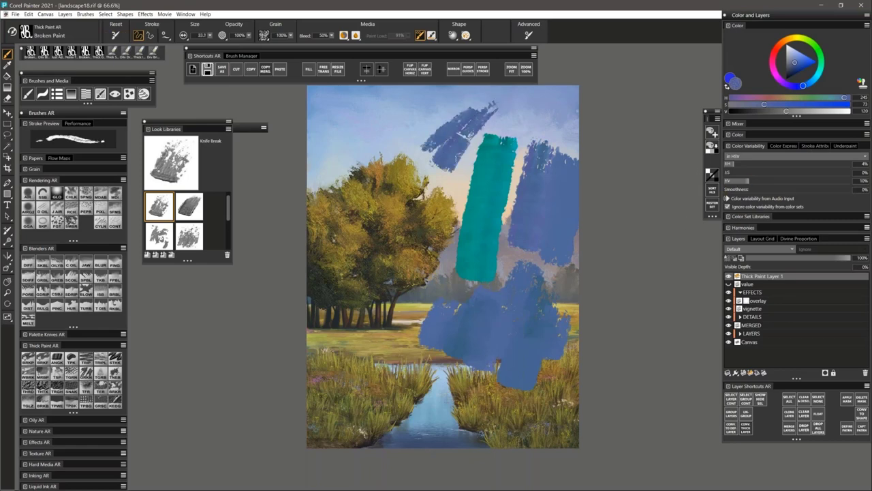
drag(493, 94, 407, 149)
drag(511, 101, 483, 135)
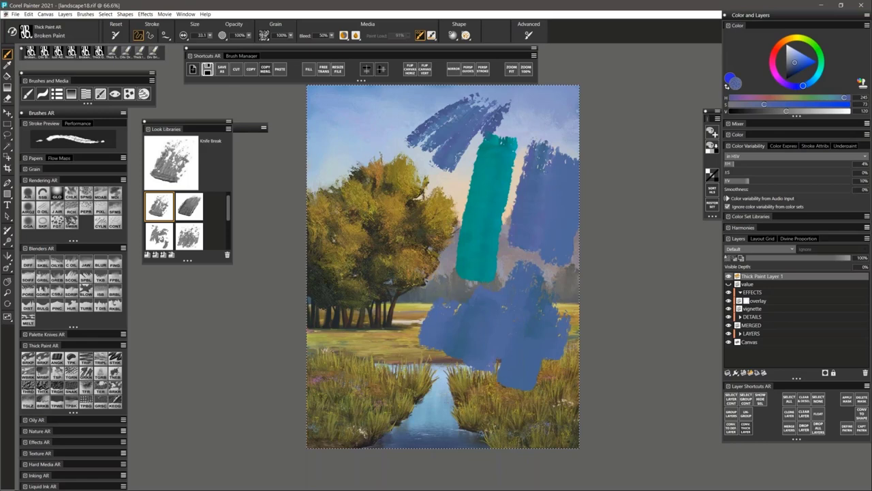
key(Delete)
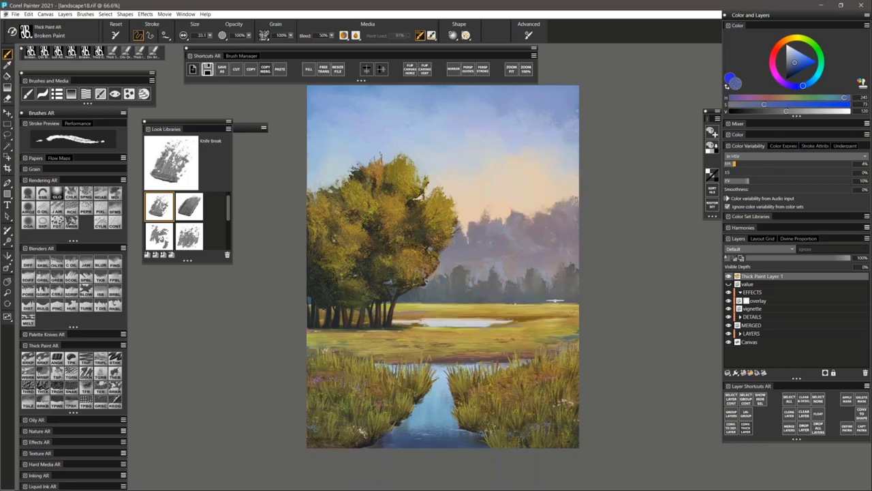
Expand the Mixer and place black and white paint side by side on its empty mixing area
click(744, 124)
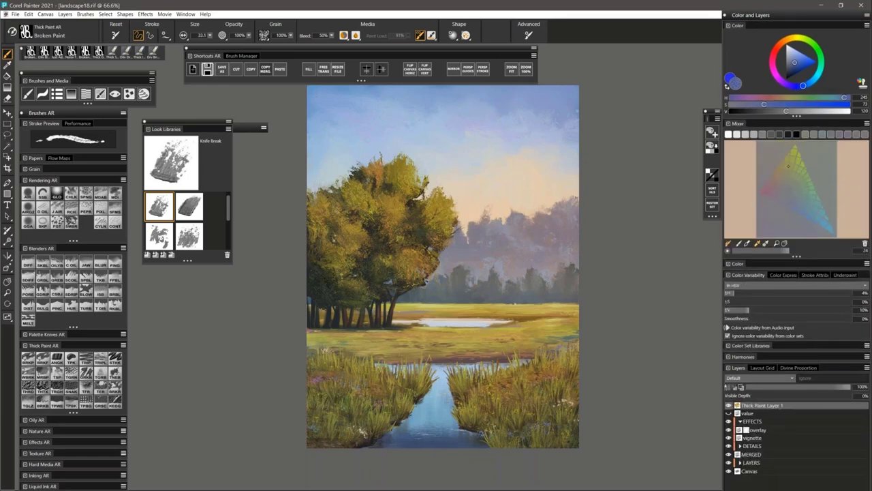
click(797, 137)
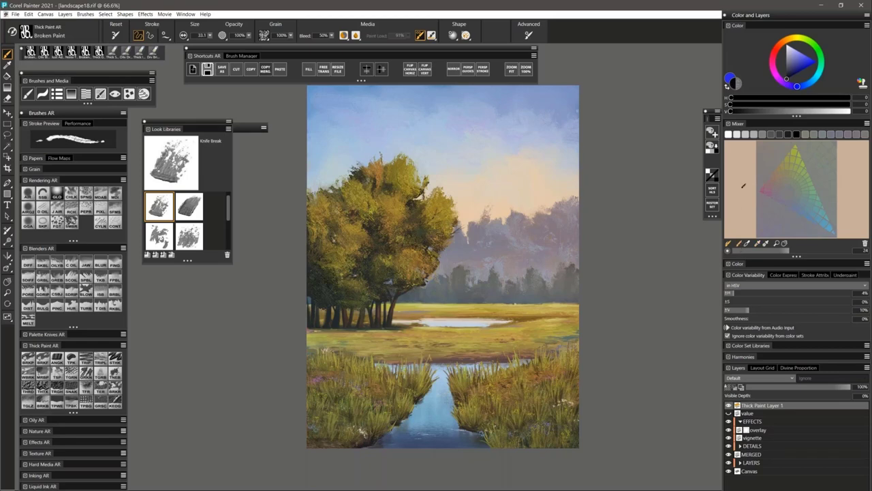
click(727, 243)
mouse_move(734, 166)
mouse_down()
mouse_move(744, 183)
mouse_move(742, 164)
mouse_move(738, 179)
mouse_up()
click(729, 135)
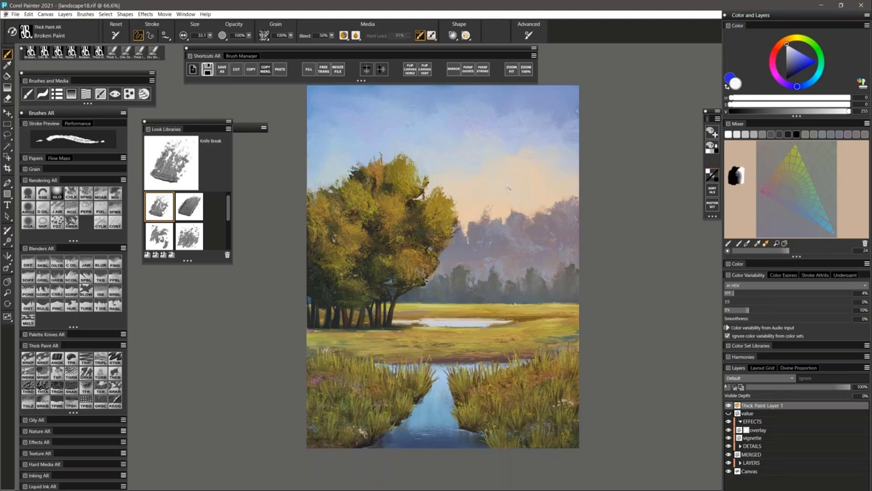
Paint blended black-and-white strokes in the sky, first with a narrow brush and again with a larger one
drag(511, 164, 485, 224)
mouse_move(530, 178)
mouse_down()
mouse_move(504, 233)
mouse_move(520, 259)
mouse_up()
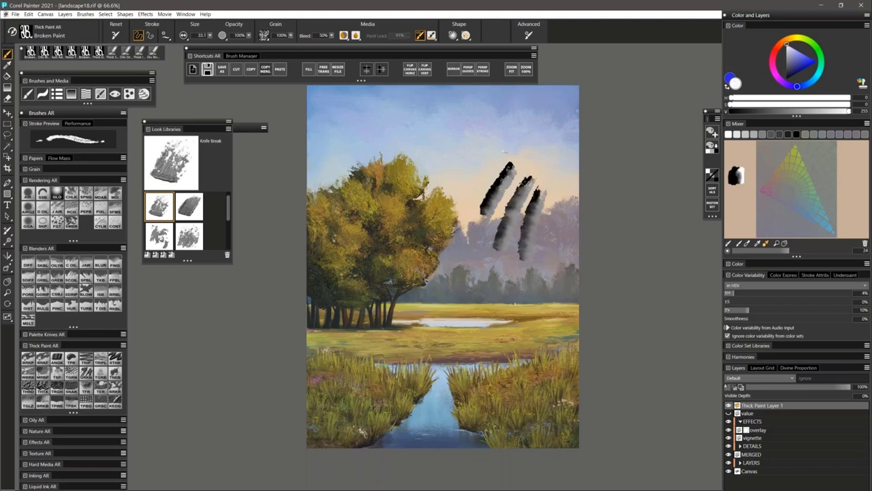
key(bracketright)
key(bracketright)
key(bracketright)
mouse_move(467, 132)
mouse_down()
mouse_move(457, 181)
mouse_move(472, 148)
mouse_up()
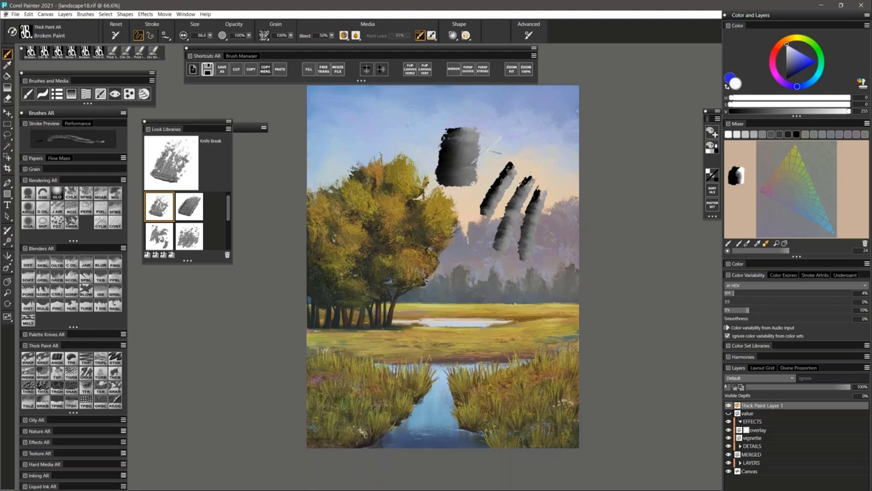
mouse_move(520, 131)
mouse_down()
mouse_move(497, 179)
mouse_move(510, 189)
mouse_up()
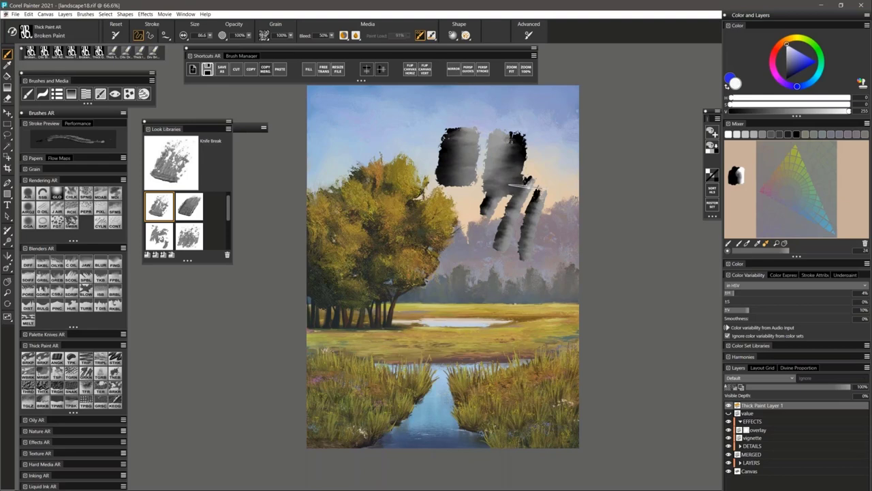
Undo all the black-and-white test strokes and reduce the brush size to 33.1
key(ctrl+z)
key(ctrl+z)
key(ctrl+z)
key(ctrl+z)
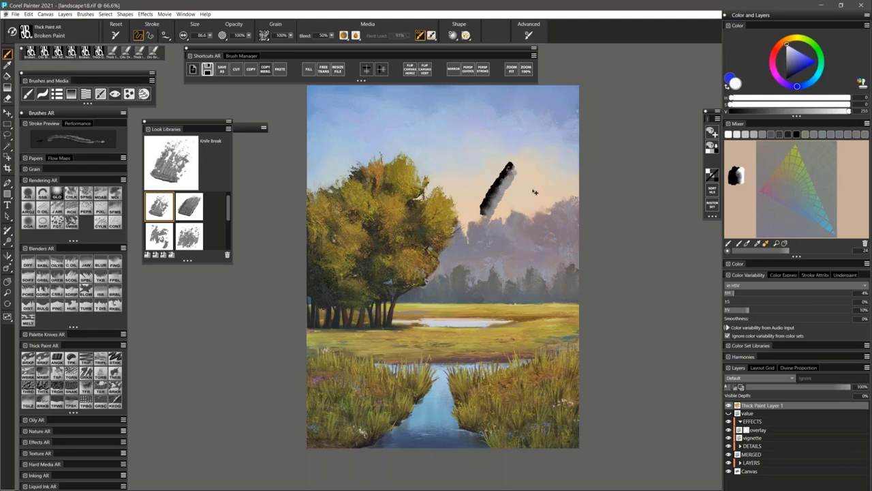
key(ctrl+z)
key(bracketleft)
key(bracketleft)
key(bracketleft)
key(bracketleft)
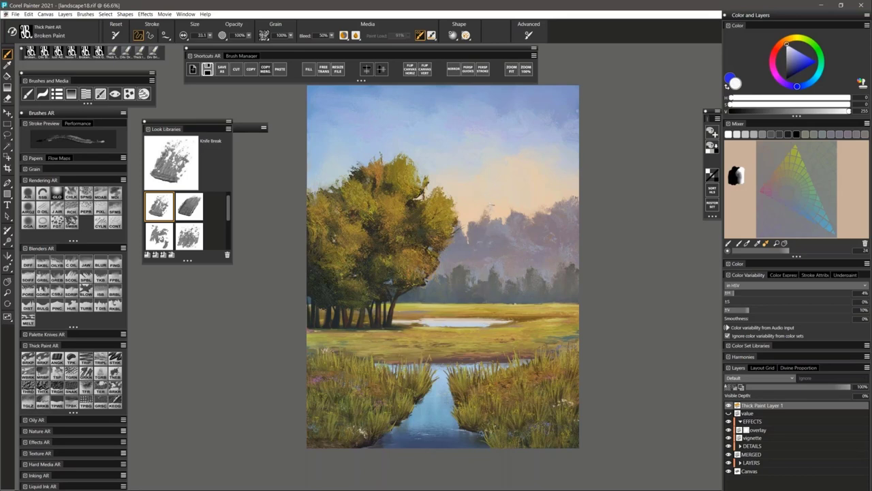
Try vertical strokes over the sky and distant trees with the smaller brush and undo them
mouse_move(485, 204)
mouse_down()
mouse_move(480, 299)
mouse_move(507, 213)
mouse_move(507, 292)
mouse_up()
drag(530, 220, 533, 293)
key(ctrl+z)
key(ctrl+z)
key(ctrl+z)
drag(473, 227, 447, 226)
Paint a patch of specks in the sky with the Thick Grain brush and select a different paper texture for it
click(72, 374)
mouse_move(487, 166)
mouse_down()
mouse_move(493, 172)
mouse_move(483, 181)
mouse_up()
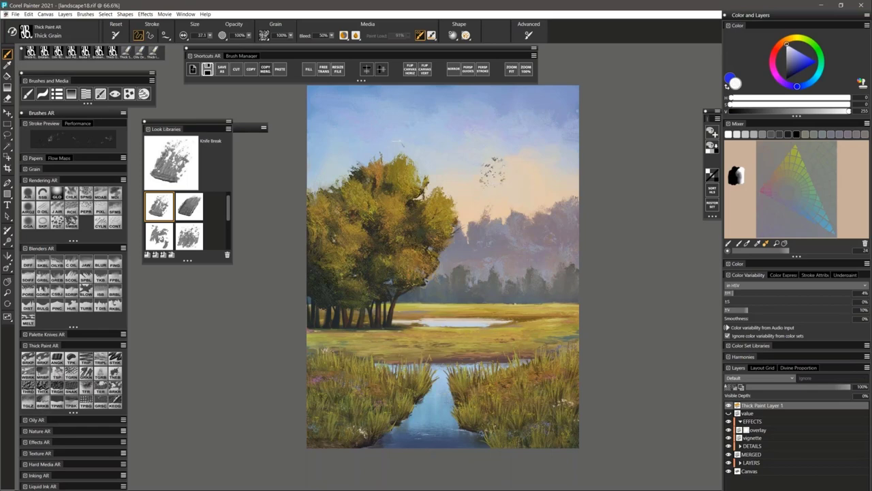
click(263, 36)
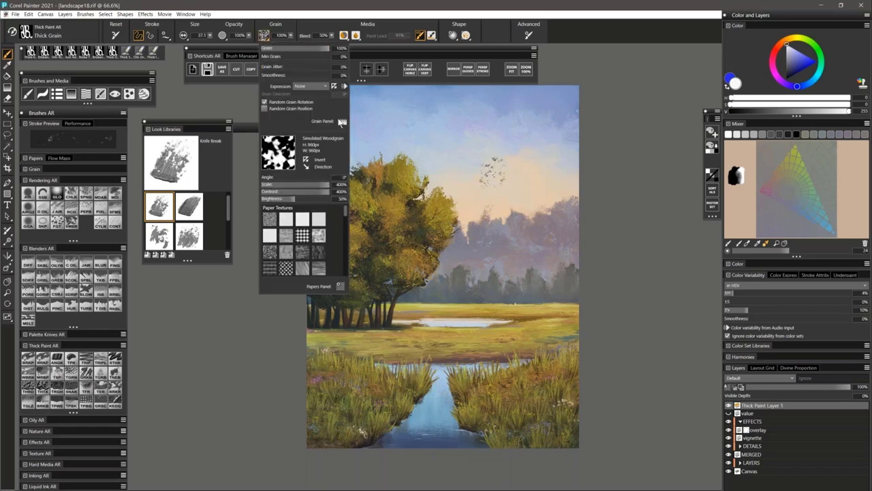
click(270, 252)
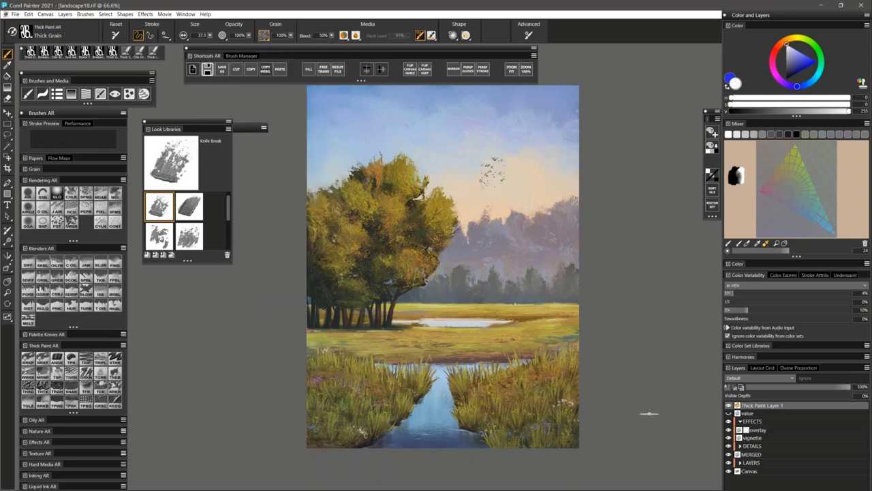
Switch back to Broken Paint, dab thick paint beside the specks in the sky, and sample a mid-gray from it
click(29, 361)
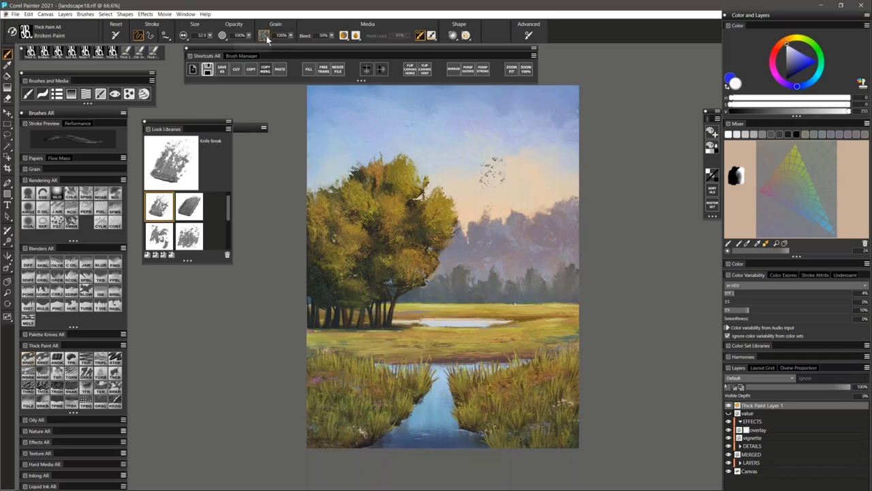
mouse_move(518, 162)
mouse_down()
mouse_move(529, 181)
mouse_move(520, 170)
mouse_move(551, 153)
mouse_up()
alt+click(520, 171)
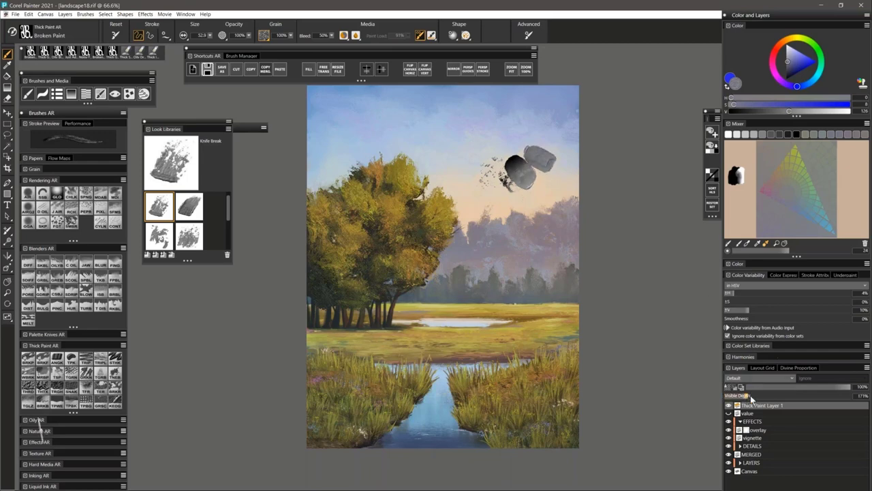
Raise the thick paint layer's Visible Depth to 241% and dab grainy gray texture around the tops of the distant trees
drag(747, 396, 755, 396)
mouse_move(528, 203)
mouse_down()
mouse_move(531, 213)
mouse_move(518, 218)
mouse_up()
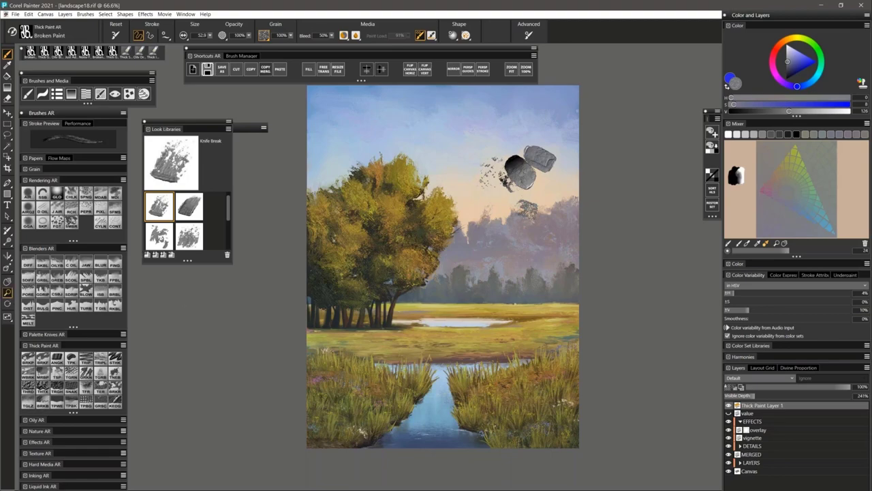
click(8, 292)
click(538, 205)
click(530, 221)
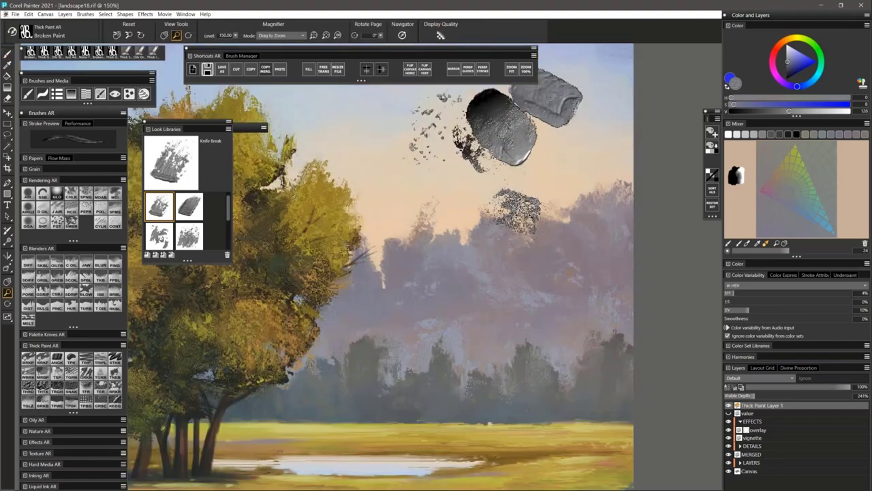
click(528, 218)
key(b)
mouse_move(480, 240)
mouse_down()
mouse_move(445, 306)
mouse_move(468, 295)
mouse_move(456, 284)
mouse_move(460, 307)
mouse_move(469, 298)
mouse_move(496, 254)
mouse_move(484, 270)
mouse_move(454, 252)
mouse_move(440, 260)
mouse_move(448, 266)
mouse_move(447, 246)
mouse_move(438, 259)
mouse_move(462, 239)
mouse_move(481, 238)
mouse_move(489, 263)
mouse_up()
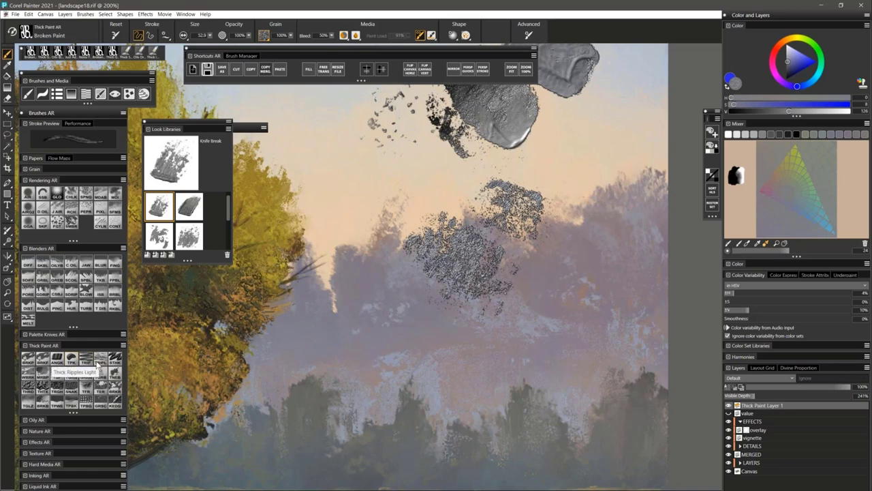
Paint long, ridged gray strokes between the large tree and the grainy patches with the Angle Knife brush
click(53, 369)
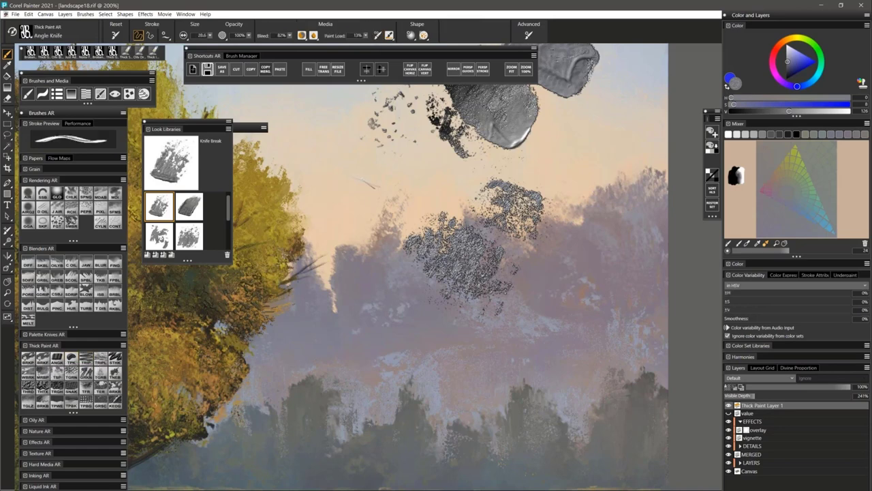
mouse_move(355, 180)
mouse_down()
mouse_move(352, 203)
mouse_move(344, 312)
mouse_move(325, 357)
mouse_move(322, 412)
mouse_up()
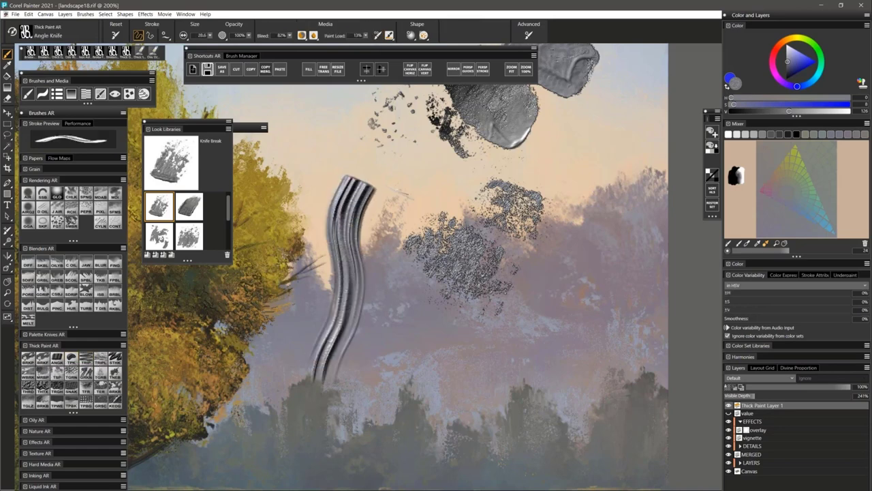
mouse_move(395, 197)
mouse_down()
mouse_move(384, 297)
mouse_move(368, 385)
mouse_up()
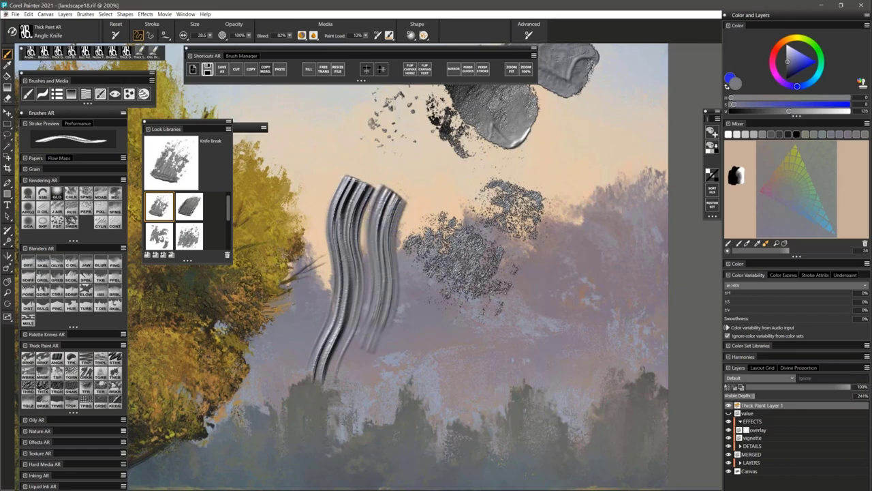
mouse_move(334, 167)
mouse_down()
mouse_move(293, 245)
mouse_move(269, 261)
mouse_up()
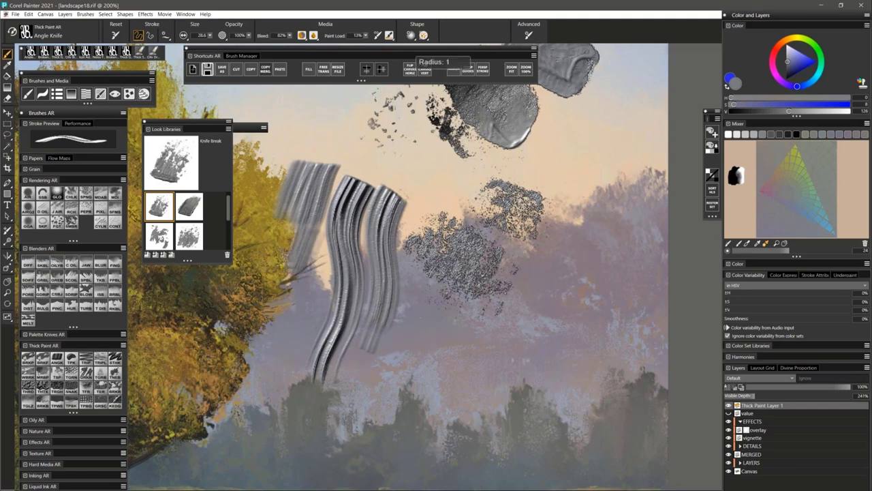
Reduce the Angle Knife size to 4.0 and scribble a small patch of fine strokes below the grainy texture
key(bracketleft)
key(bracketleft)
key(bracketleft)
key(bracketleft)
key(bracketleft)
mouse_move(424, 303)
mouse_down()
mouse_move(410, 366)
mouse_move(419, 347)
mouse_up()
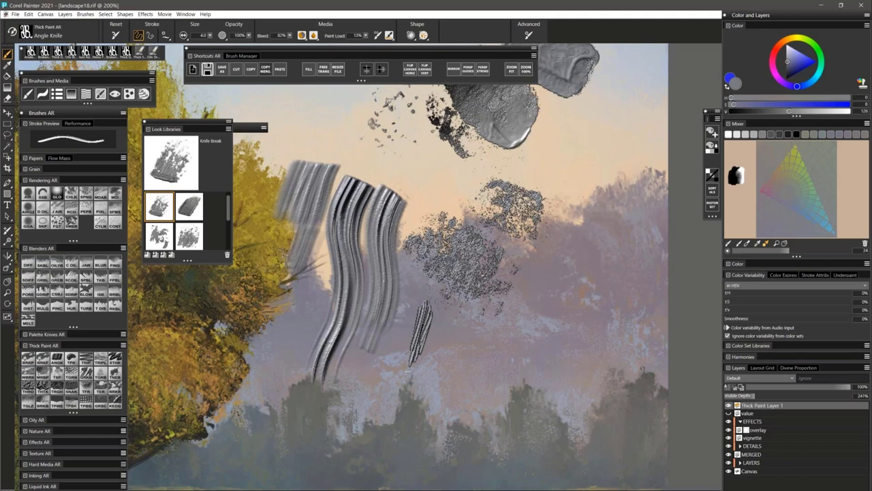
Switch to the F-X Gradient String brush and add a new default layer above the thick paint layer for it
click(27, 32)
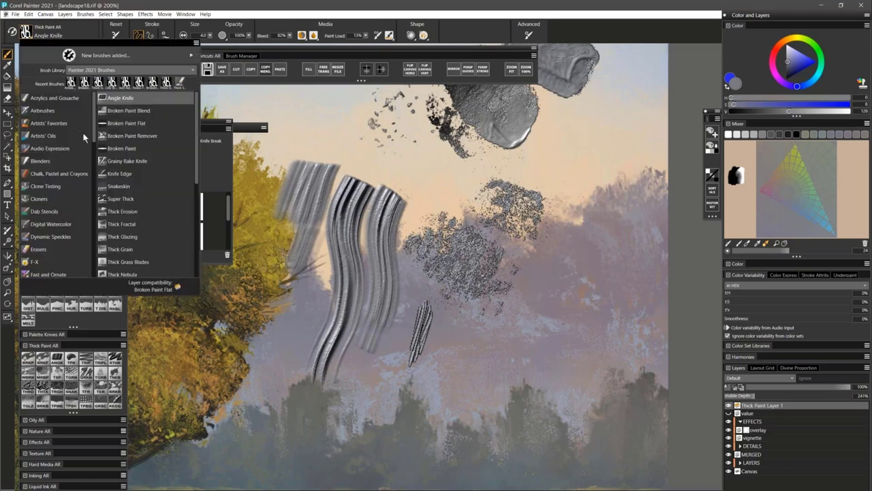
scroll(93, 127, down, 3)
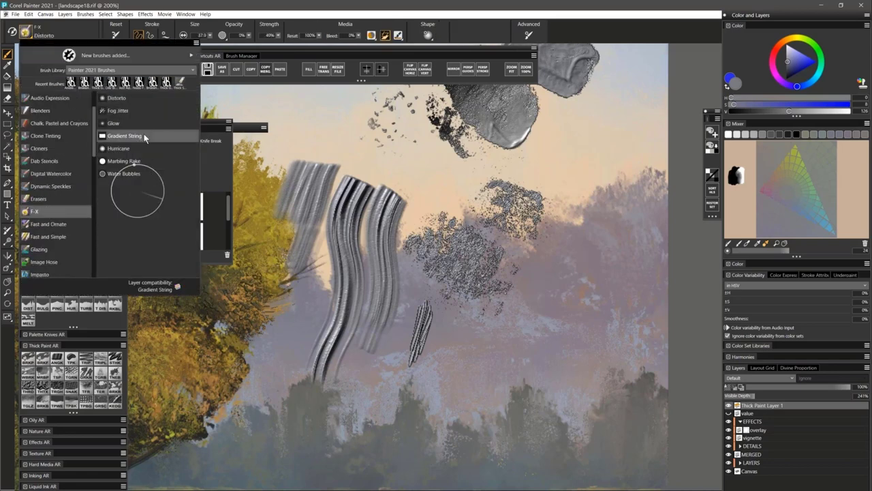
click(126, 135)
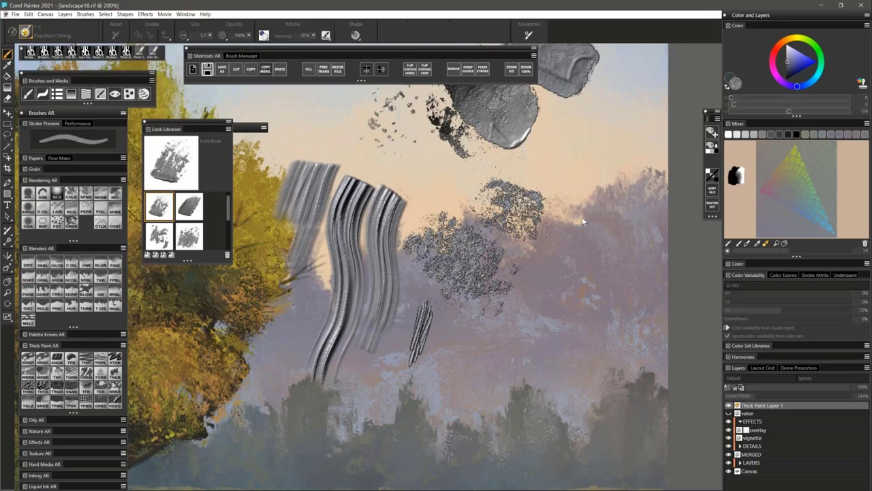
click(582, 217)
click(244, 153)
click(339, 194)
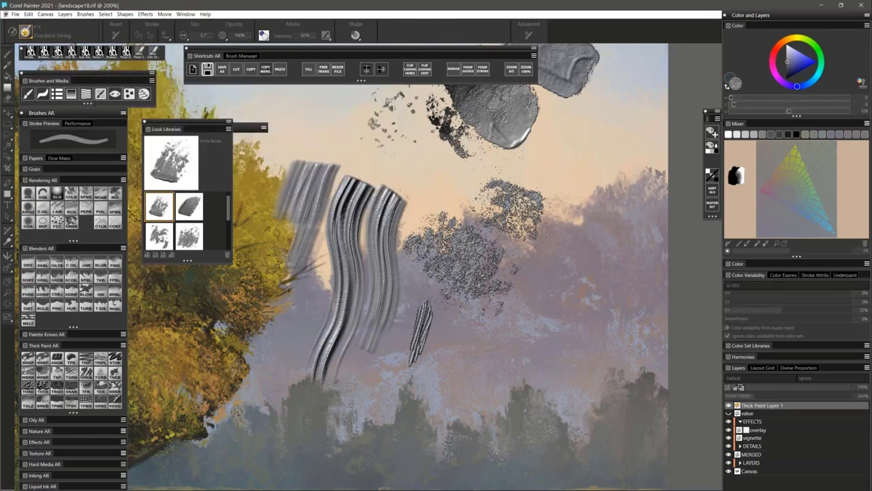
Paint several flat gray diagonal Gradient String strokes over the sky and distant hills beside the grainy patches
drag(590, 185, 552, 294)
drag(604, 183, 586, 229)
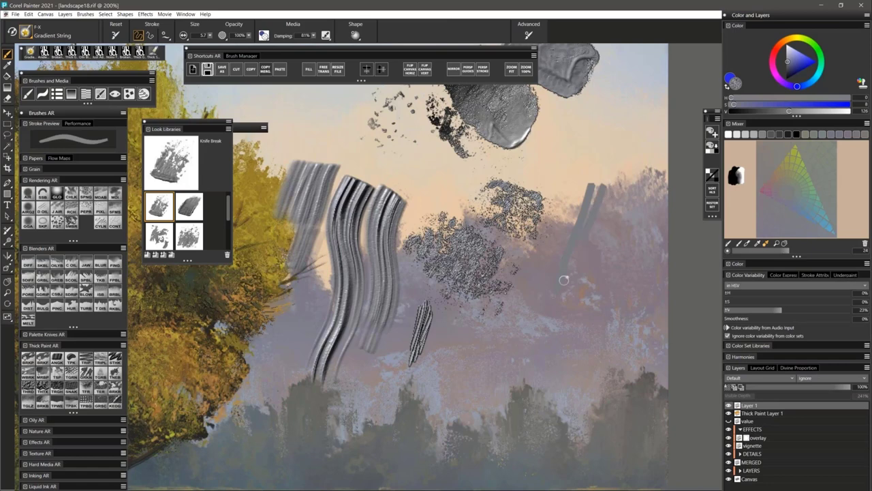
drag(564, 281, 592, 168)
drag(594, 132, 557, 228)
drag(579, 158, 562, 205)
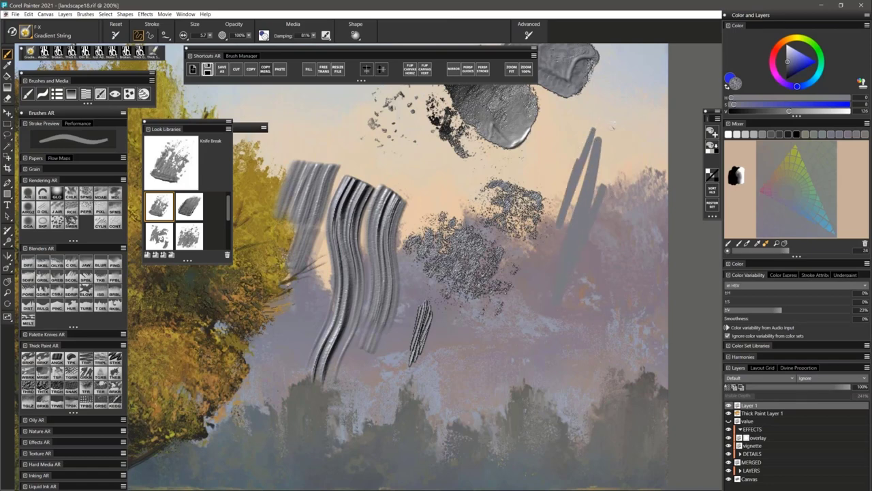
drag(613, 127, 587, 199)
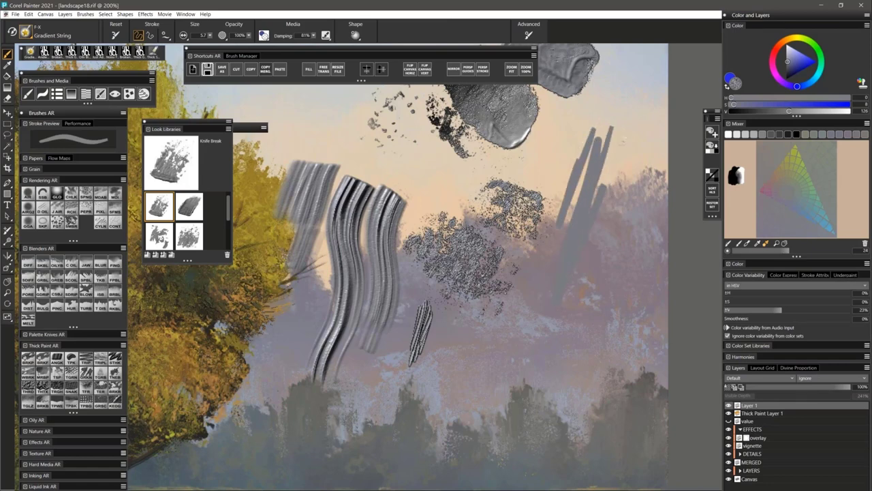
Choose the dark-to-cream gradient and paint rounded strokes beside the flat gray ones and two curved strokes above the distant trees
click(264, 35)
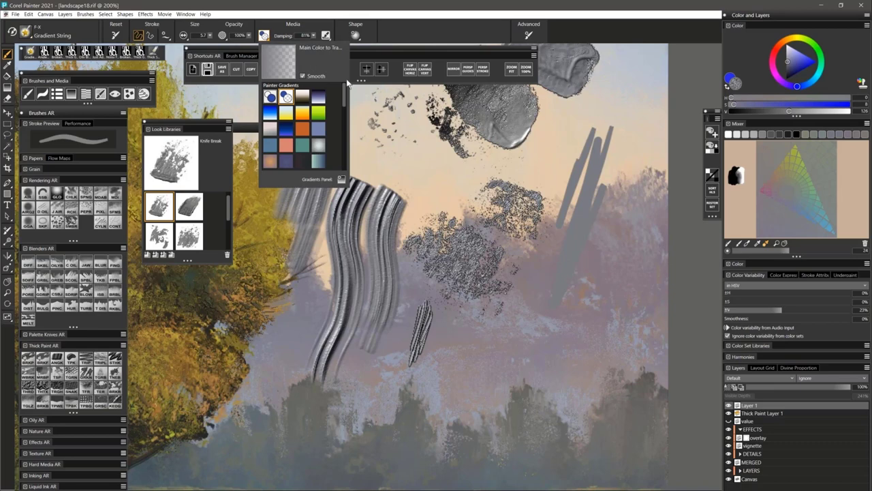
click(302, 96)
drag(627, 120, 601, 257)
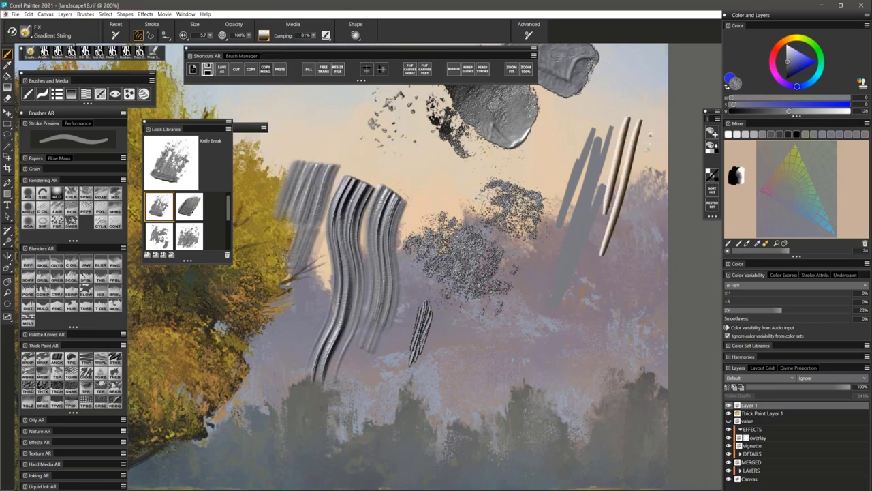
drag(651, 135, 606, 263)
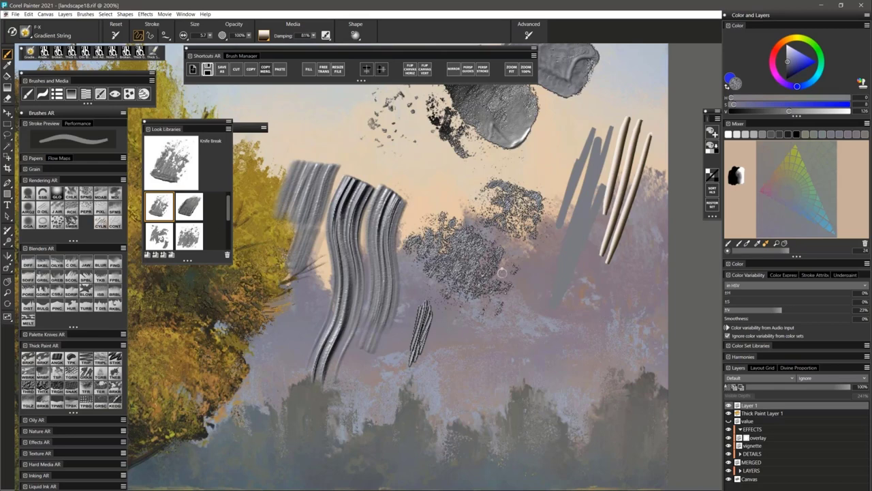
drag(469, 399, 549, 304)
mouse_move(472, 396)
mouse_down()
mouse_move(538, 355)
mouse_move(569, 302)
mouse_up()
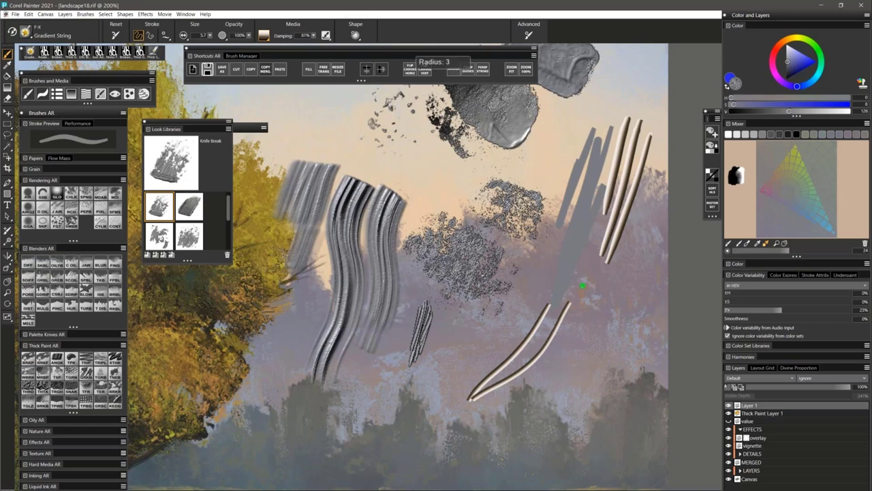
Reduce the Gradient String size to 3.0 and paint several thin wavy strokes beside the curved ones
key(bracketleft)
key(bracketleft)
key(bracketleft)
drag(574, 347, 557, 375)
drag(605, 283, 561, 385)
mouse_move(614, 298)
mouse_down()
mouse_move(580, 371)
mouse_move(604, 342)
mouse_move(591, 372)
mouse_up()
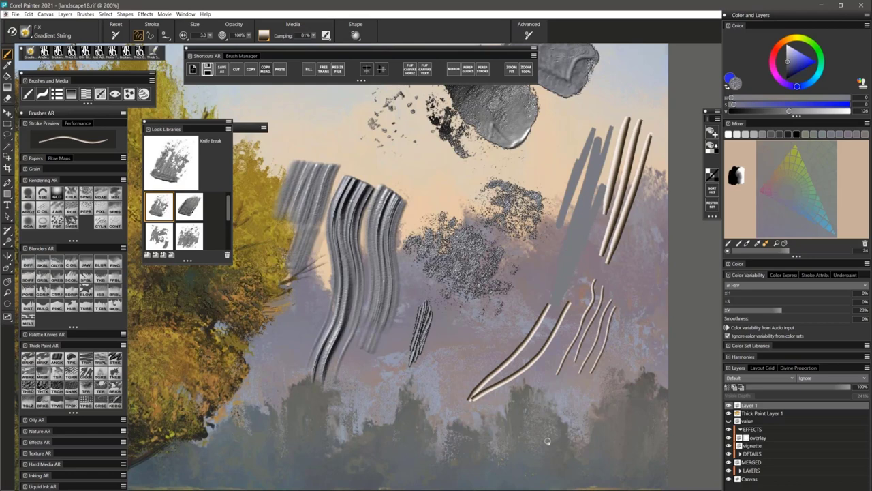
Zoom out to the whole painting and revert the file to its last saved version
key(m)
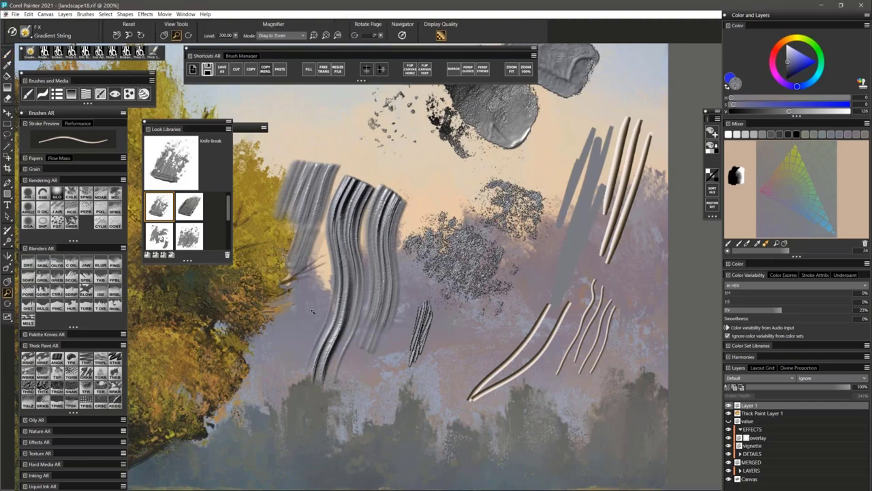
mouse_move(439, 348)
mouse_down()
mouse_move(422, 366)
mouse_move(502, 347)
mouse_move(459, 328)
mouse_move(443, 340)
mouse_up()
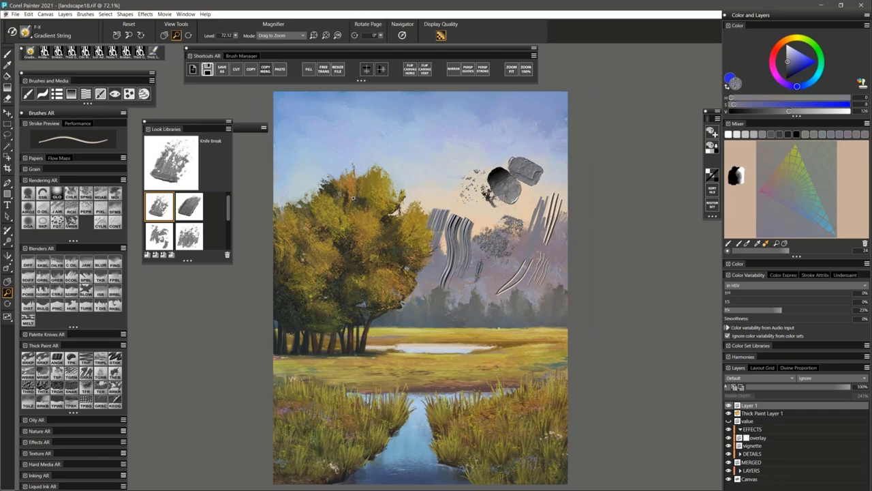
click(15, 14)
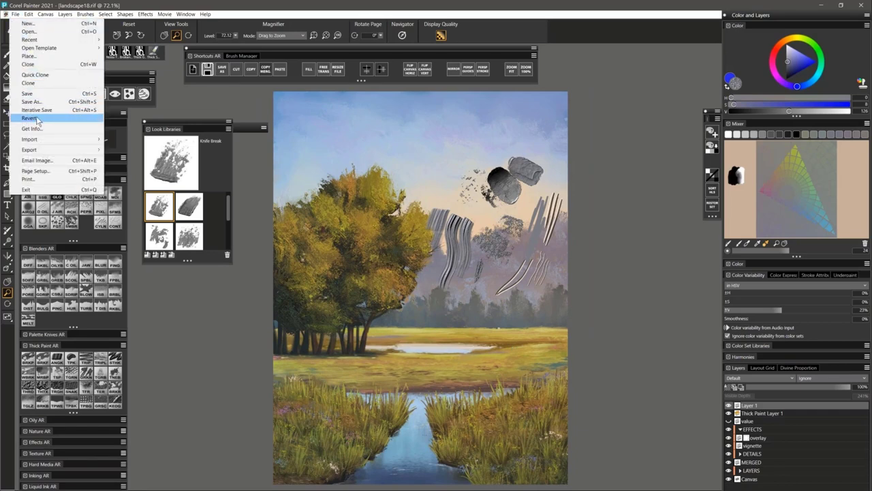
click(34, 117)
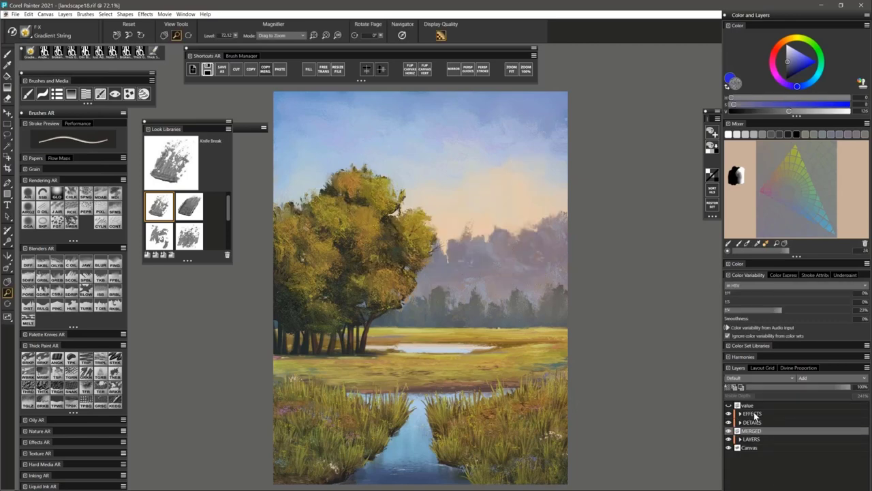
Collapse the Color Variability and Mixer panels and delete the overlay layer with its mask from the EFFECTS group
click(753, 414)
click(741, 414)
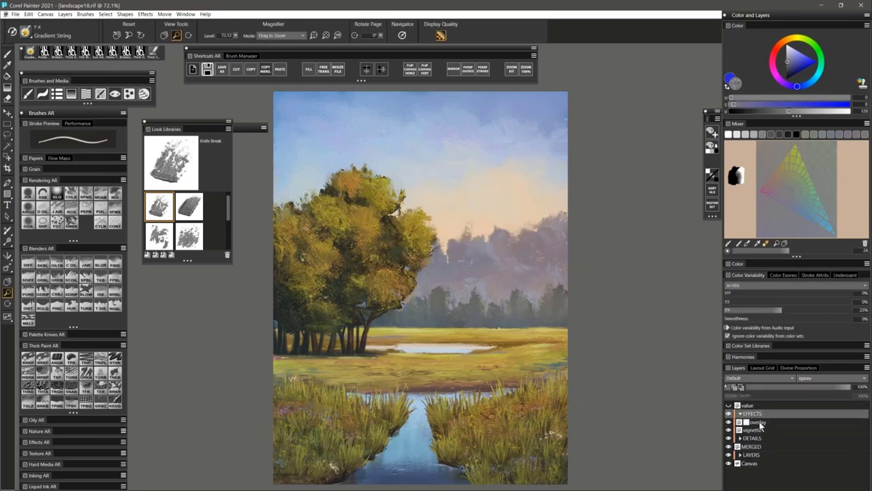
click(759, 422)
click(747, 425)
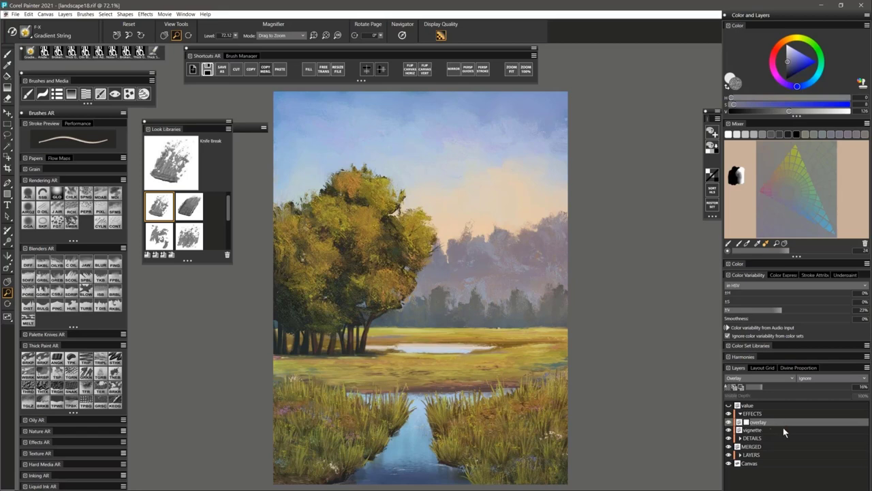
click(743, 274)
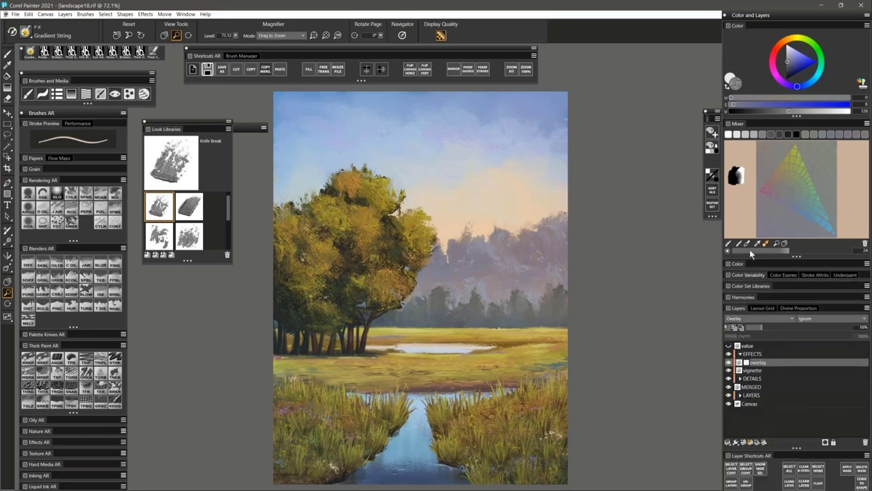
click(741, 124)
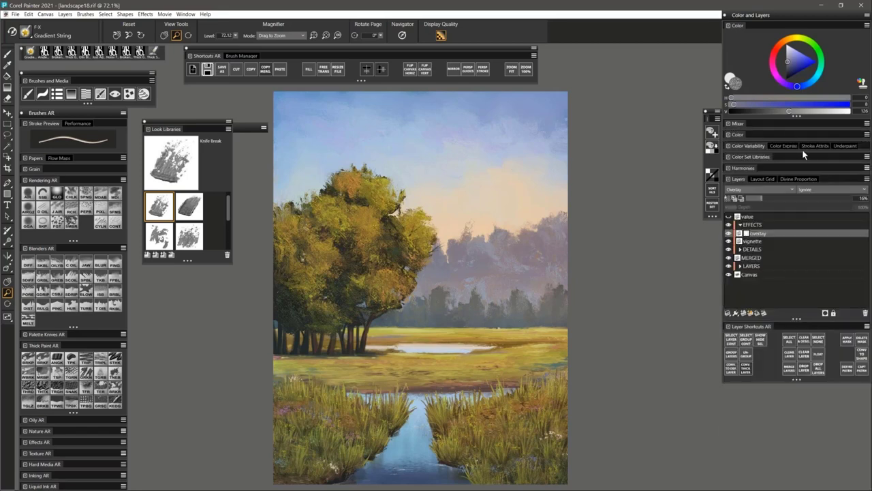
click(865, 314)
click(865, 314)
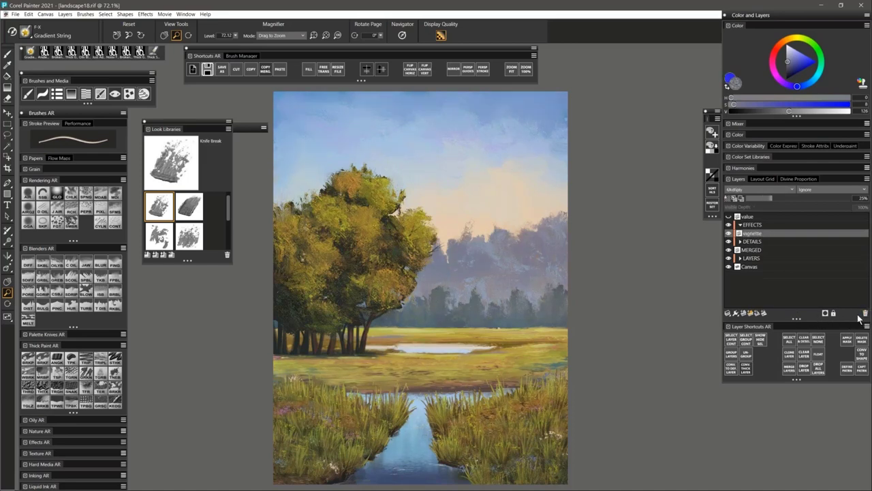
Add a new layer above vignette in the EFFECTS group and name it overlay
click(744, 313)
double_click(752, 233)
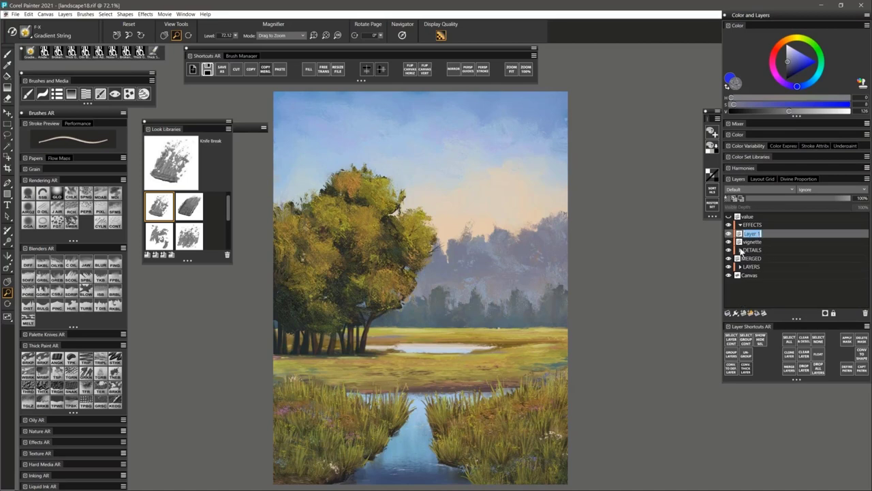
text(overlay)
key(Return)
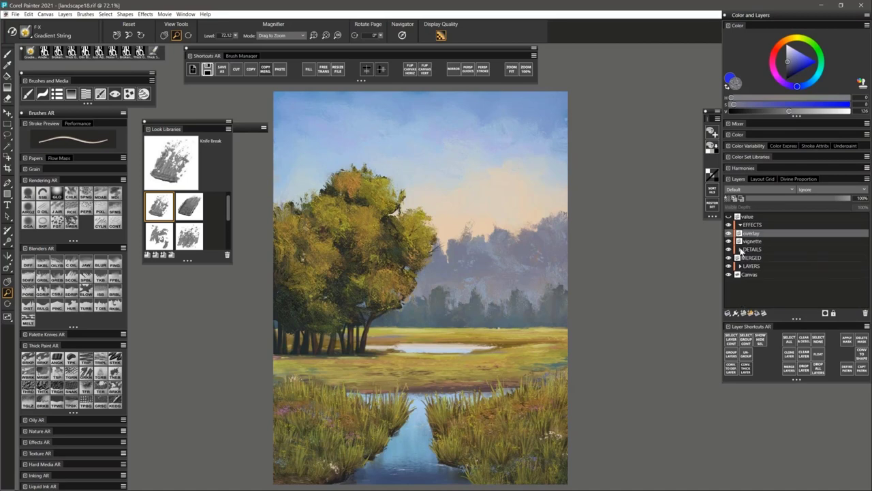
Choose a light yellow-orange with values 114, 255, 170 and fill the overlay layer with it at 100% opacity
click(790, 42)
drag(809, 65, 809, 58)
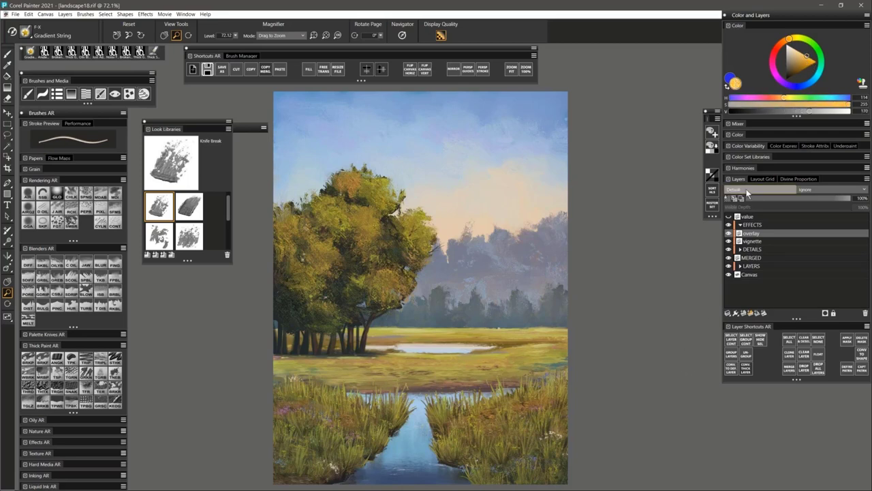
key(ctrl+f)
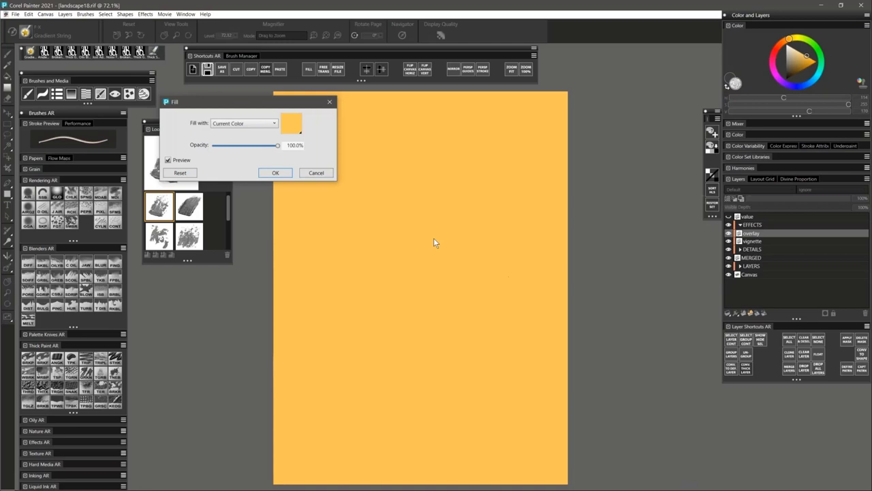
click(276, 172)
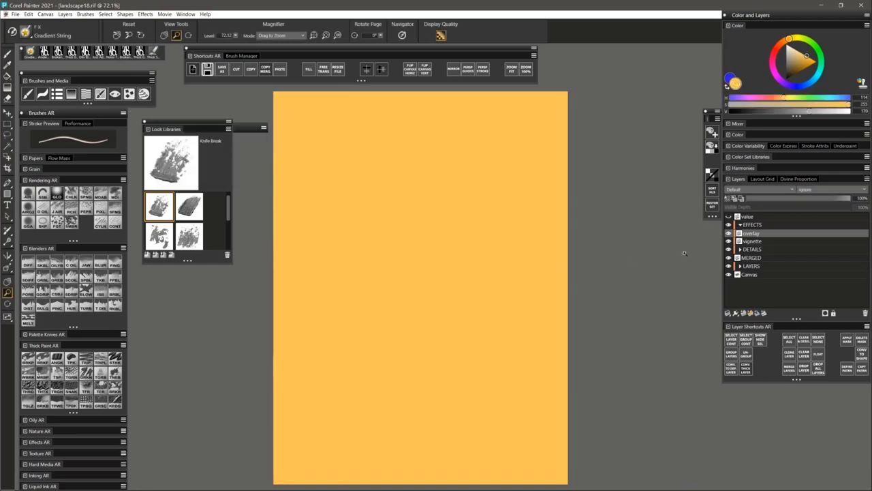
Set the overlay layer's composite method to Overlay and its opacity to 25%
click(747, 189)
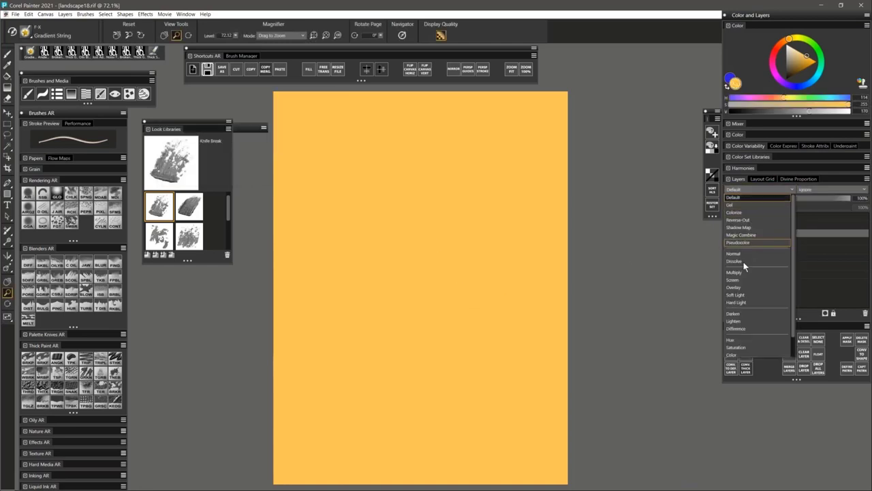
click(742, 286)
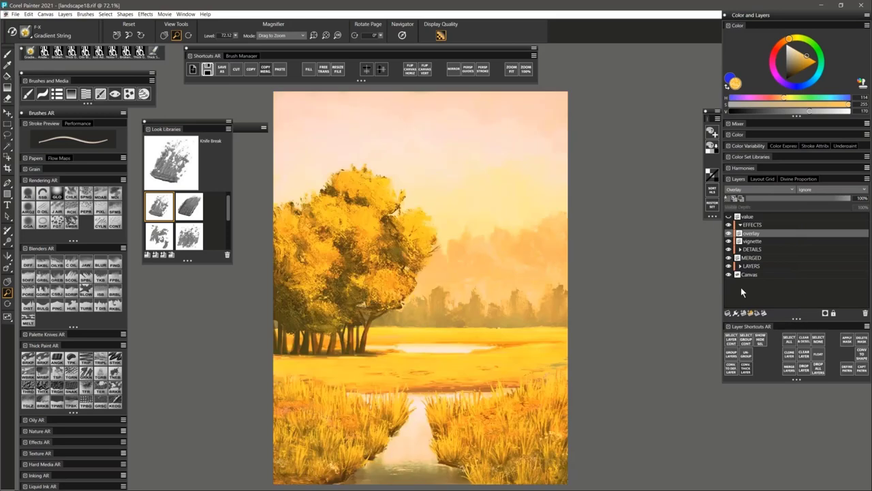
click(768, 197)
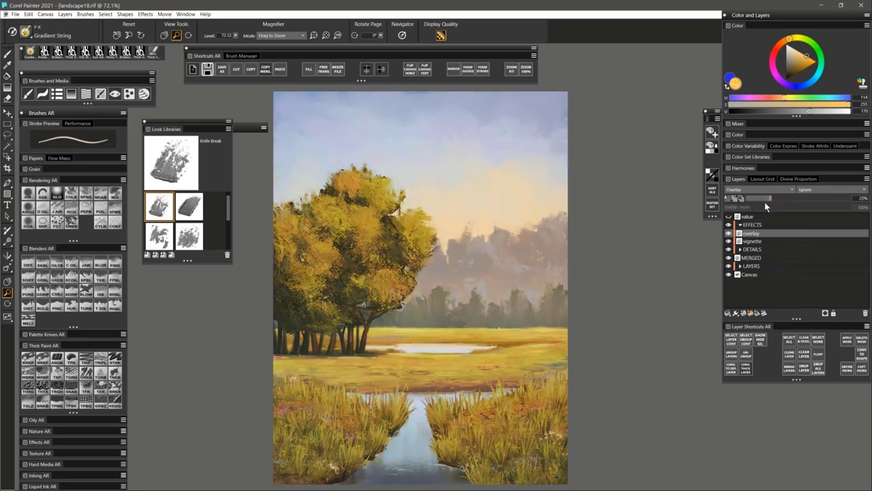
Refill the overlay layer with a muted brown, H 113, S 104, V 110, at 100% fill opacity
key(ctrl+f)
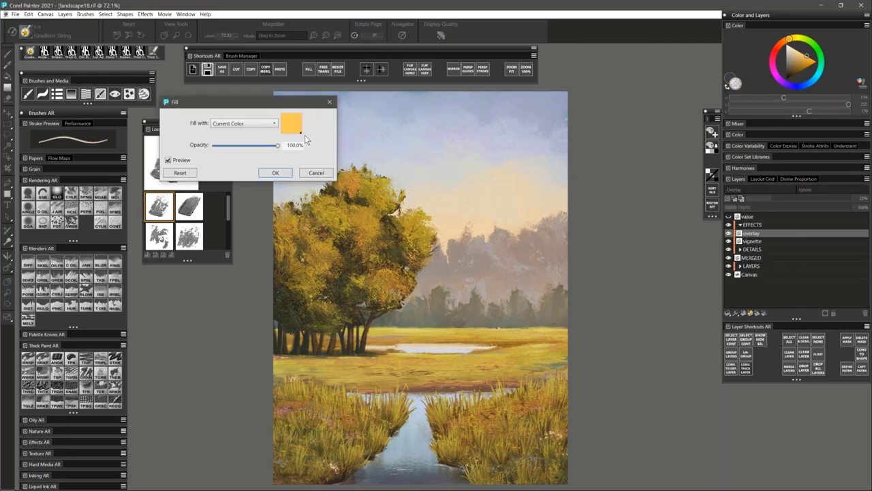
click(301, 131)
click(328, 186)
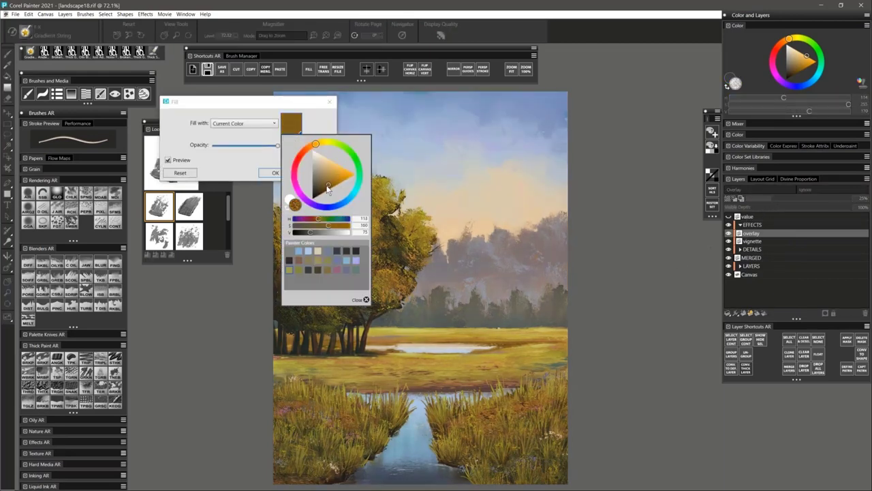
drag(329, 190, 327, 178)
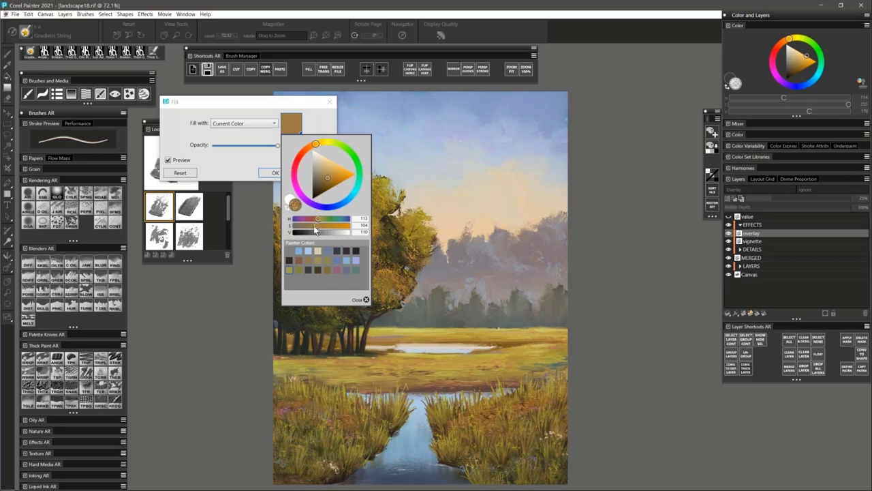
click(364, 300)
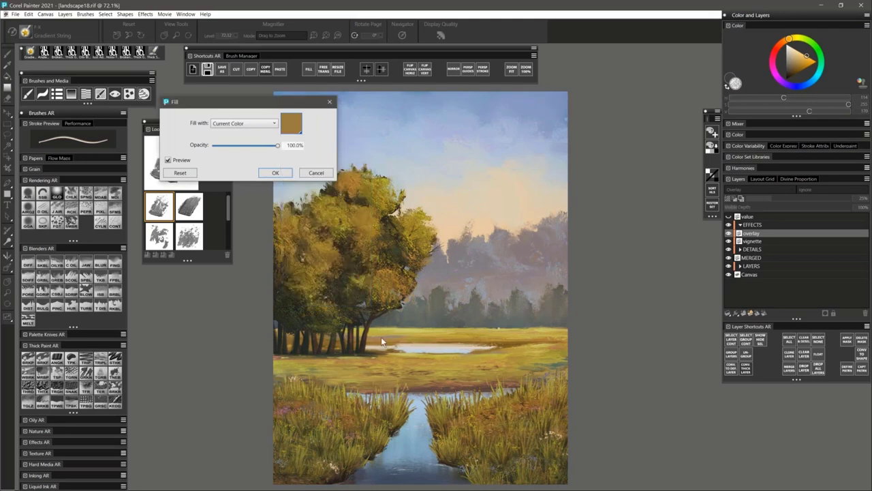
click(286, 174)
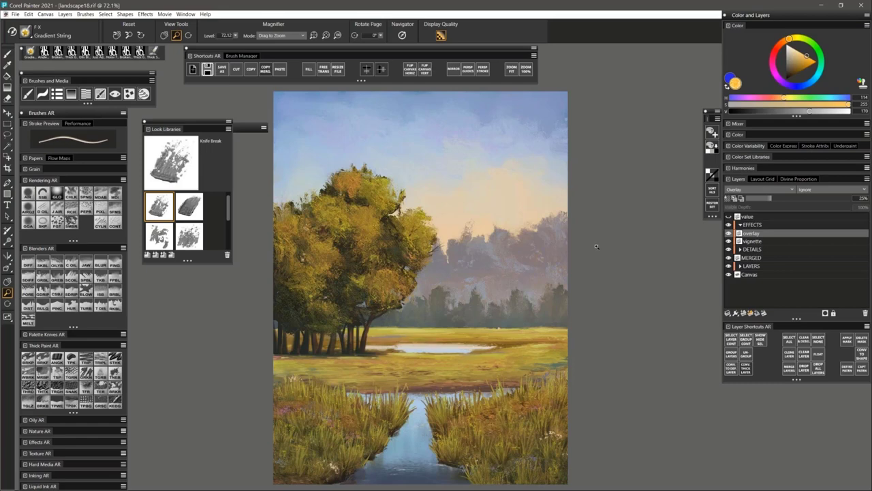
Add a layer mask to the overlay layer and draw a linear two-point gradient on it from the trees to the distant mountains
click(825, 314)
drag(795, 58, 781, 88)
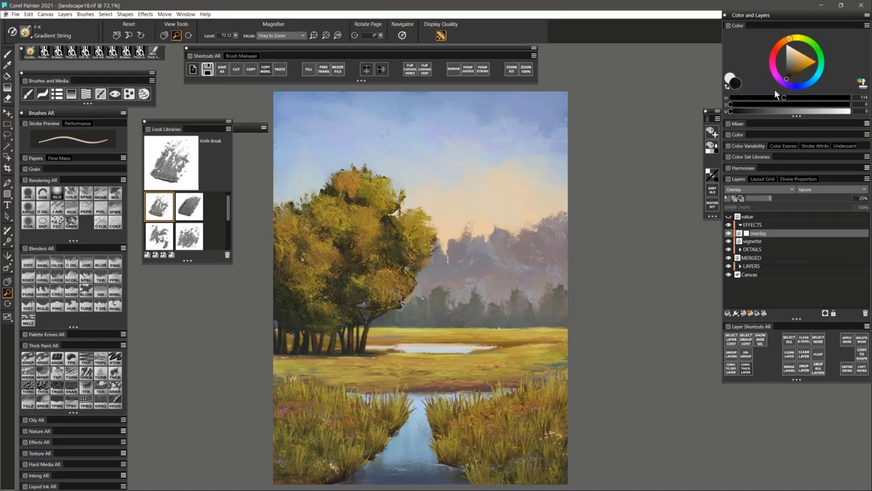
click(7, 88)
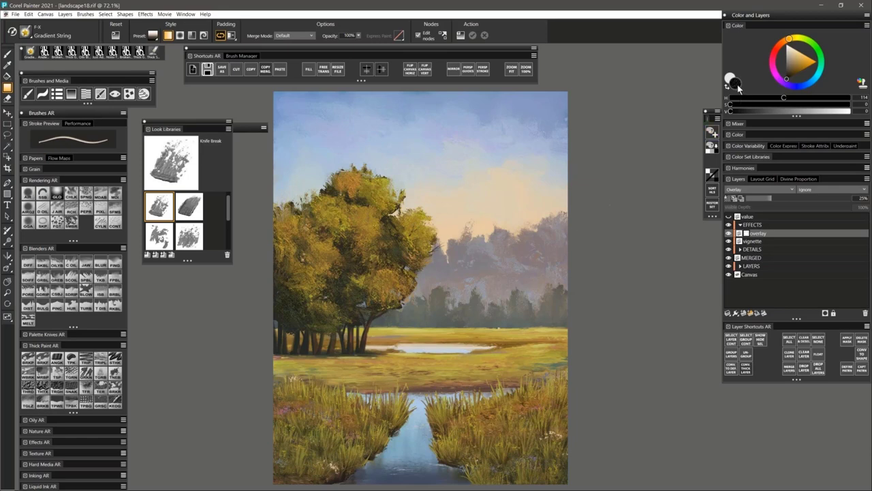
click(153, 36)
click(160, 96)
drag(558, 259, 548, 238)
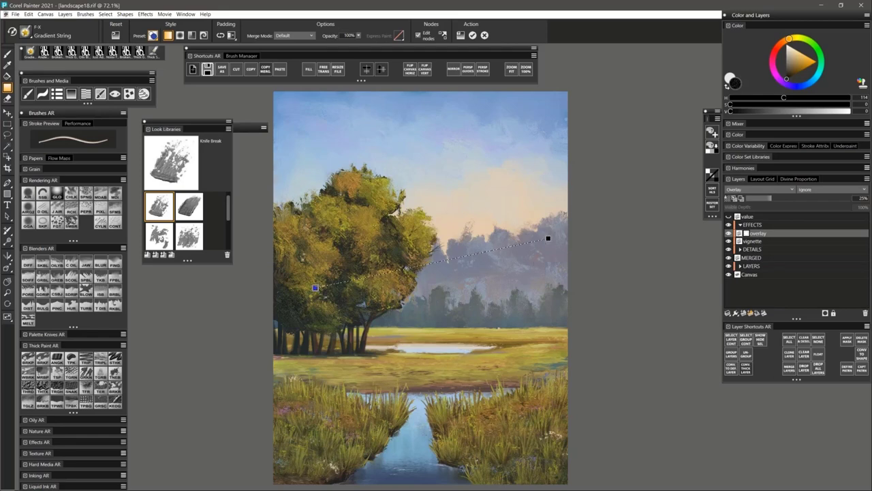
Color the mask gradient's tree-side node white and its mountain-side node black, adjust the end node's position, and accept the gradient
click(785, 38)
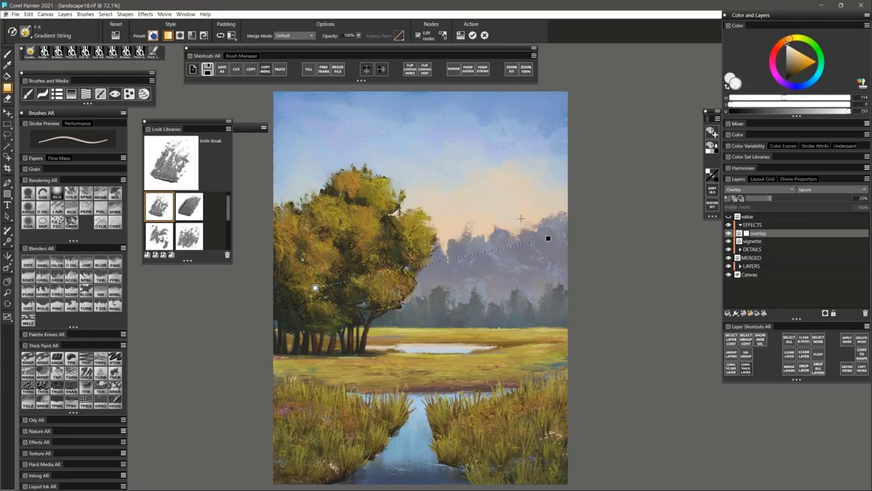
drag(548, 238, 546, 242)
click(545, 242)
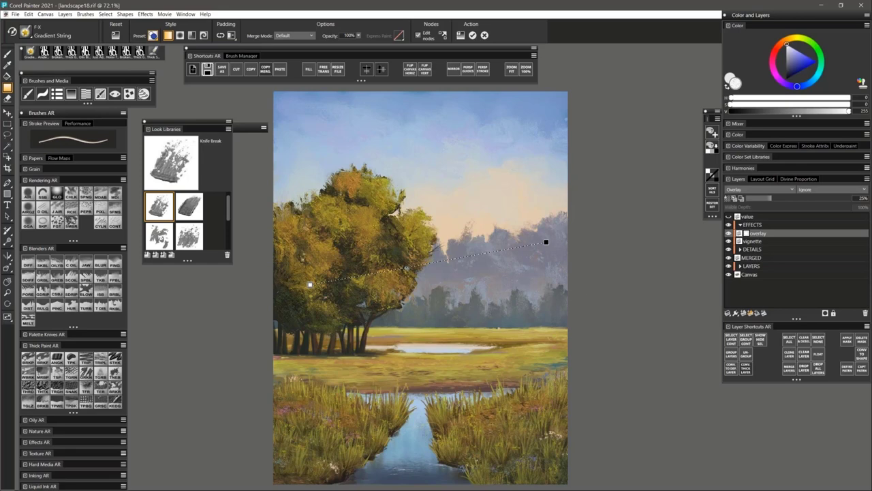
click(546, 242)
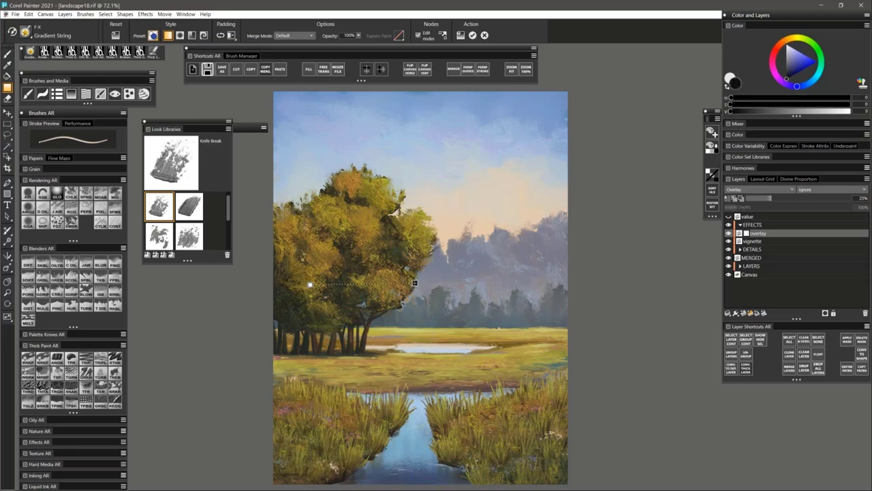
drag(546, 242, 539, 256)
key(Return)
Set the overlay layer's composite method to Normal and its opacity to 82%
click(752, 190)
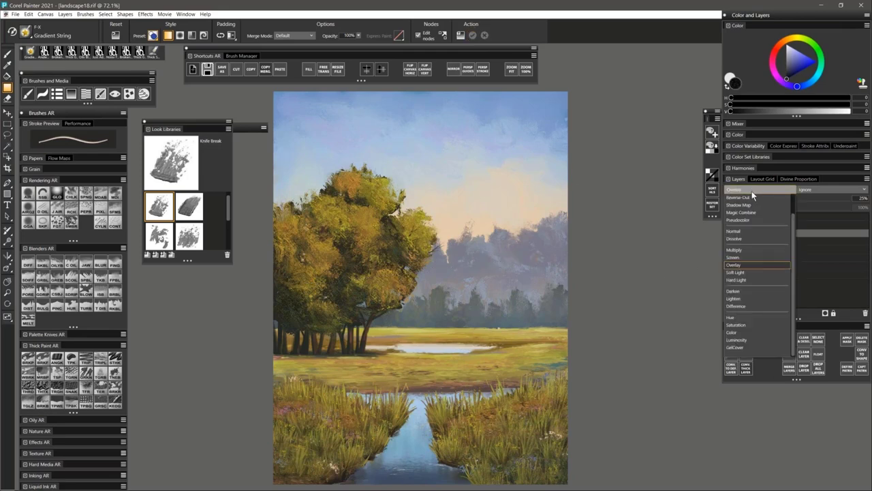
click(746, 232)
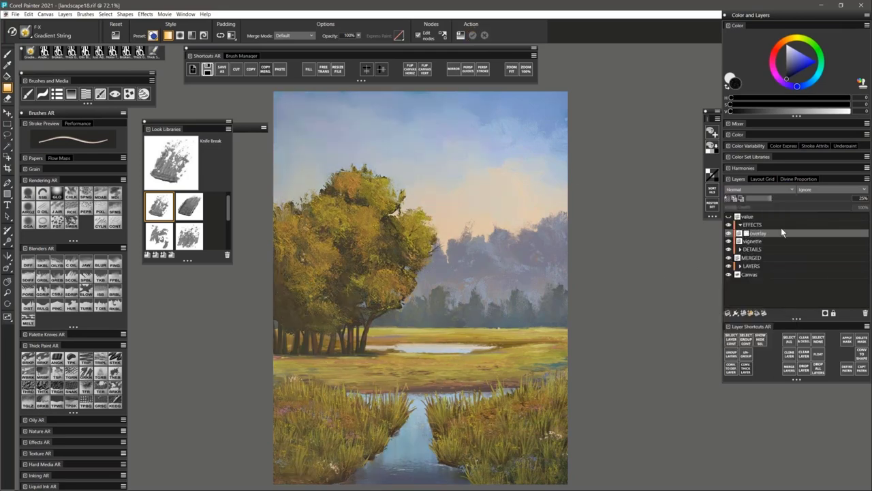
drag(778, 199, 833, 197)
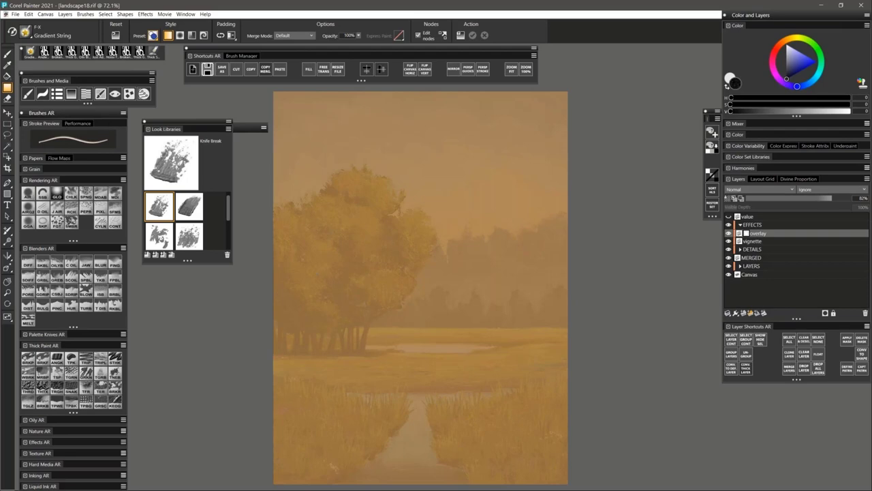
Draw a new white-to-black gradient on the overlay mask, change it to circular style, and center it at the trees' inner edge
drag(337, 279, 532, 243)
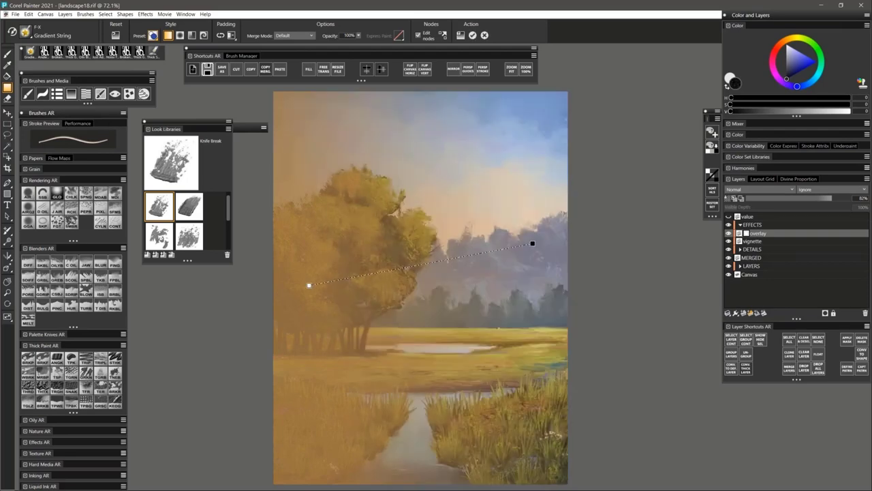
drag(308, 284, 347, 275)
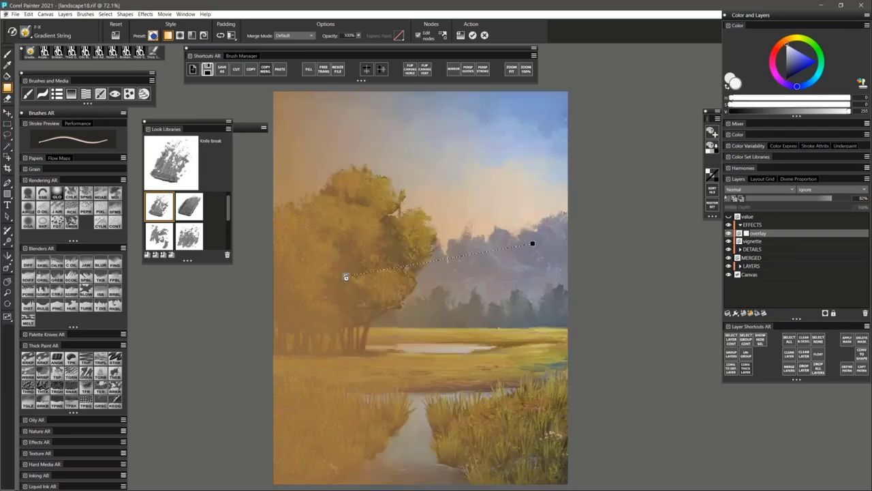
click(181, 36)
drag(346, 276, 429, 268)
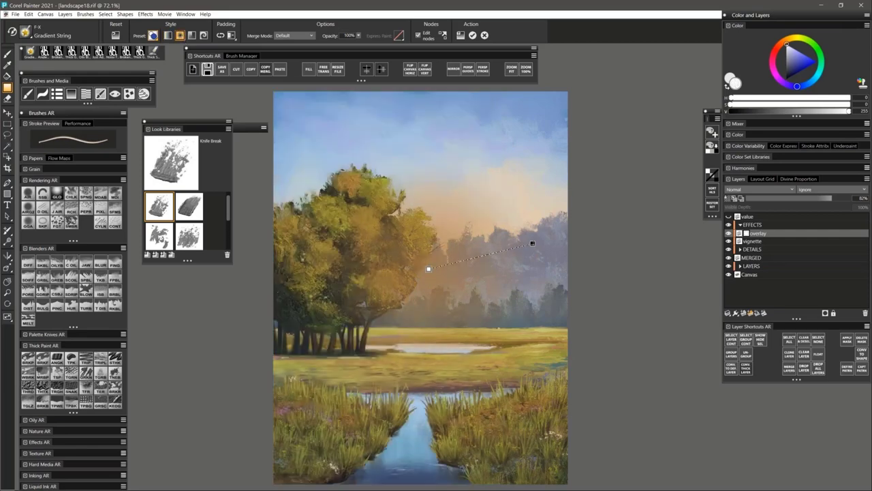
Move the circular gradient's white node into the sky above the mountains and its black node to the far side of the trees
drag(533, 243, 548, 128)
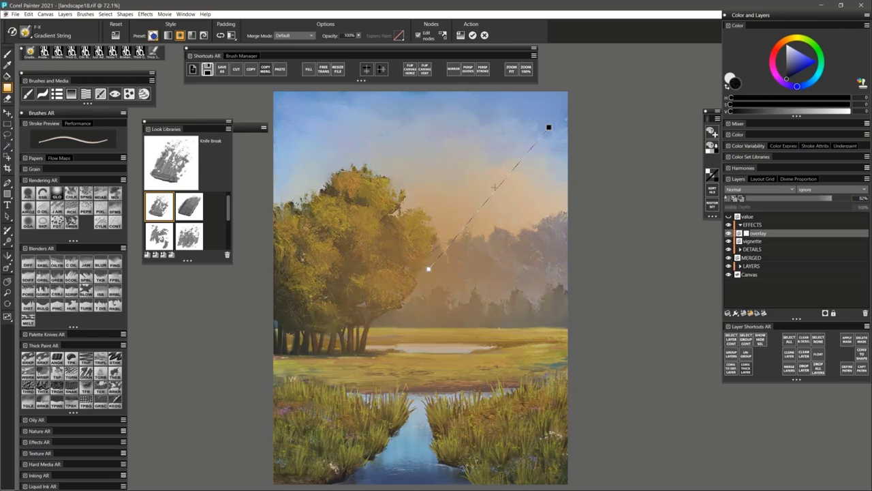
drag(548, 128, 557, 106)
drag(428, 269, 285, 232)
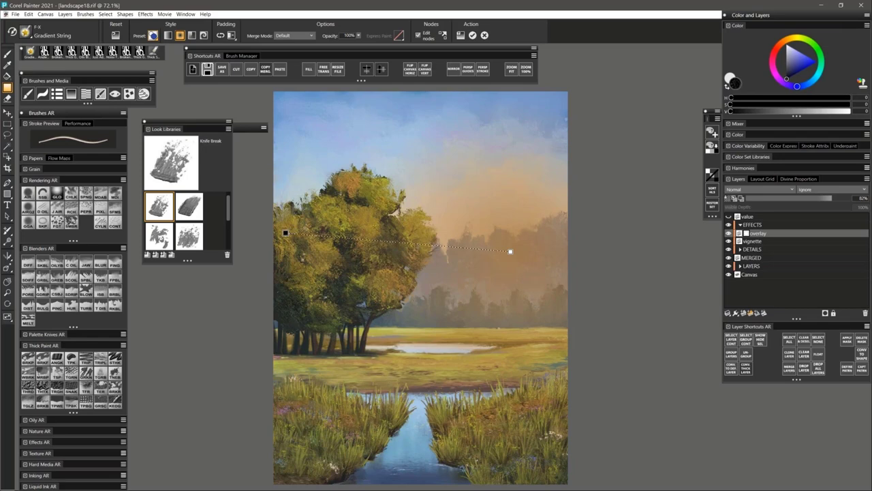
click(540, 203)
click(541, 203)
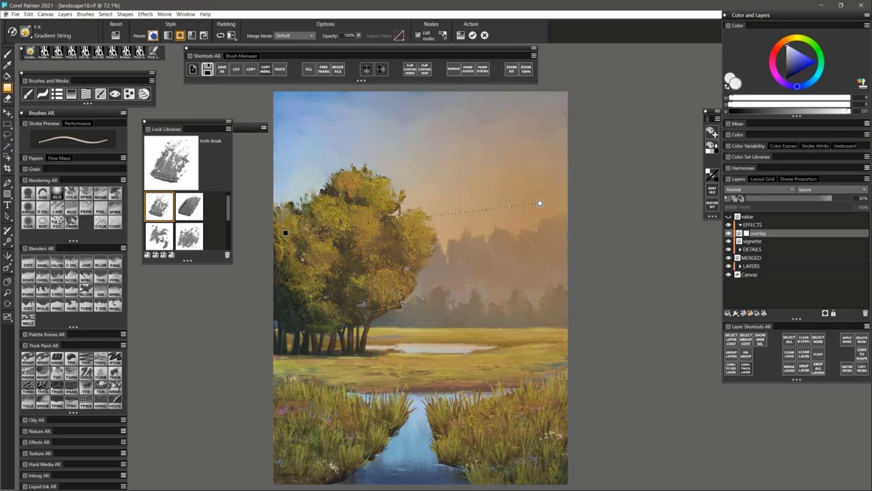
Set the overlay layer's composite method back to Overlay, spread the gradient's nodes toward the canvas edges, and accept the gradient
click(760, 189)
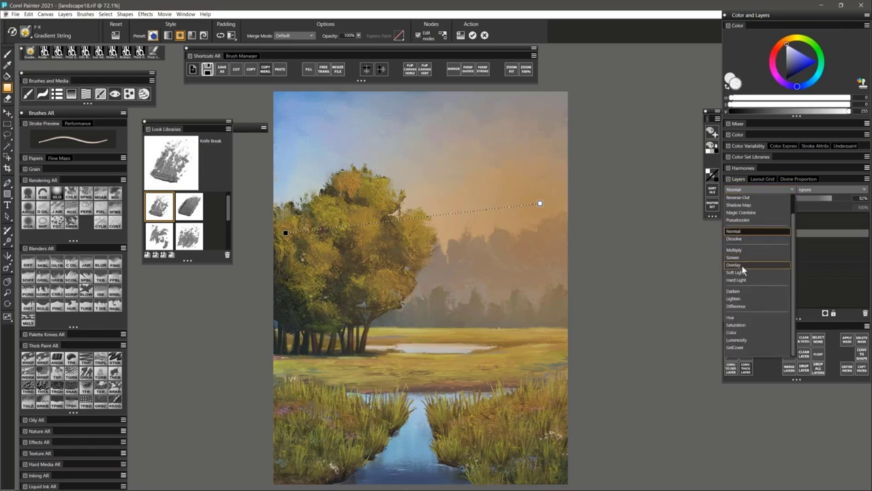
click(743, 268)
drag(540, 203, 550, 199)
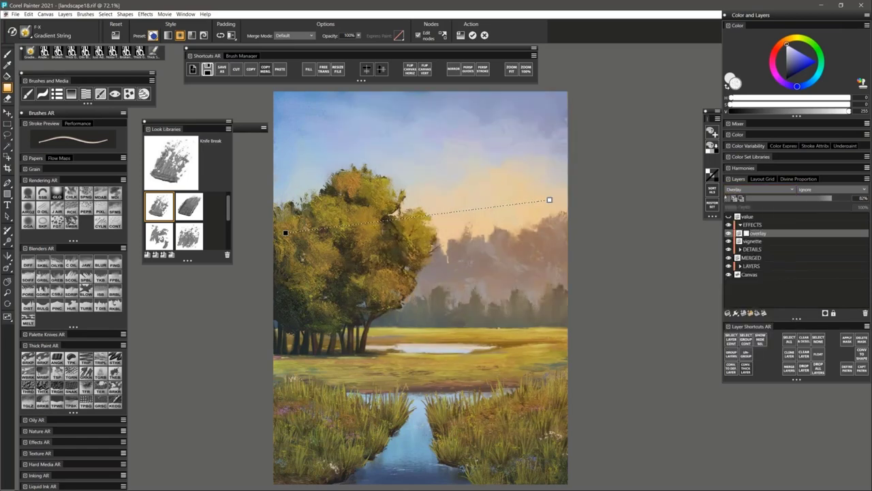
drag(285, 232, 274, 237)
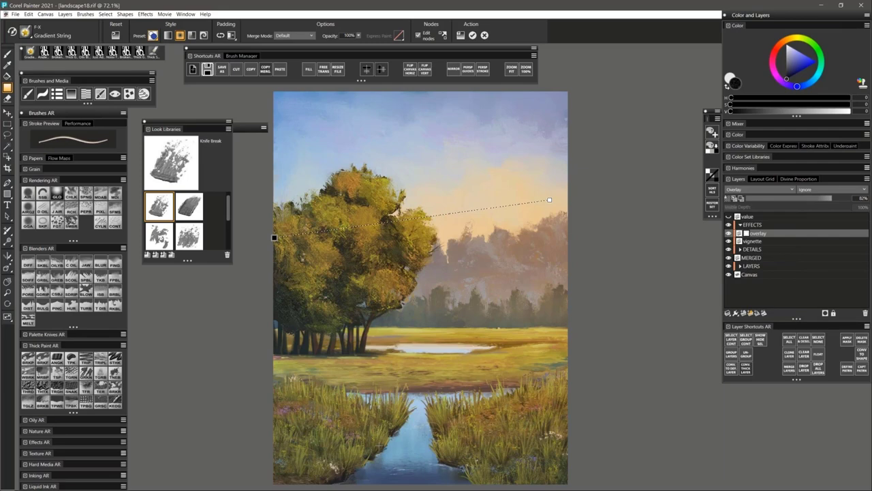
click(472, 35)
Compare the painting with and without the vignette layer, and set the vignette layer's opacity to 65%
click(730, 242)
click(730, 242)
click(730, 242)
click(730, 242)
click(730, 242)
click(730, 242)
click(769, 240)
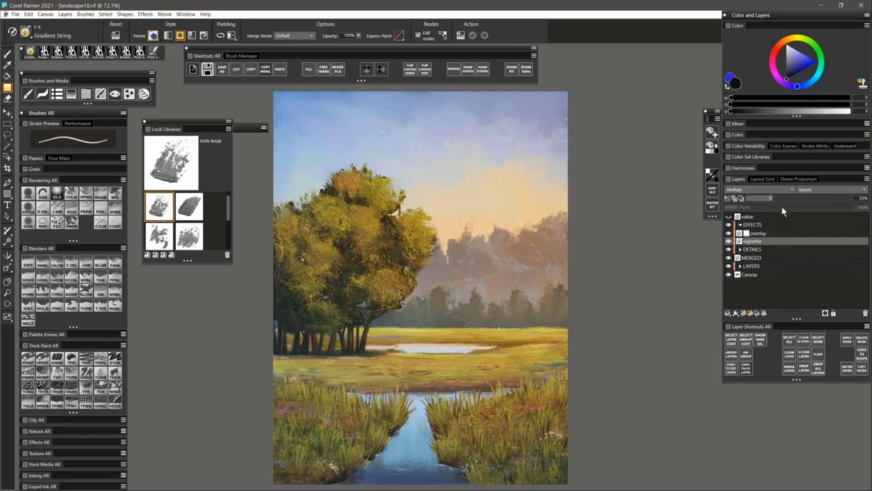
drag(782, 203, 801, 198)
click(813, 199)
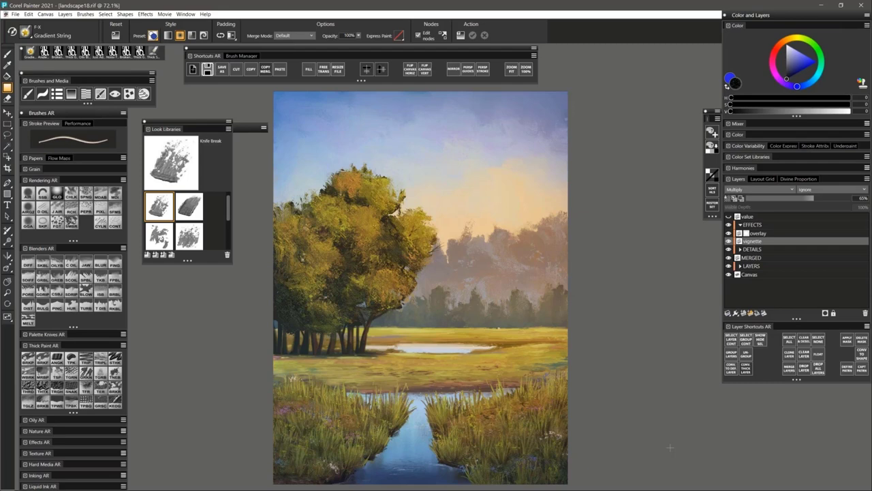
Expand the LAYERS group and toggle the MERGED layer's visibility to examine the separate painting layers
click(741, 266)
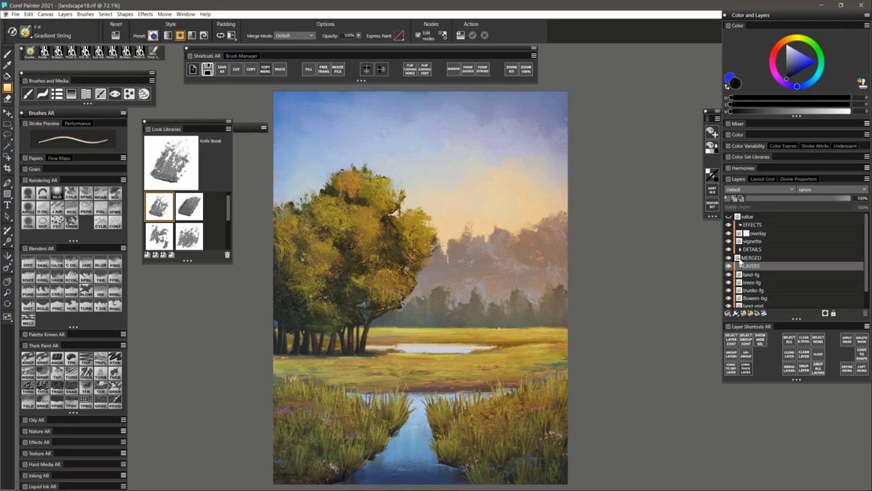
click(730, 258)
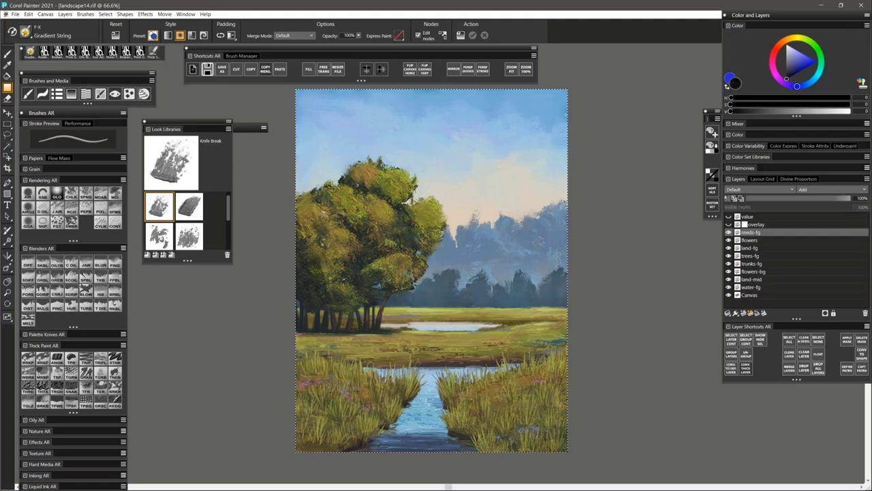
Select the water-fg layer in landscape14.rif and toggle its visibility to examine what it contains
click(761, 280)
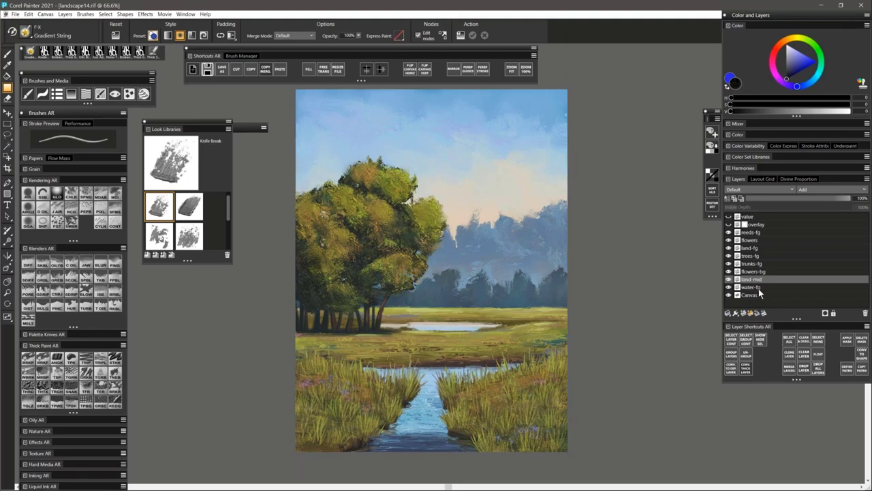
click(754, 287)
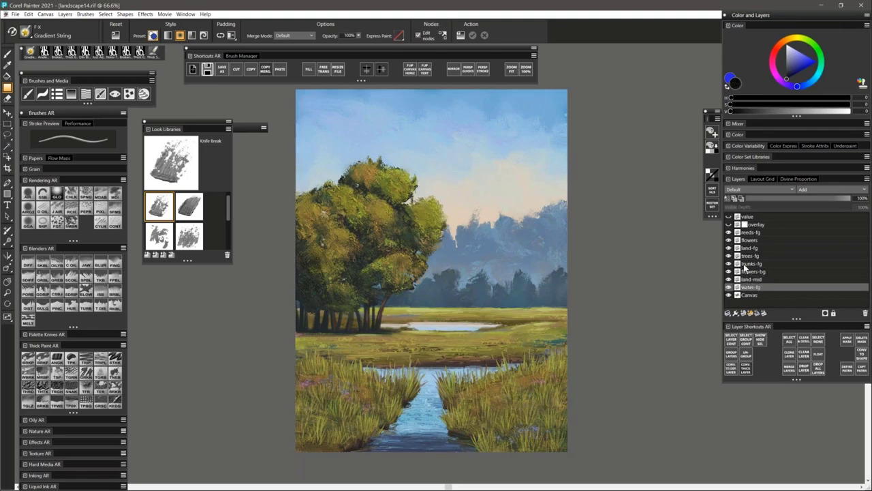
click(728, 287)
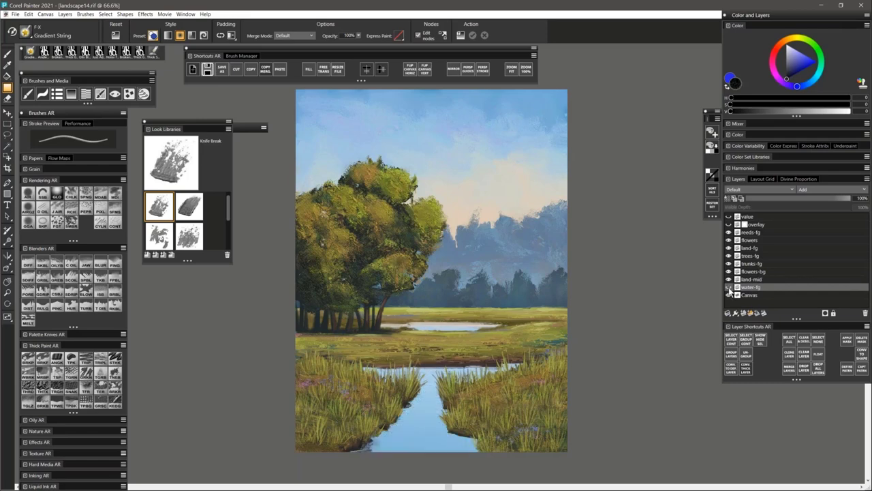
click(728, 288)
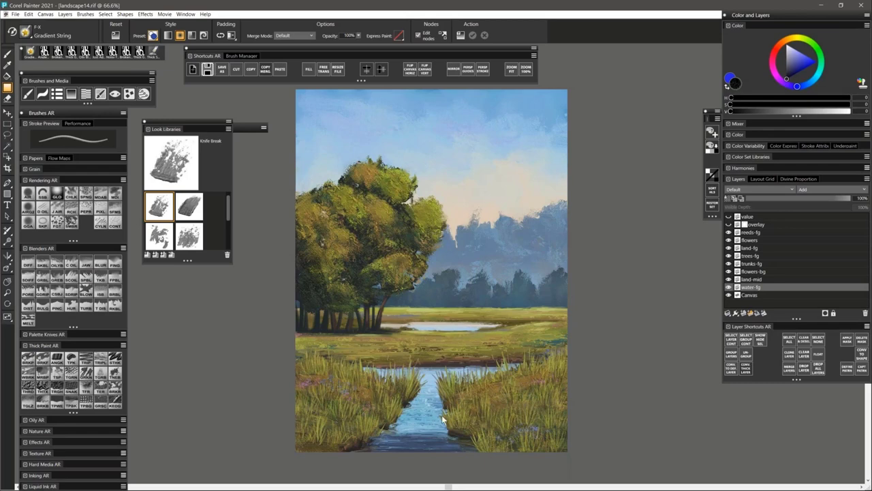
Convert the water-fg layer to a Thick Paint layer with Uniform Thickness at 0%, and place it between land-mid and Canvas
key(b)
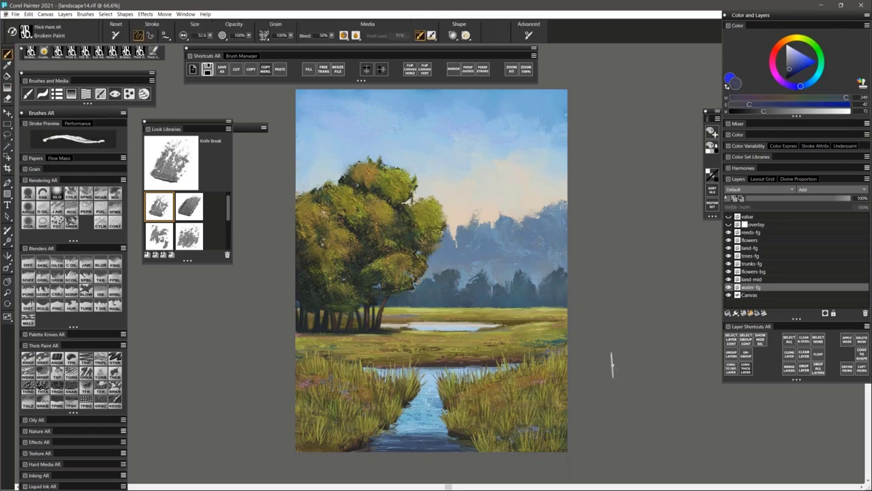
right_click(751, 290)
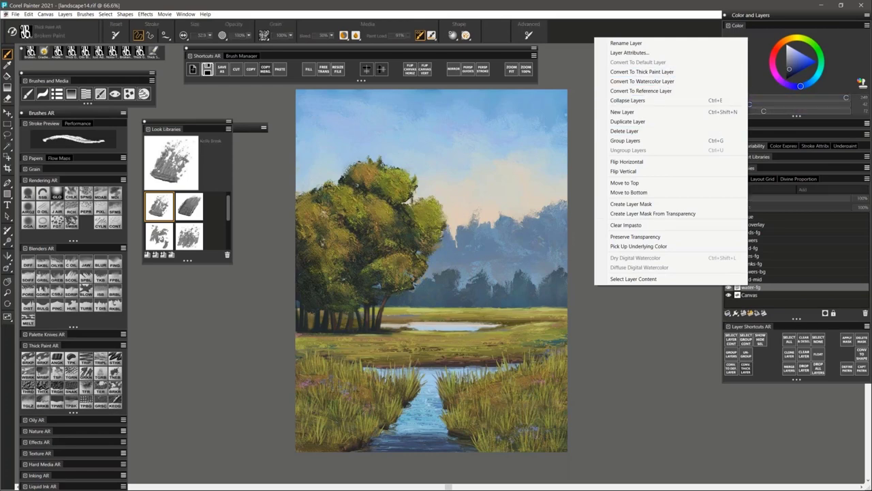
click(642, 72)
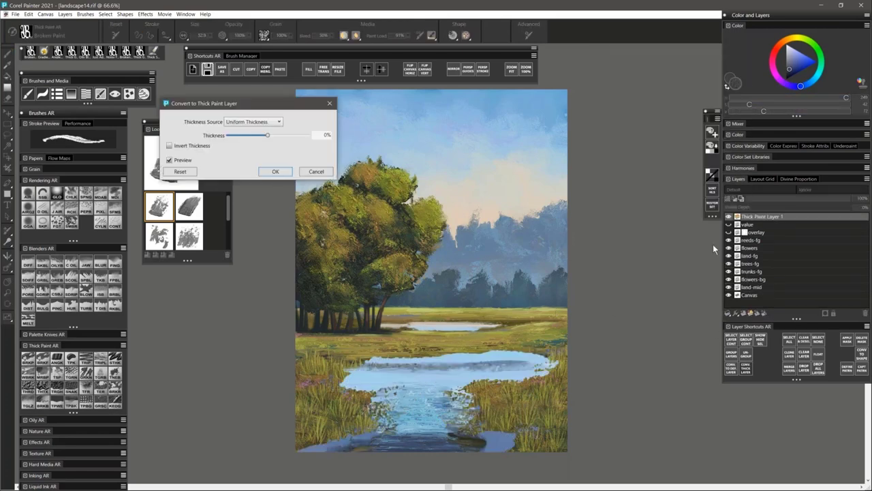
click(276, 171)
drag(760, 216, 736, 295)
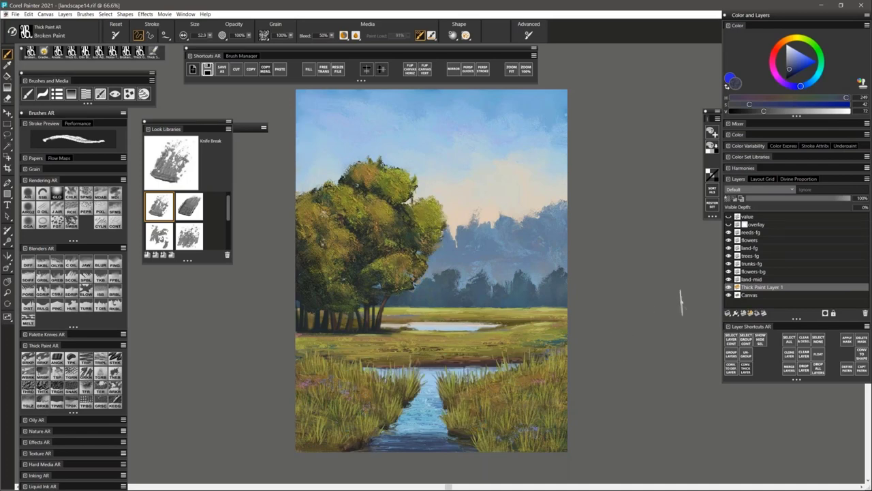
Turn on Preserve Transparency for the Thick Paint layer and cover the foreground water with dark blue Broken Paint strokes, H 249, S 42, V 72
click(728, 198)
mouse_move(375, 446)
mouse_down()
mouse_move(477, 443)
mouse_move(456, 436)
mouse_move(398, 443)
mouse_up()
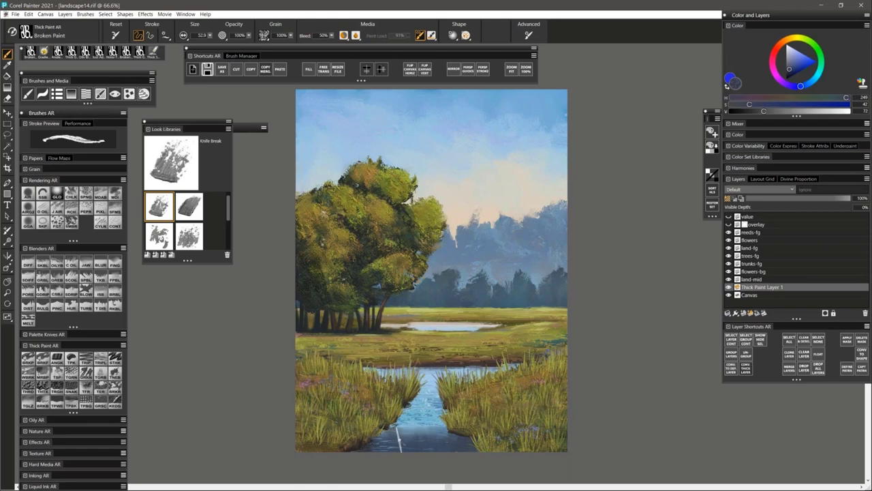
click(728, 279)
click(728, 280)
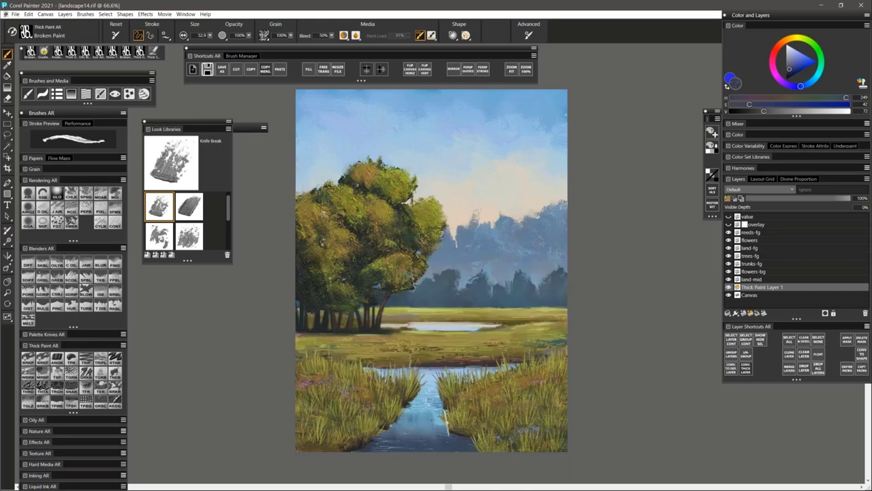
mouse_move(395, 394)
mouse_down()
mouse_move(451, 376)
mouse_move(436, 372)
mouse_move(423, 387)
mouse_move(418, 423)
mouse_up()
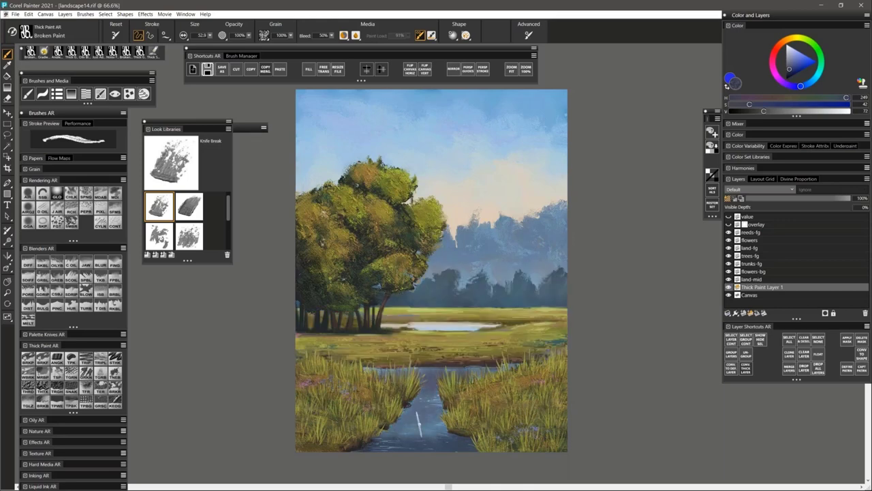
Sample light blues from the sky and paint Broken Paint strokes with them across the foreground stream as reflections
alt+click(483, 140)
mouse_move(412, 377)
mouse_down()
mouse_move(463, 375)
mouse_move(376, 391)
mouse_move(429, 409)
mouse_up()
alt+click(470, 147)
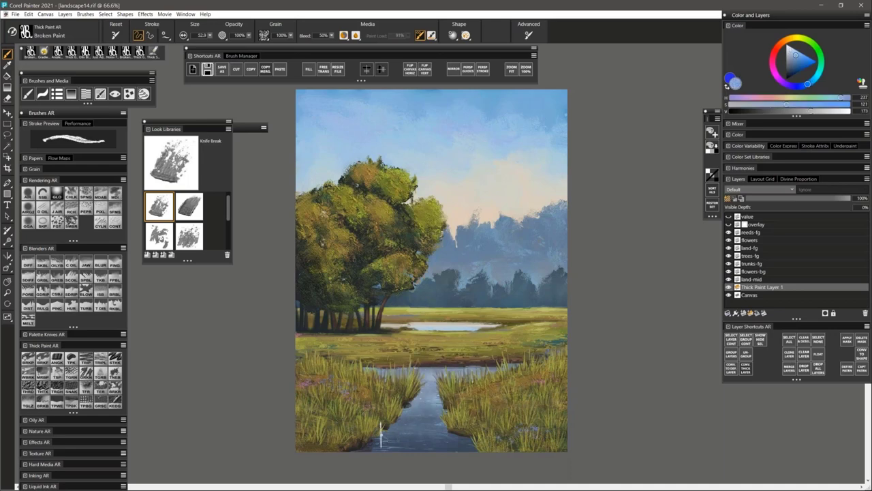
mouse_move(382, 422)
mouse_down()
mouse_move(392, 439)
mouse_move(465, 415)
mouse_up()
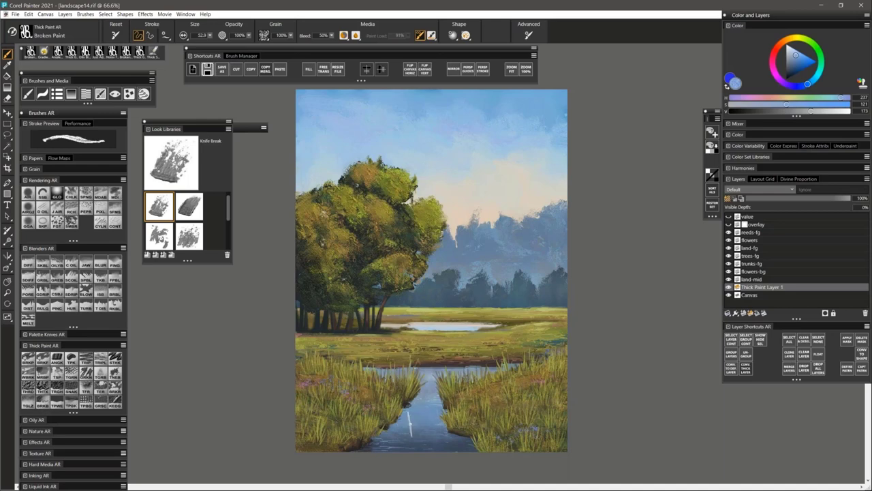
Sample the warm light tone near the sky's horizon, paint it across the far end of the foreground stream, and soften it with Oily Blender AR
drag(394, 430, 456, 430)
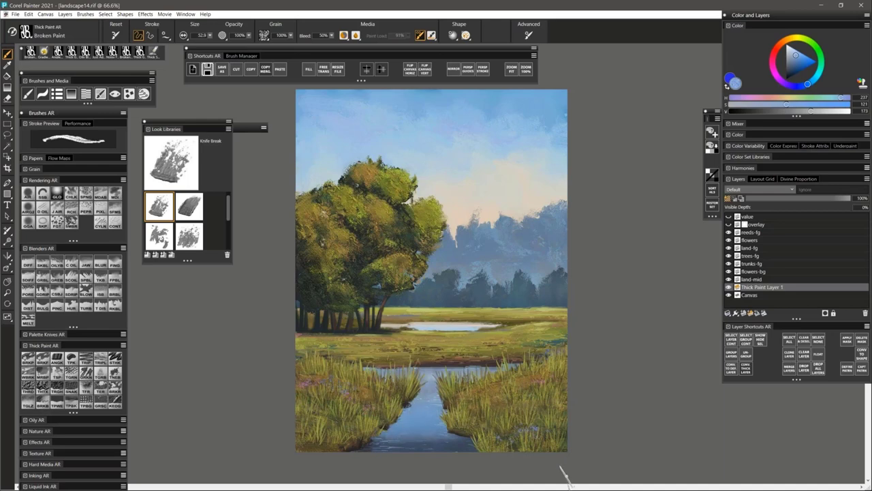
alt+click(463, 220)
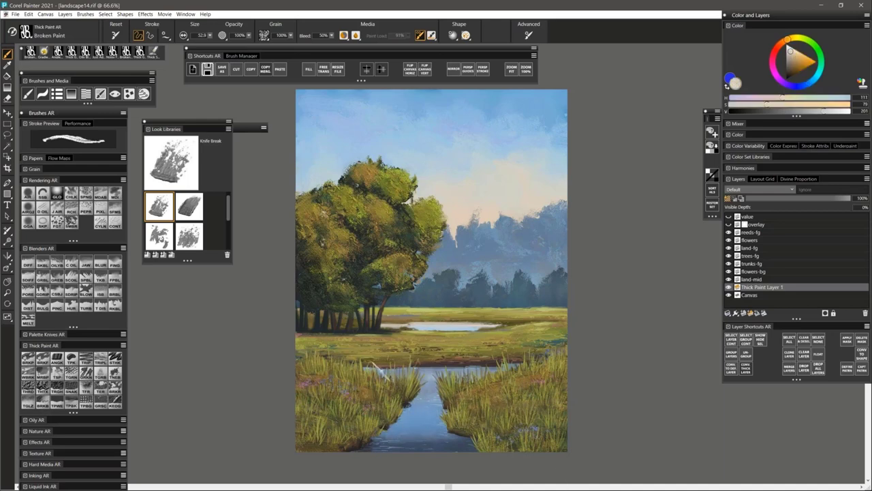
drag(387, 372, 500, 370)
mouse_move(358, 368)
mouse_down()
mouse_move(468, 368)
mouse_move(417, 398)
mouse_up()
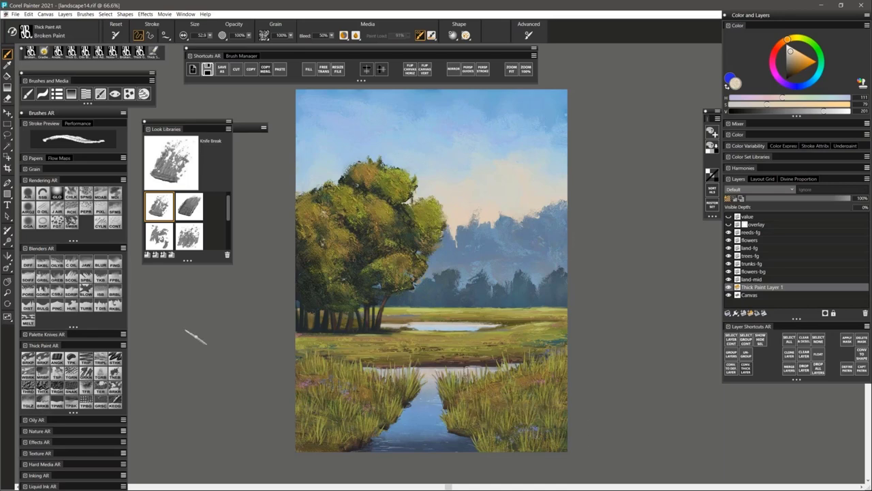
click(56, 260)
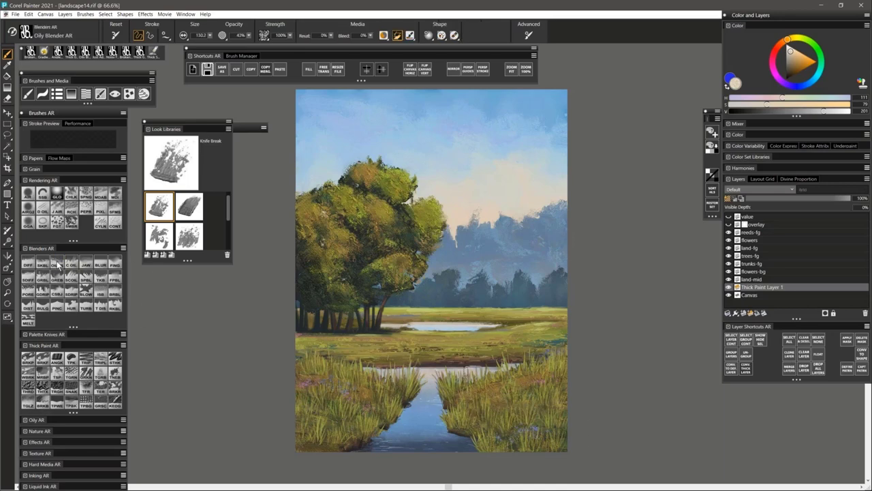
mouse_move(399, 448)
mouse_down()
mouse_move(458, 438)
mouse_move(365, 445)
mouse_move(395, 424)
mouse_move(456, 420)
mouse_move(404, 423)
mouse_move(415, 422)
mouse_move(417, 401)
mouse_up()
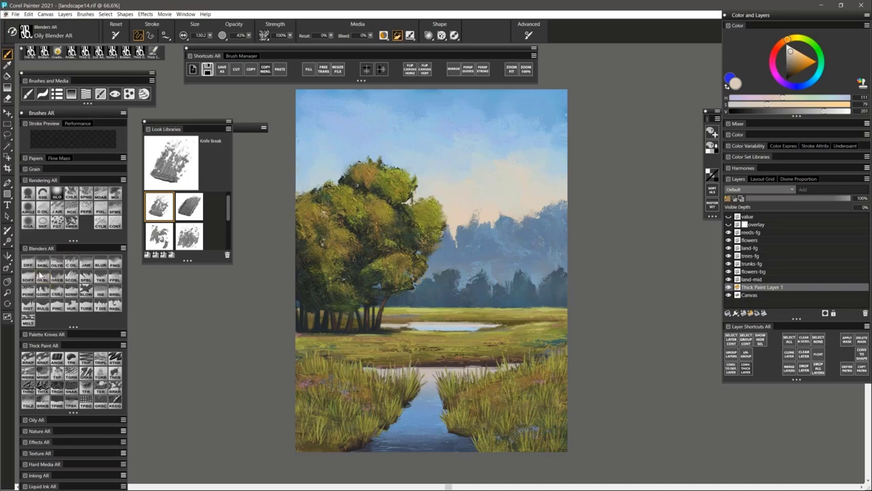
Convert the Thick Paint layer to a default layer and inspect the foreground water up close
right_click(739, 290)
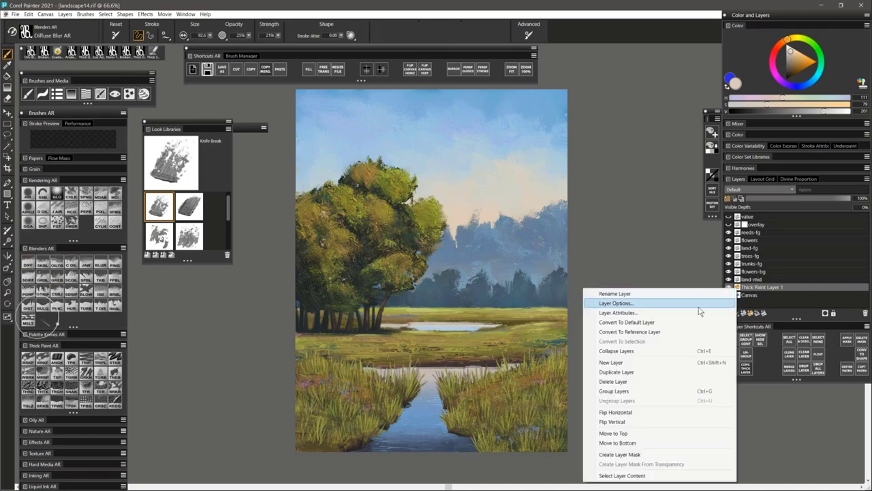
click(658, 322)
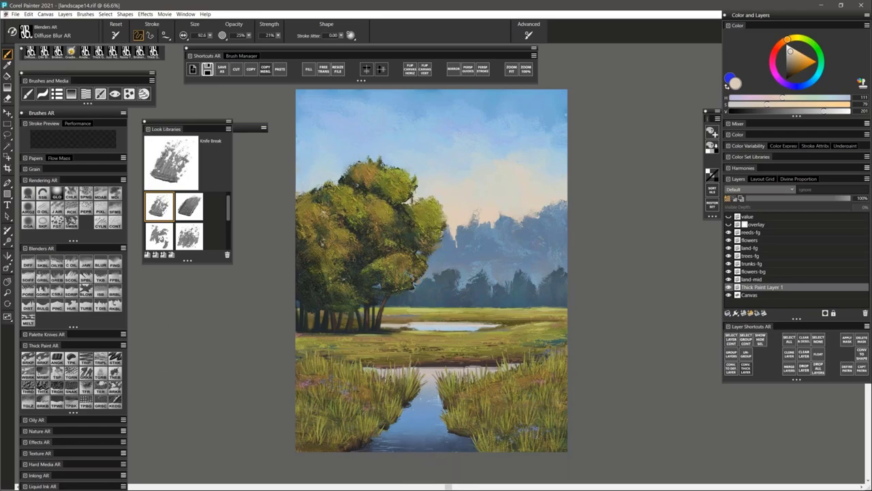
key(m)
drag(424, 429, 453, 405)
key(b)
scroll(477, 395, down, 3)
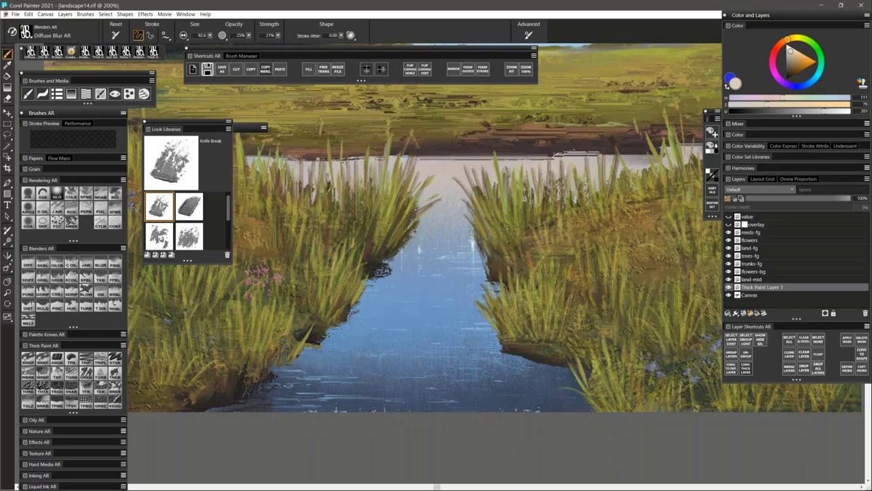
key(m)
mouse_move(483, 388)
mouse_down()
mouse_move(476, 389)
mouse_move(522, 381)
mouse_move(477, 381)
mouse_move(512, 378)
mouse_up()
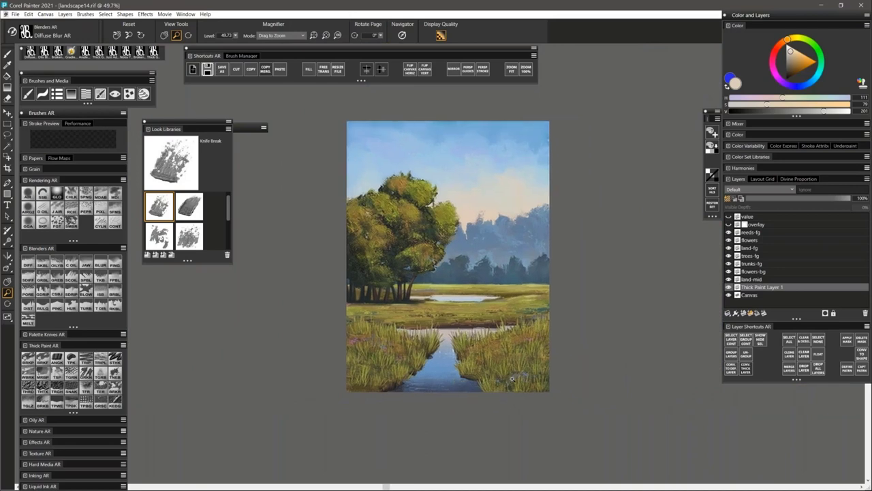
Switch to landscape18.rif and add a new layer named texture above the value layer
click(187, 15)
click(187, 15)
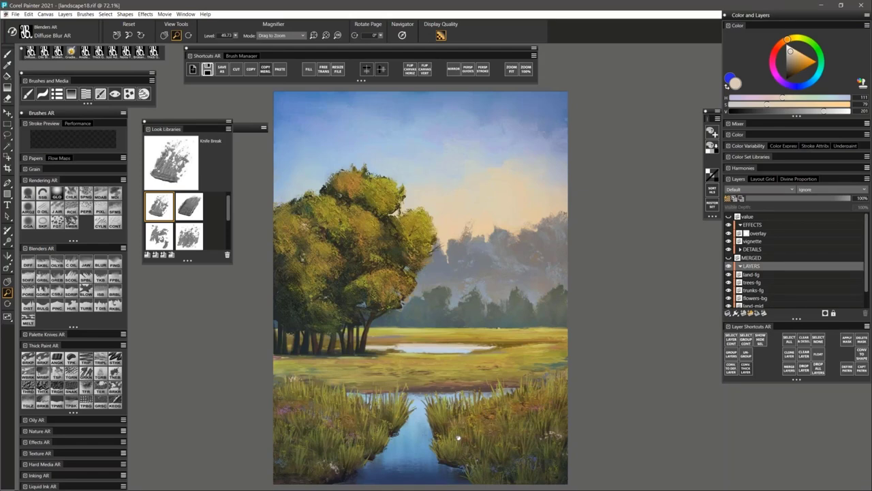
drag(458, 437, 485, 376)
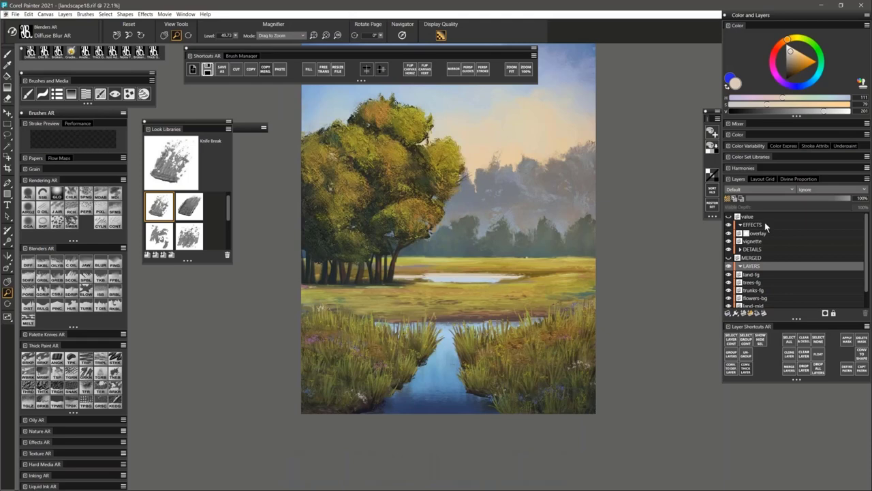
click(757, 217)
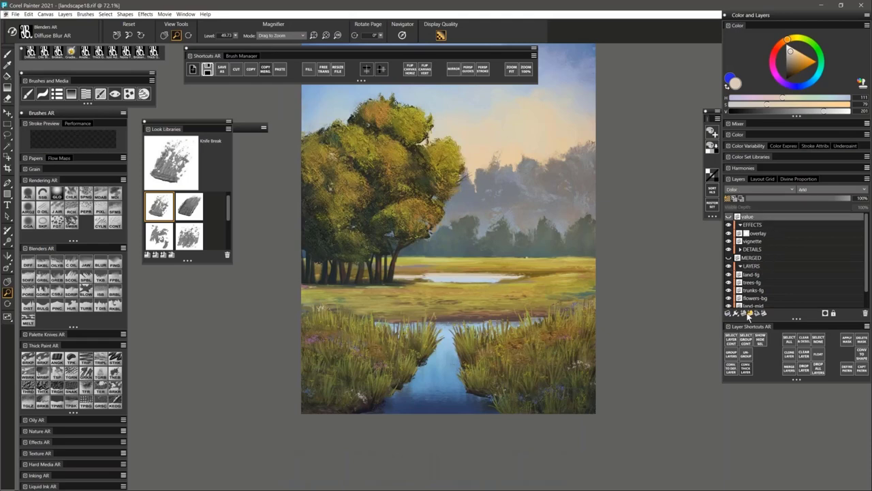
click(745, 313)
double_click(750, 217)
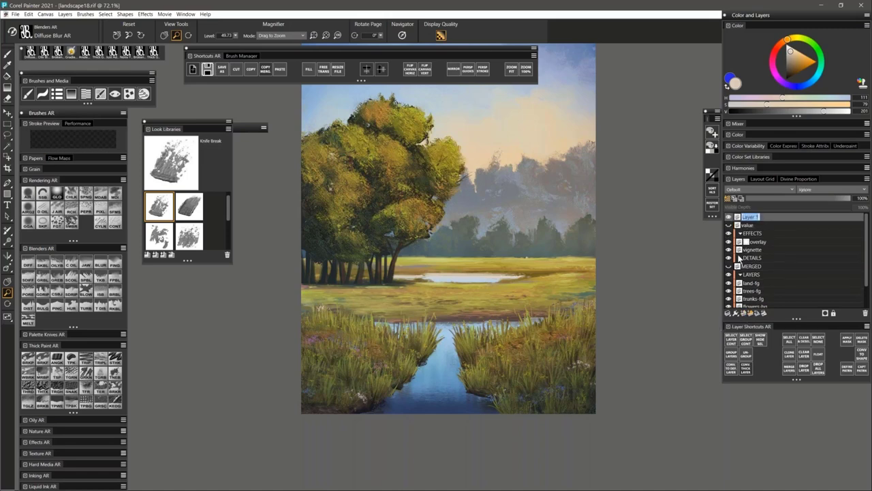
text(texture)
key(Return)
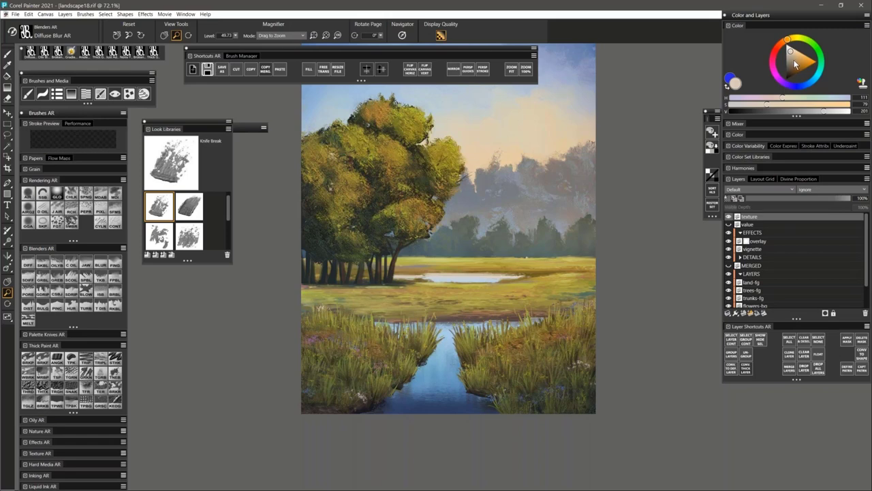
Fill the texture layer with neutral middle gray, H 0, S 0, V 128
drag(792, 58, 786, 62)
click(740, 125)
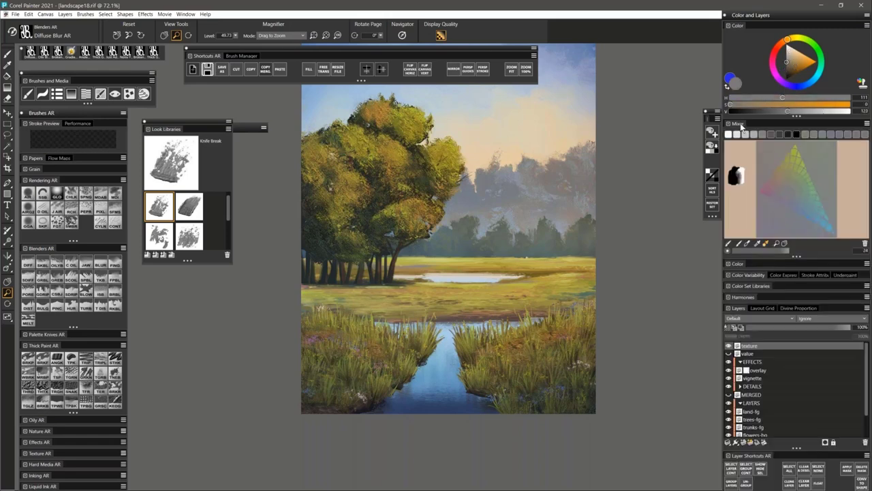
click(763, 134)
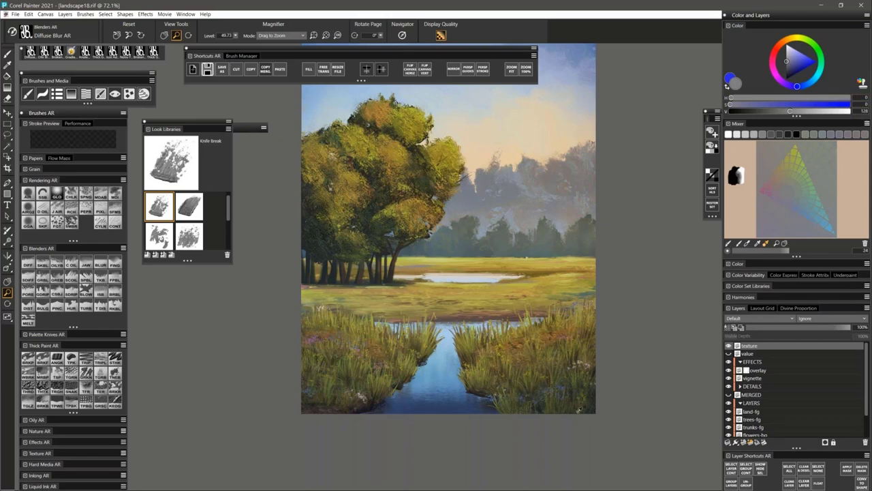
key(ctrl+f)
key(Return)
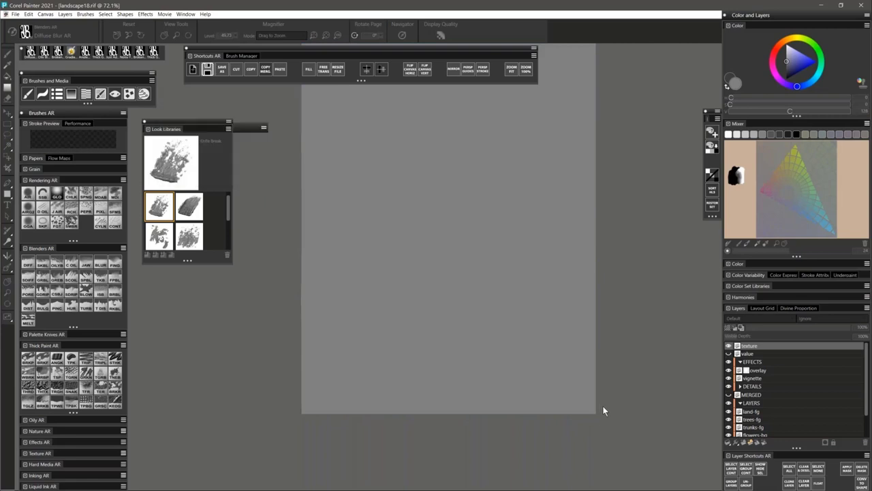
Set the texture layer's composite method to Overlay
click(752, 318)
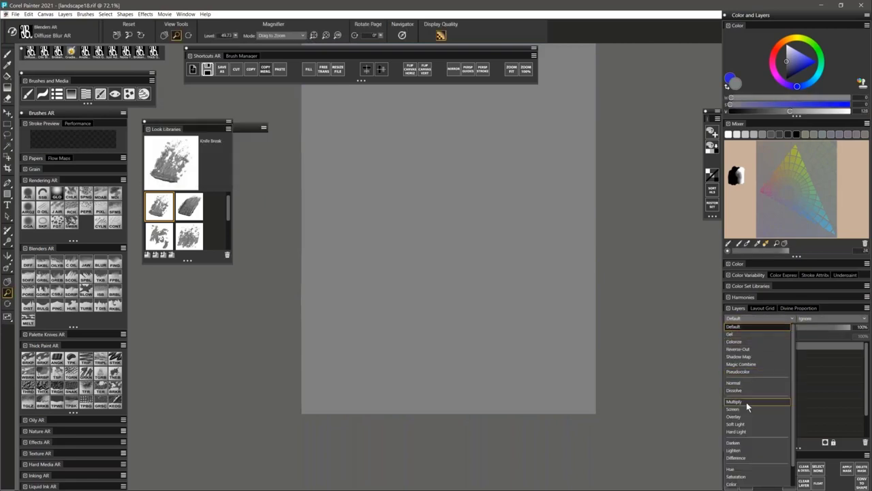
click(736, 416)
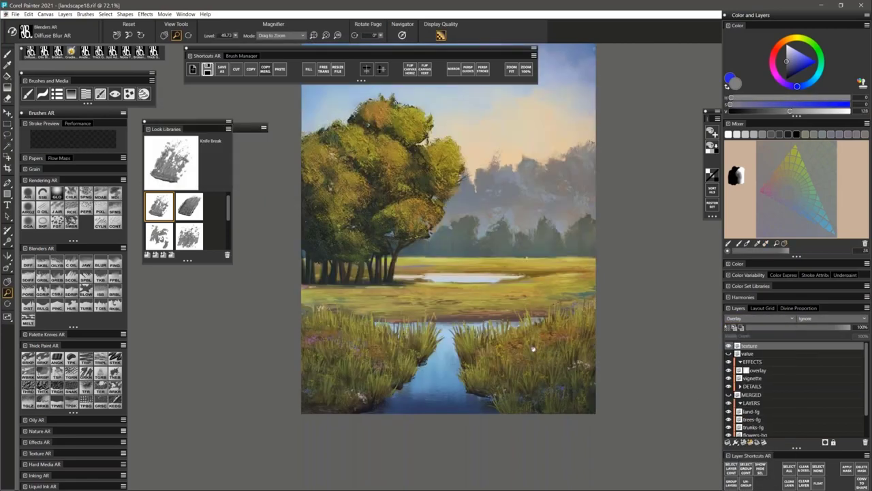
drag(533, 349, 529, 383)
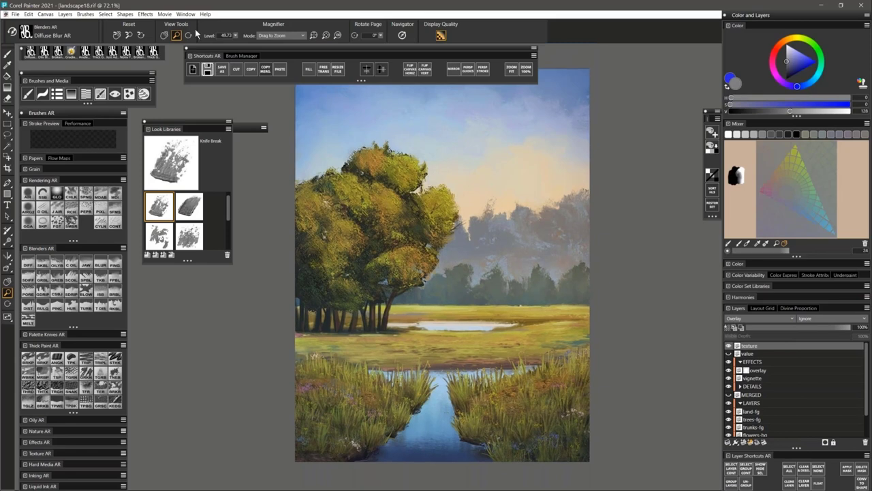
Choose the Old Cotton Canvas paper and apply it to the texture layer as a Surface Texture using Paper, with amount 100% and shine 15%
click(145, 14)
click(162, 14)
click(36, 158)
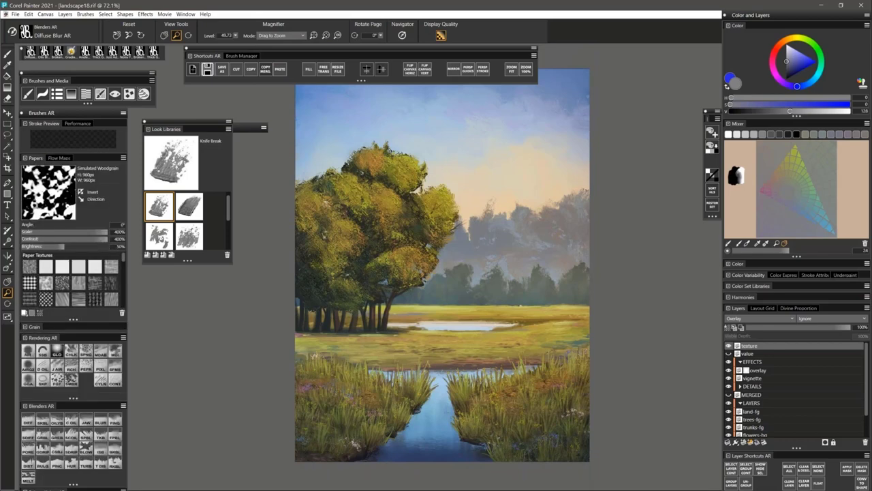
click(112, 267)
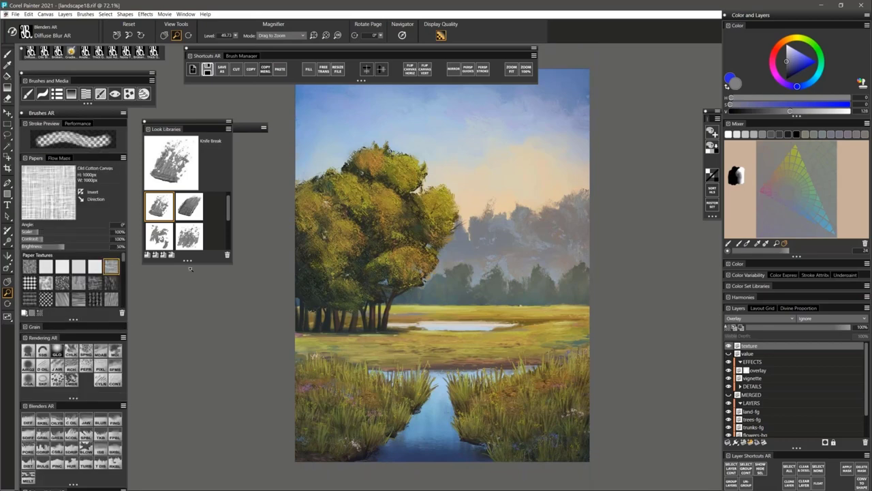
click(146, 14)
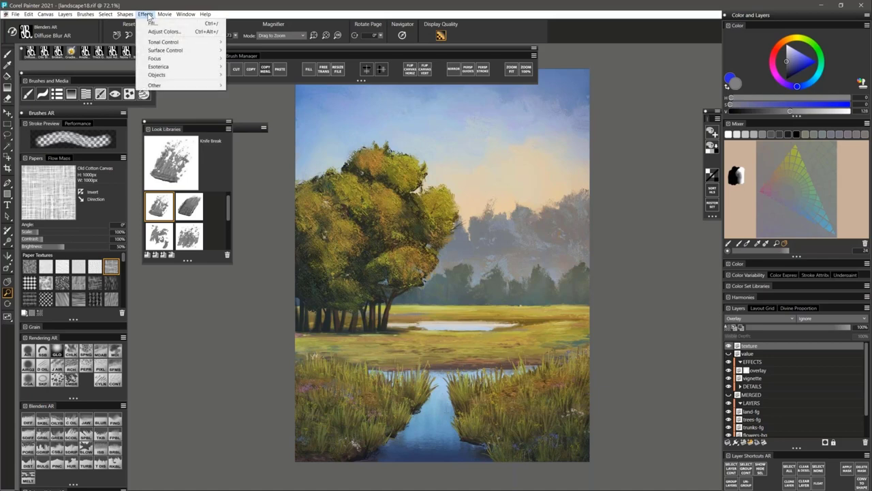
mouse_move(192, 52)
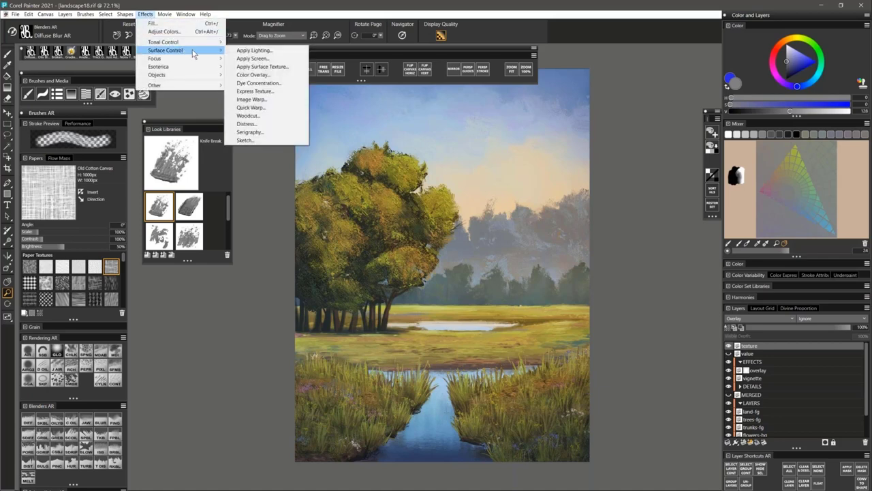
click(283, 66)
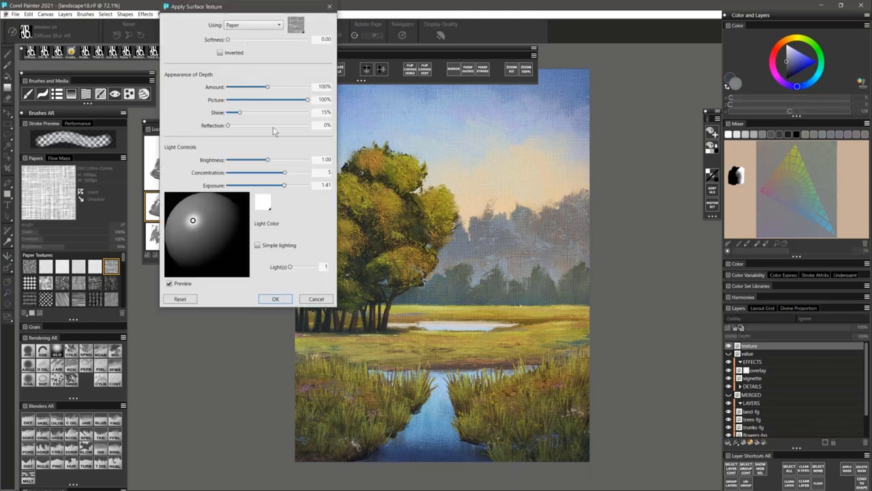
click(276, 299)
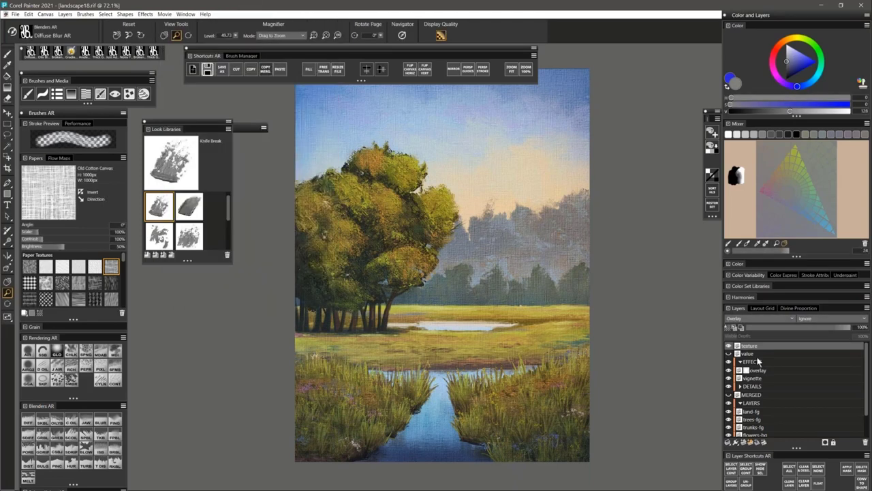
Lower the texture layer's opacity to 25% and examine the canvas weave up close and over the whole painting
drag(801, 330, 771, 331)
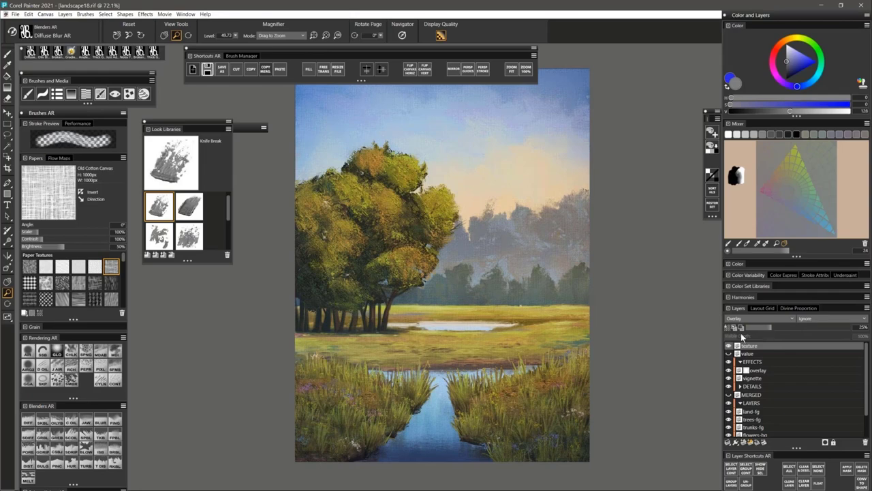
click(477, 261)
click(481, 270)
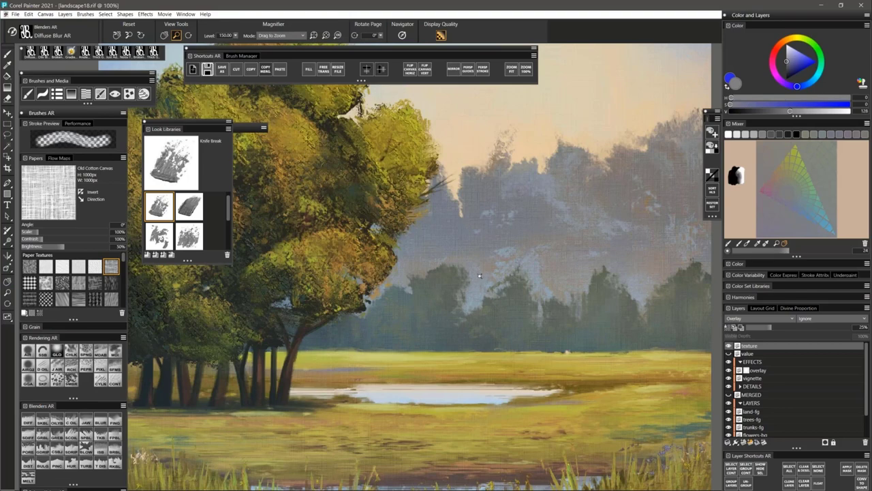
key(ctrl+0)
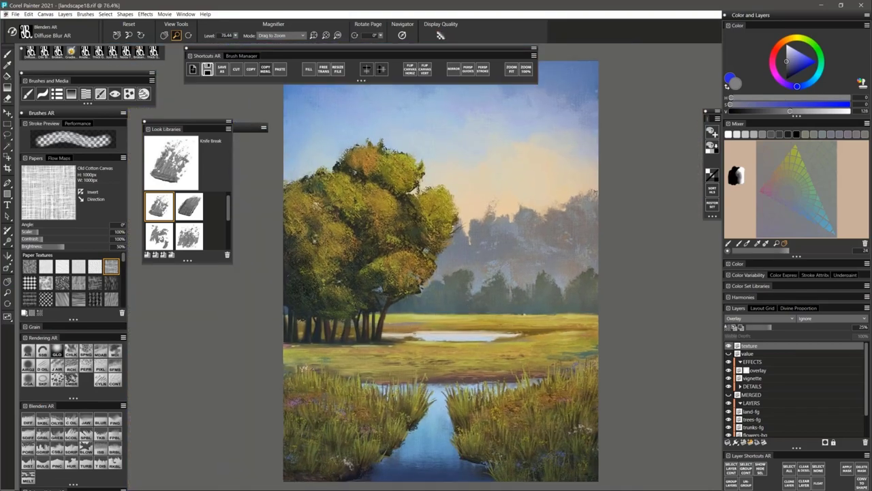
click(474, 309)
alt+click(475, 309)
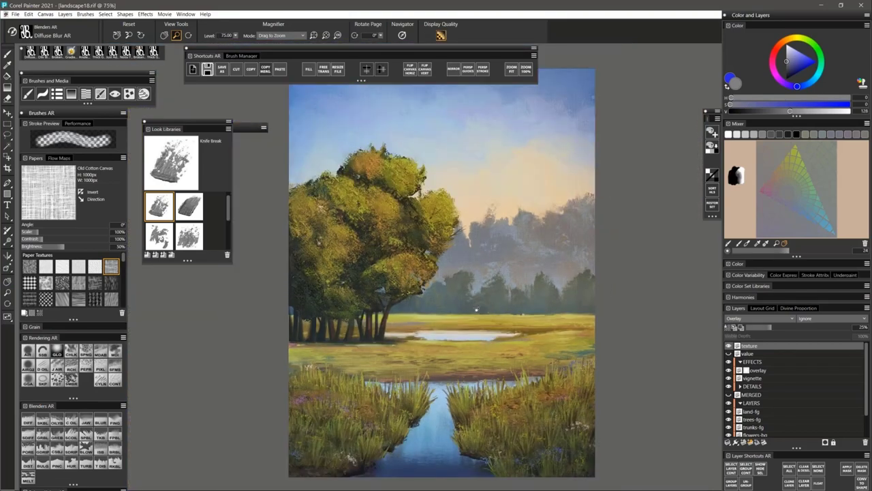
alt+click(477, 310)
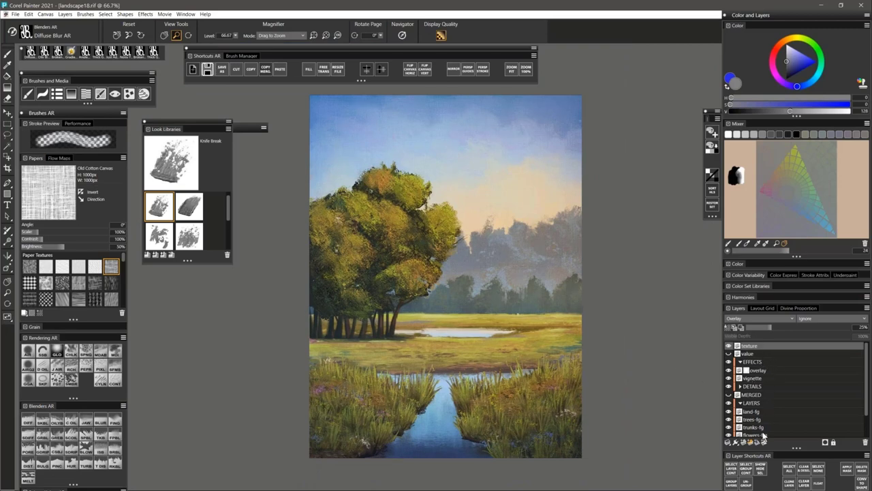
Add a layer mask to the texture layer and set up the Sponge G brush with black, H 0, S 0, V 0
click(825, 442)
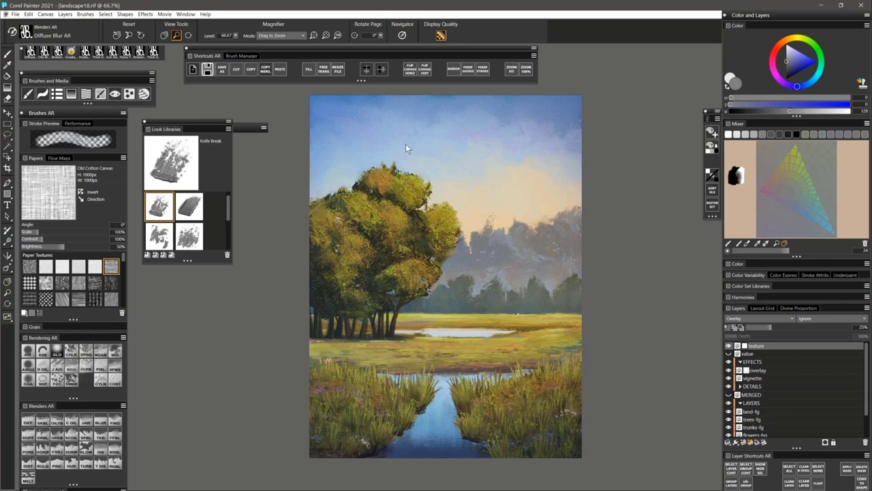
click(779, 104)
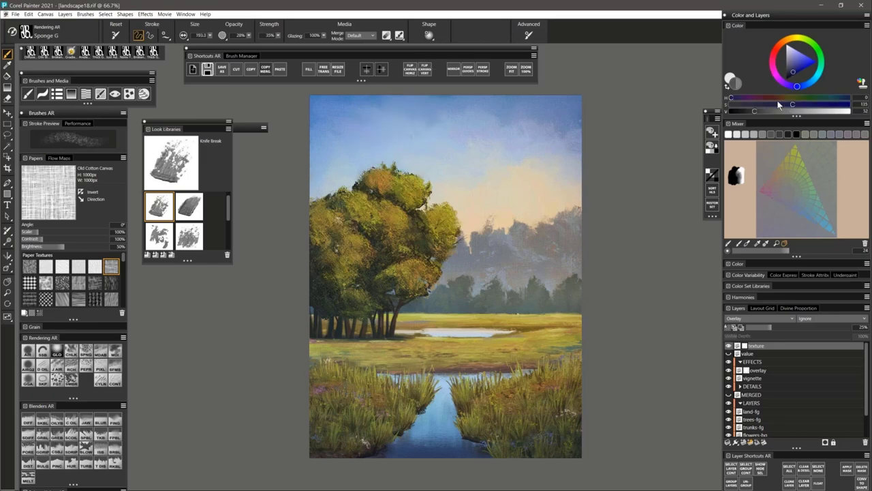
drag(779, 104, 732, 109)
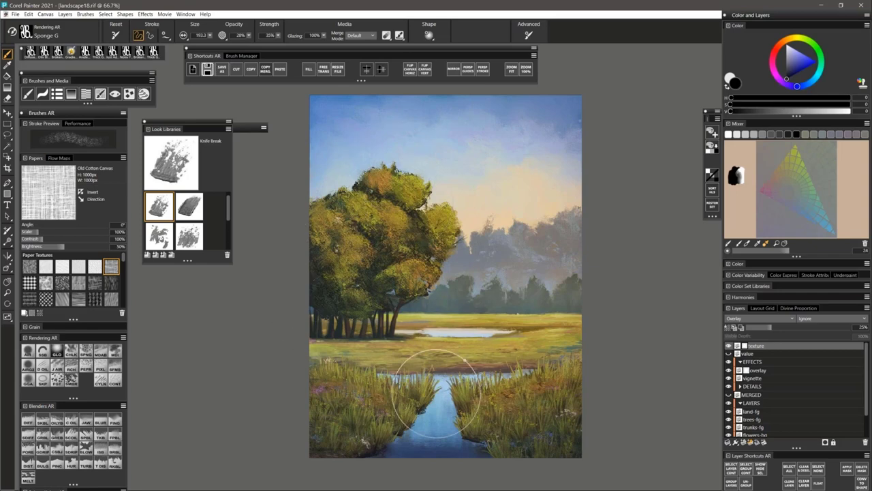
click(8, 292)
click(489, 223)
click(489, 224)
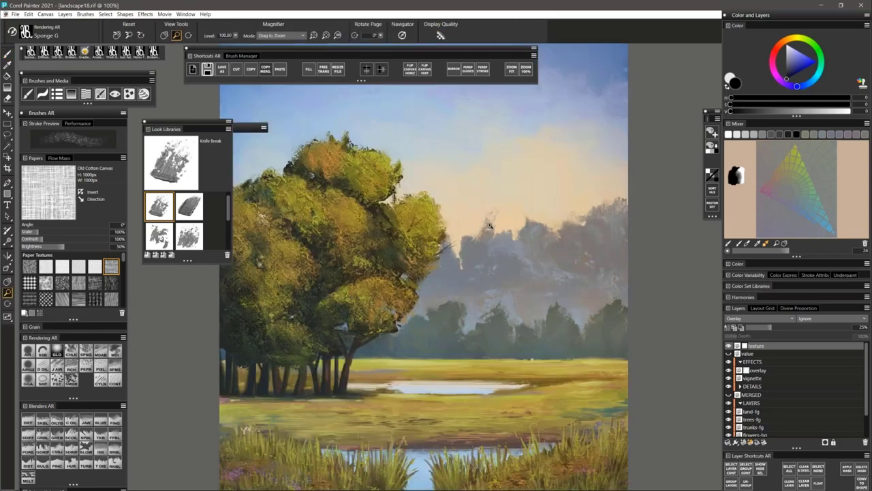
Create a new layer above the texture layer, set its composite method to Overlay, and fill it with middle gray (R 128, G 128, B 128)
click(489, 227)
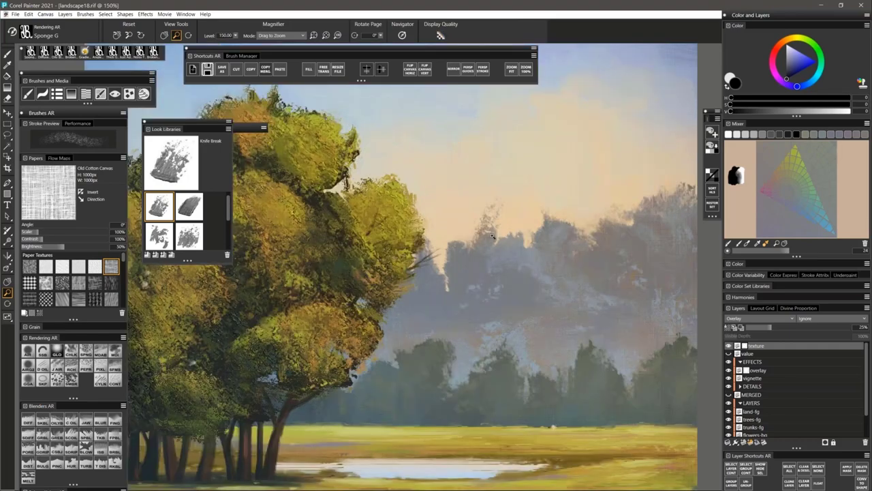
click(495, 329)
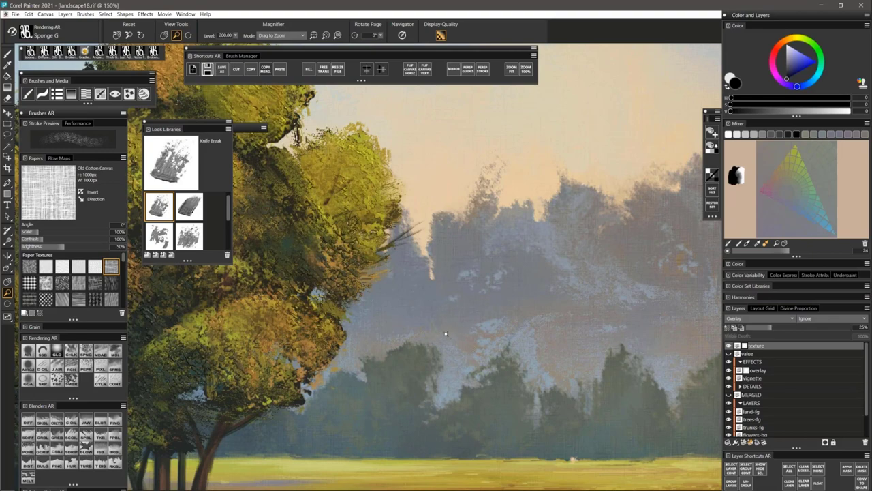
key(ctrl+alt+0)
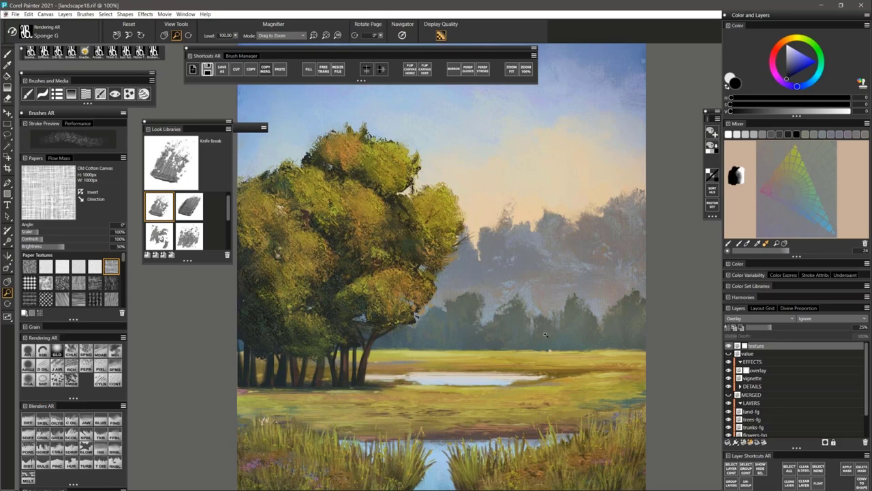
drag(480, 323, 571, 352)
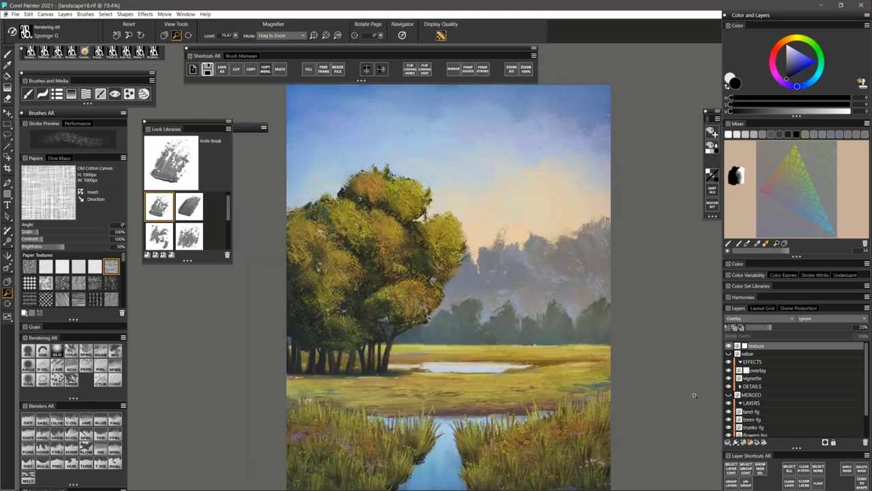
click(744, 442)
click(780, 318)
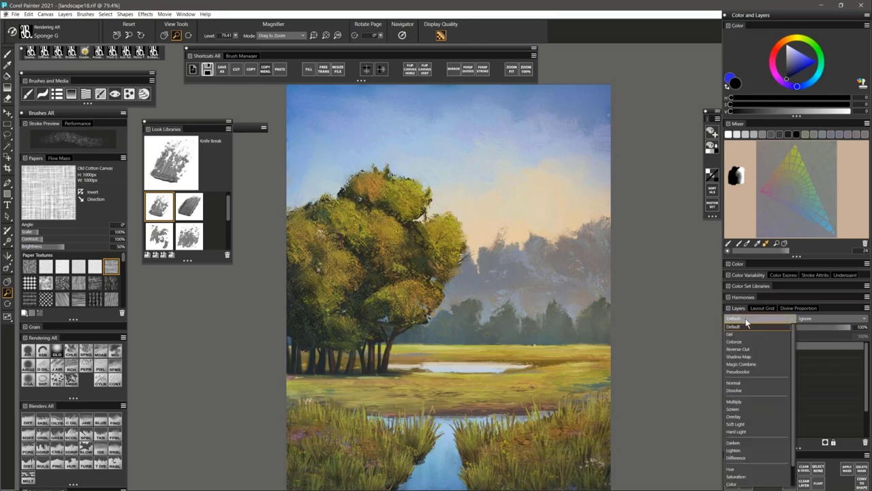
click(739, 416)
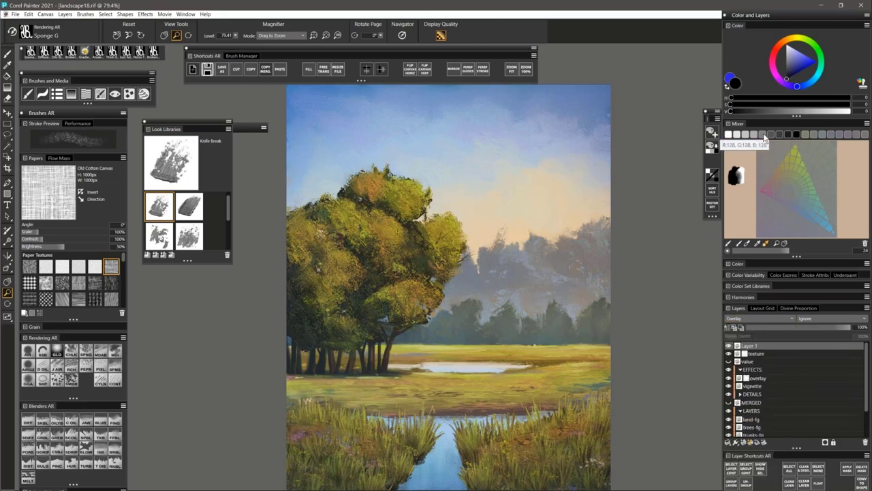
click(763, 136)
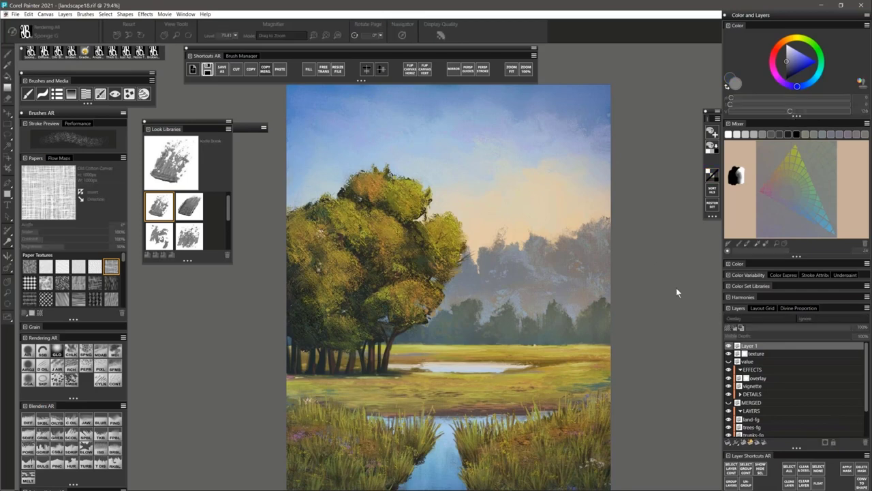
Apply a Surface Texture using the Artists Rough Paper to the gray overlay layer, with amount 100% and shine 15%
click(50, 288)
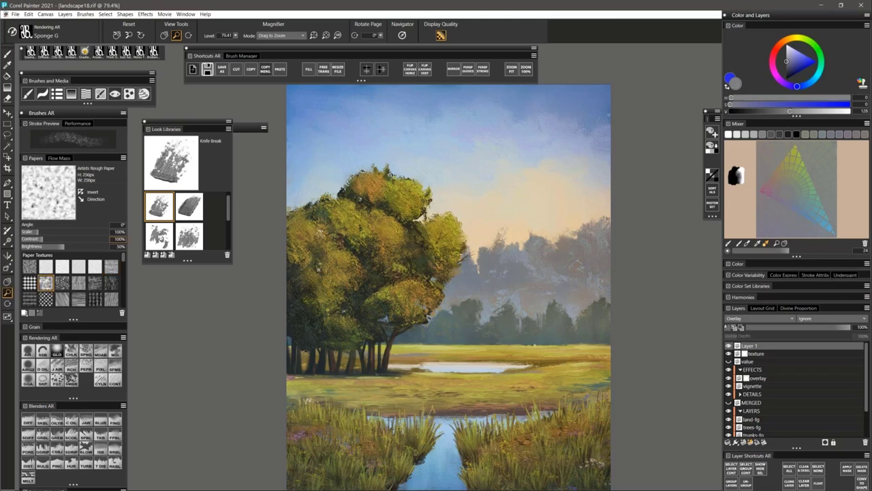
click(145, 14)
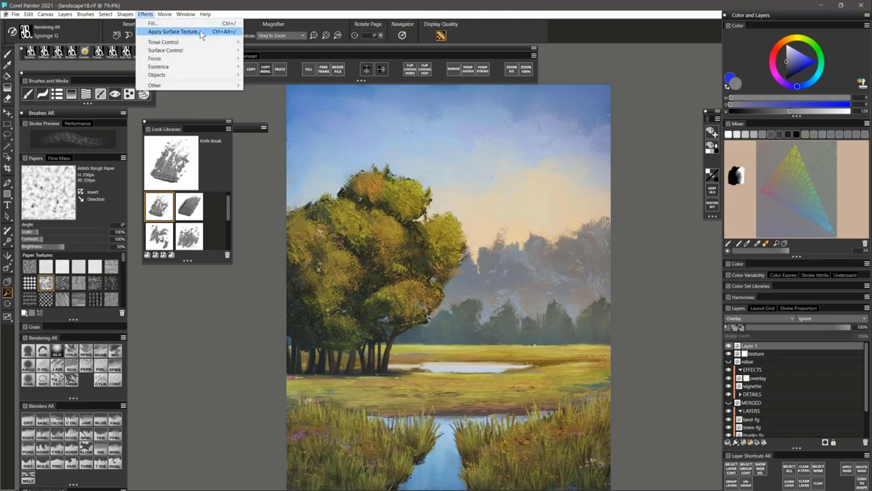
click(174, 31)
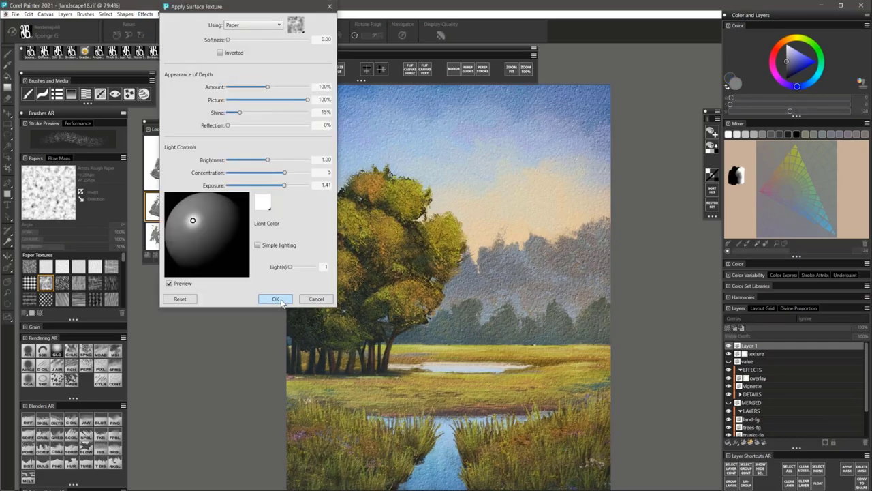
click(283, 303)
Lower the rough-paper layer's opacity to 34%, add a layer mask, and brush black over the upper sky with Sponge G to soften the texture
click(763, 328)
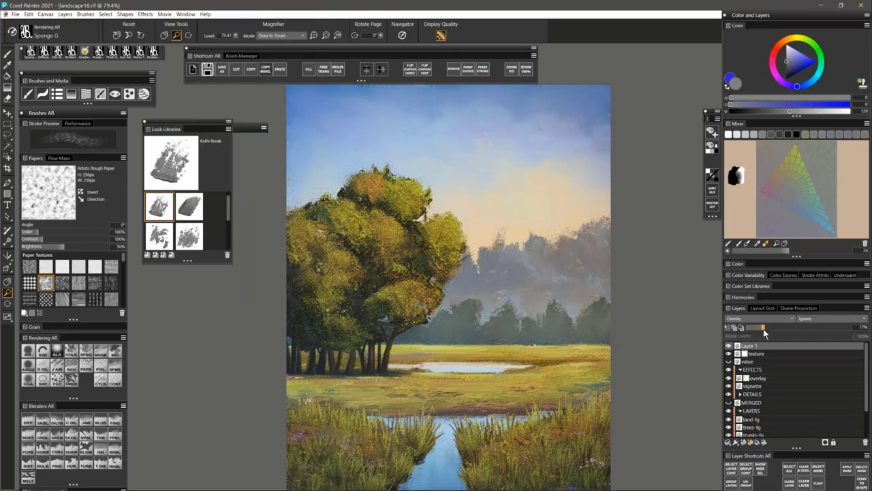
drag(780, 330, 784, 328)
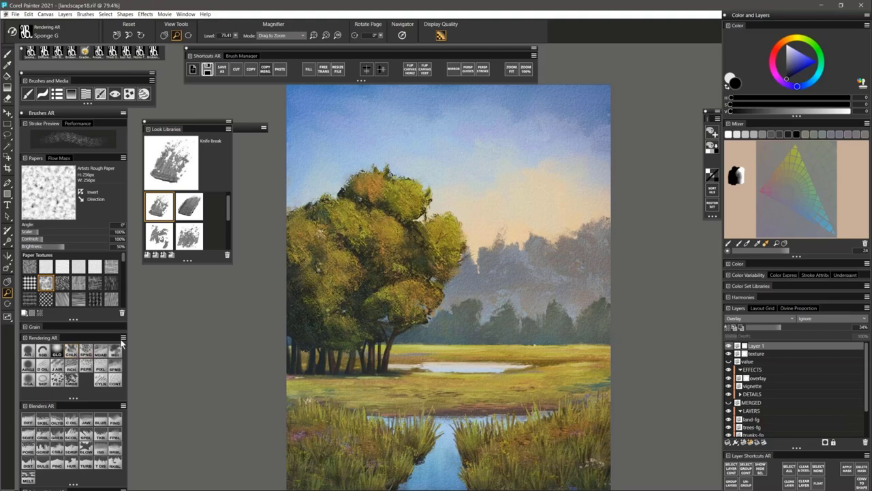
key(b)
drag(428, 138, 400, 107)
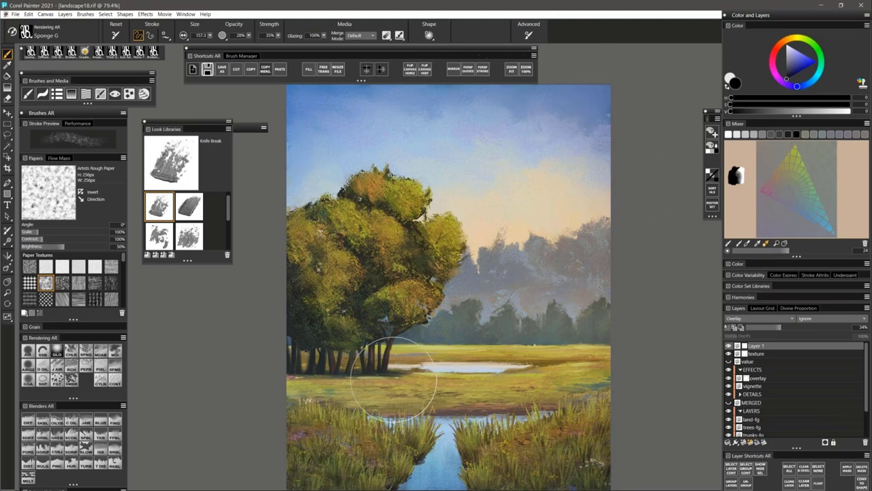
key(m)
click(467, 374)
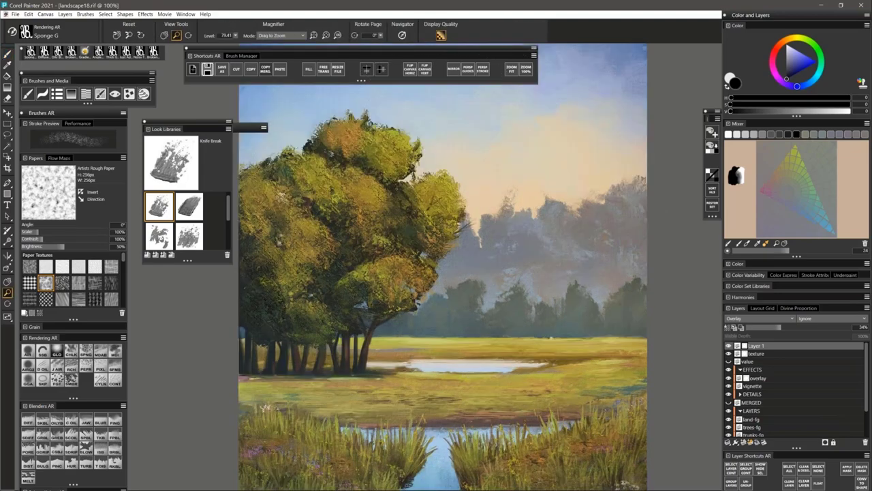
drag(471, 397, 495, 415)
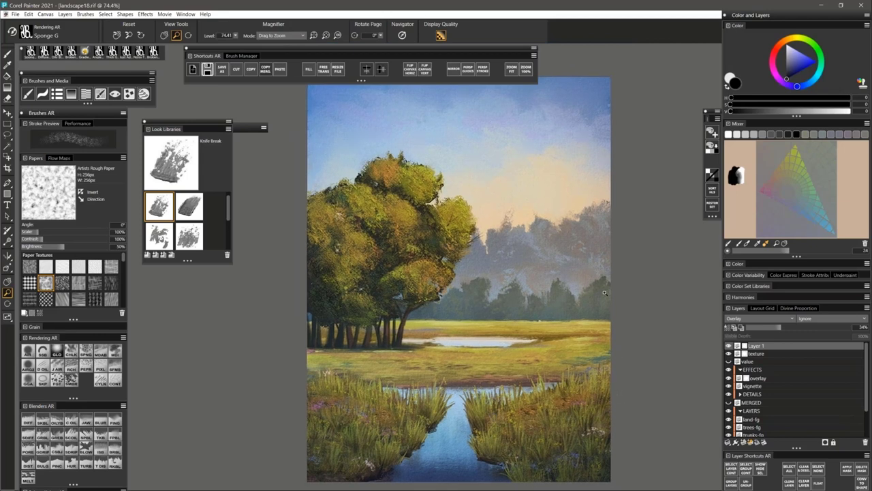
Group the two paper-texture layers together and hide the group
shift+click(763, 354)
key(ctrl+g)
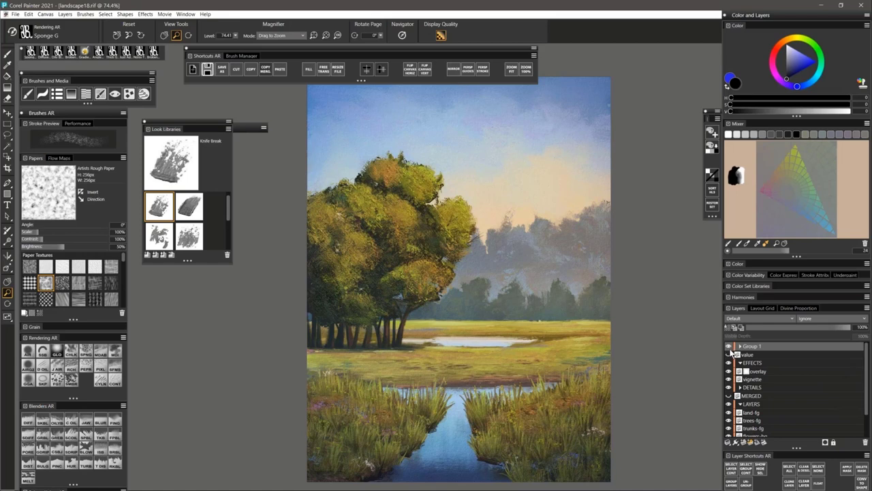
click(729, 354)
Create a new layer set to Multiply and fill it with dark blue at 100% opacity to turn the scene into night
click(754, 442)
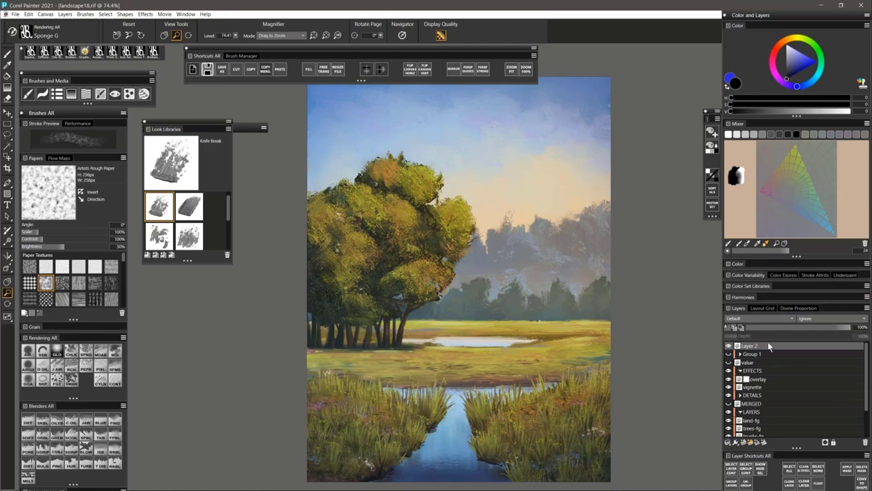
click(747, 319)
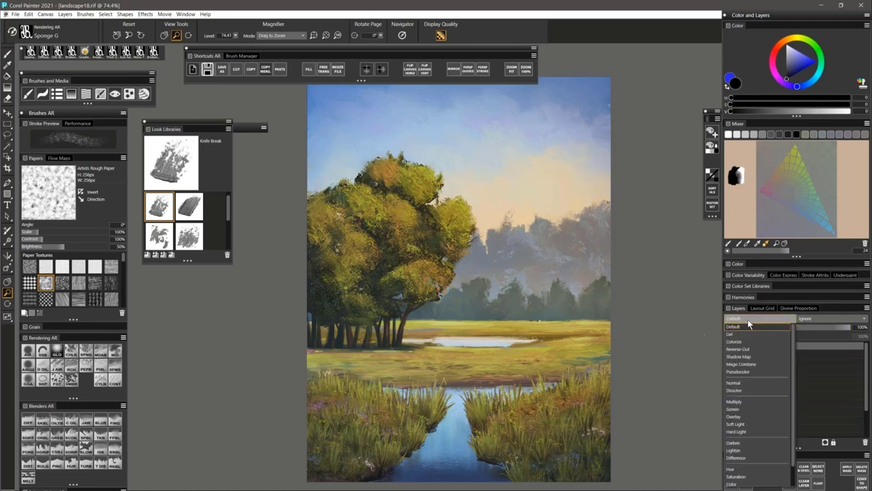
click(742, 402)
click(792, 69)
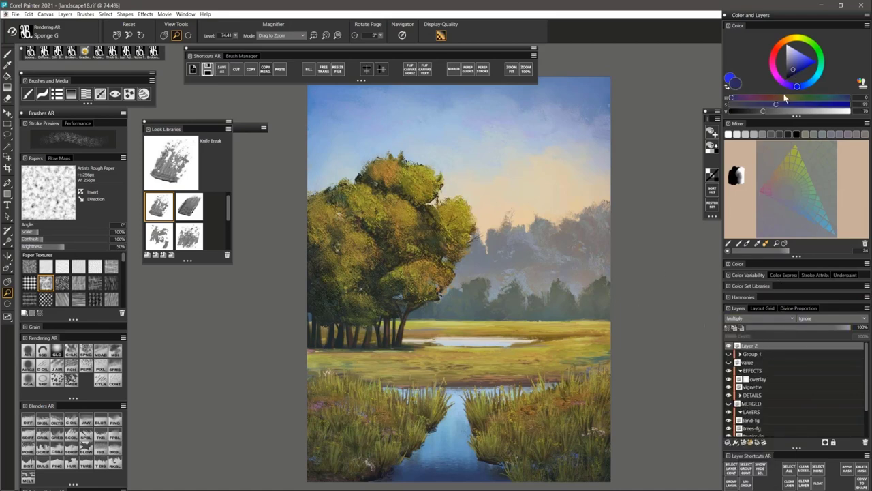
key(ctrl+f)
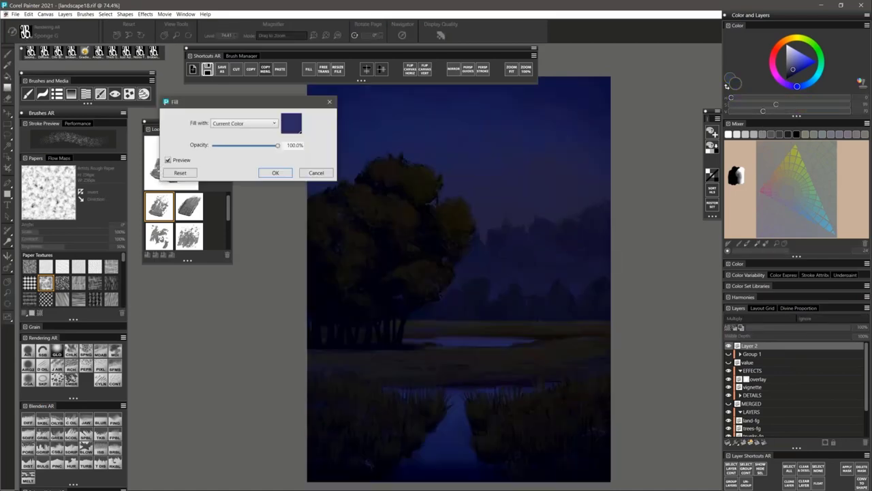
key(Return)
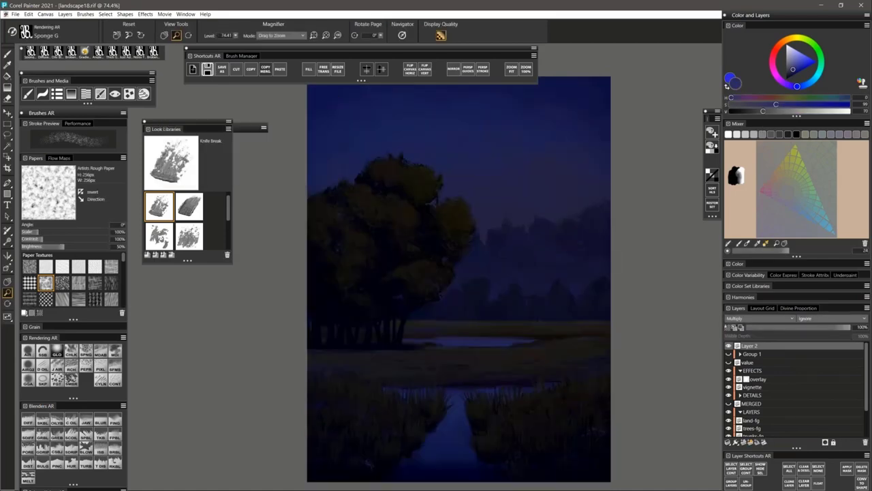
Add another layer and paint a round pale blue-white moon in the sky and its reflection in the stream with Glow Brush G
click(744, 442)
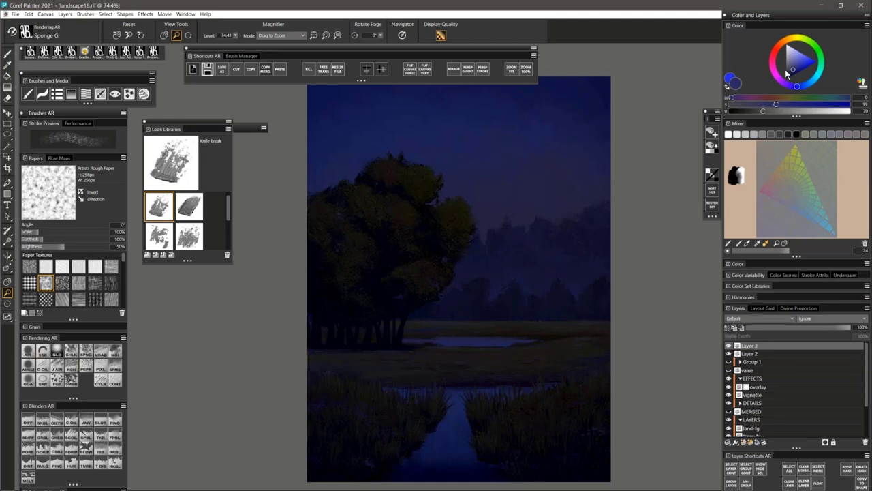
click(789, 47)
key(b)
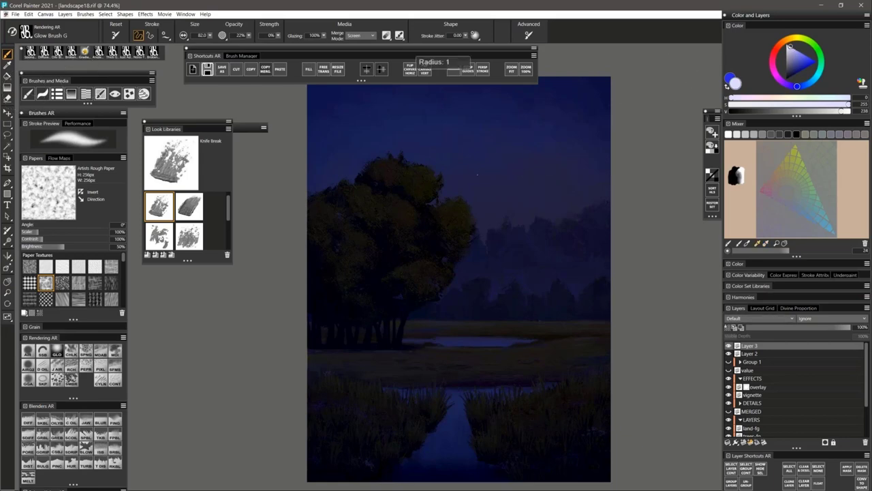
drag(466, 149, 465, 149)
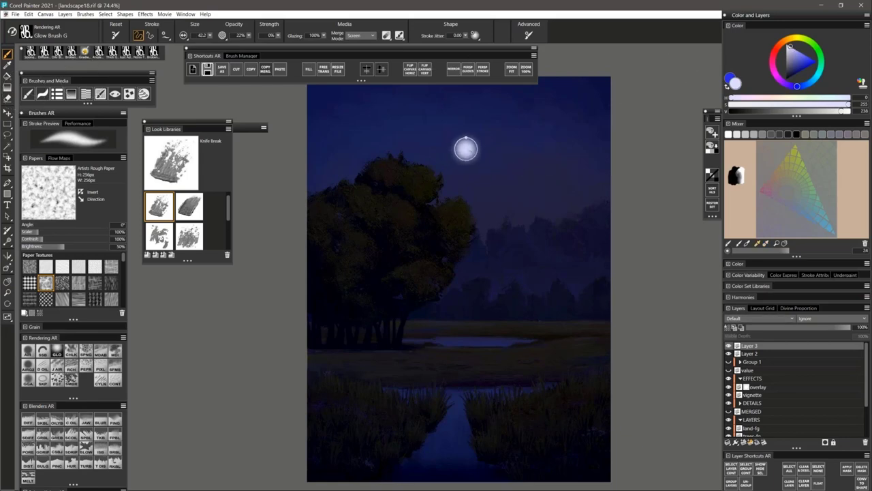
mouse_move(459, 408)
mouse_down()
mouse_move(465, 401)
mouse_move(463, 443)
mouse_up()
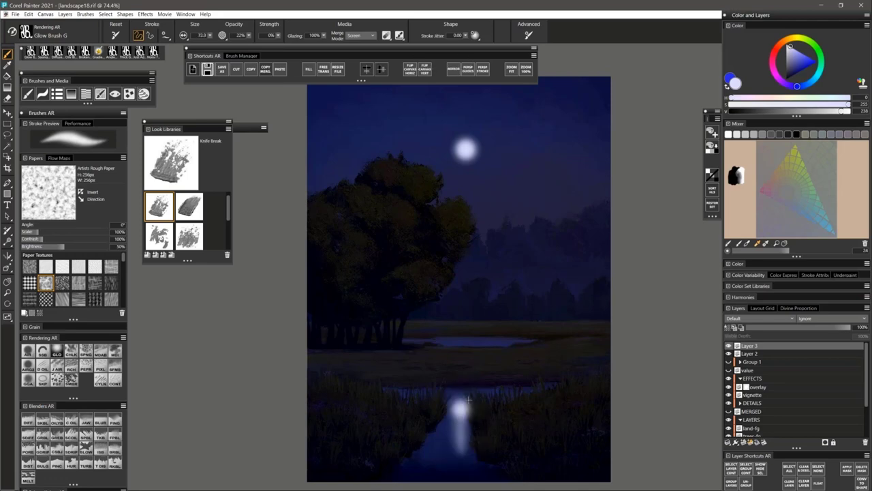
Paint a broad soft glow around the moon and its water reflection using an enlarged Glow Brush G, and touch up the moon
drag(458, 389, 533, 389)
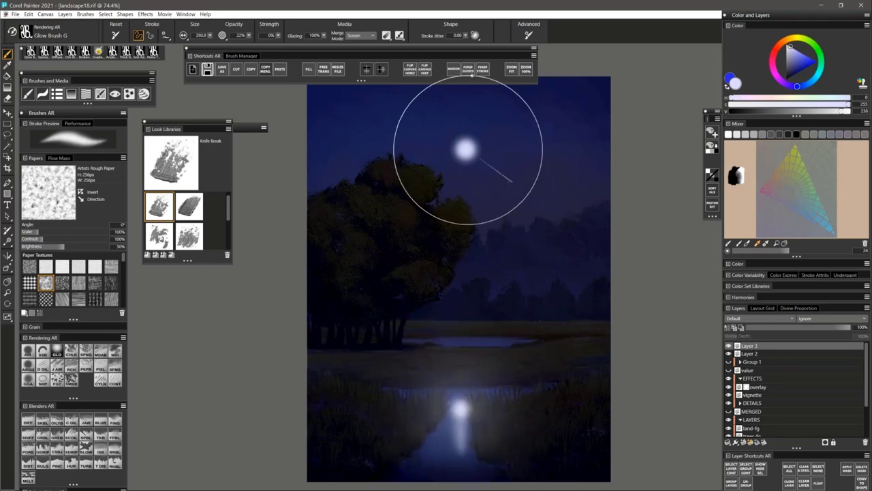
drag(464, 149, 464, 149)
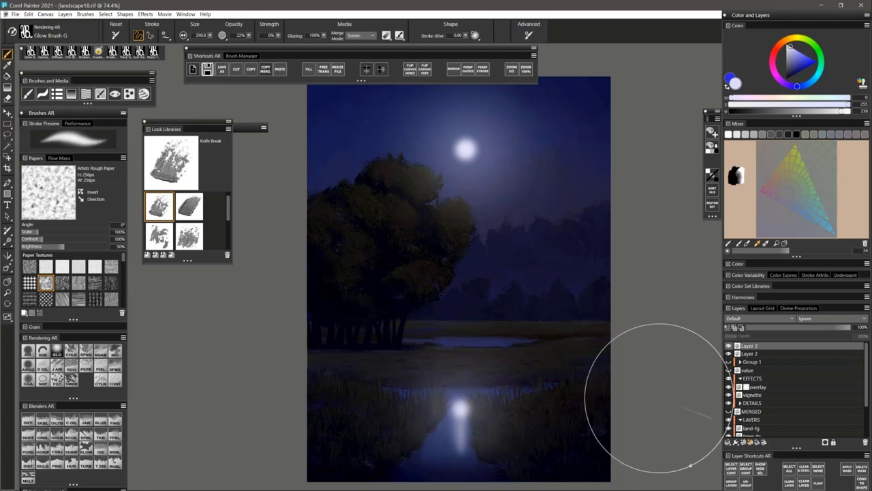
mouse_move(475, 306)
mouse_down()
mouse_move(522, 327)
mouse_move(475, 293)
mouse_up()
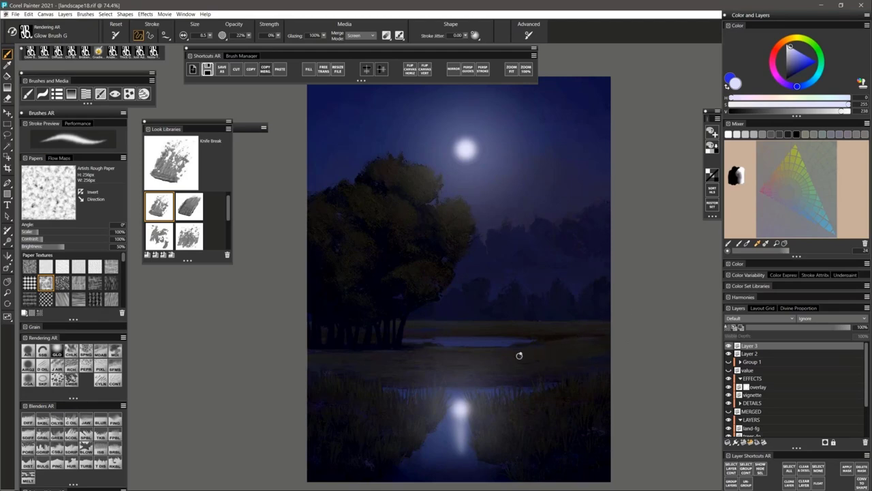
mouse_move(512, 356)
mouse_down()
mouse_move(494, 350)
mouse_move(496, 367)
mouse_up()
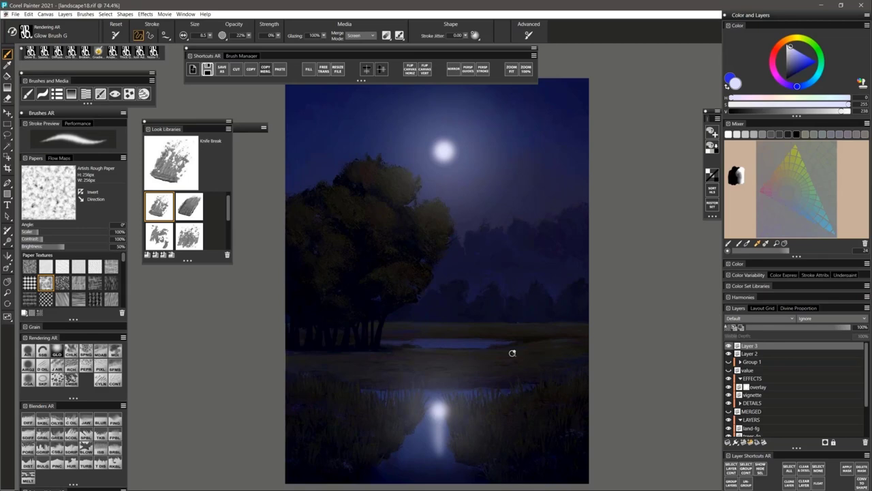
drag(456, 152, 444, 146)
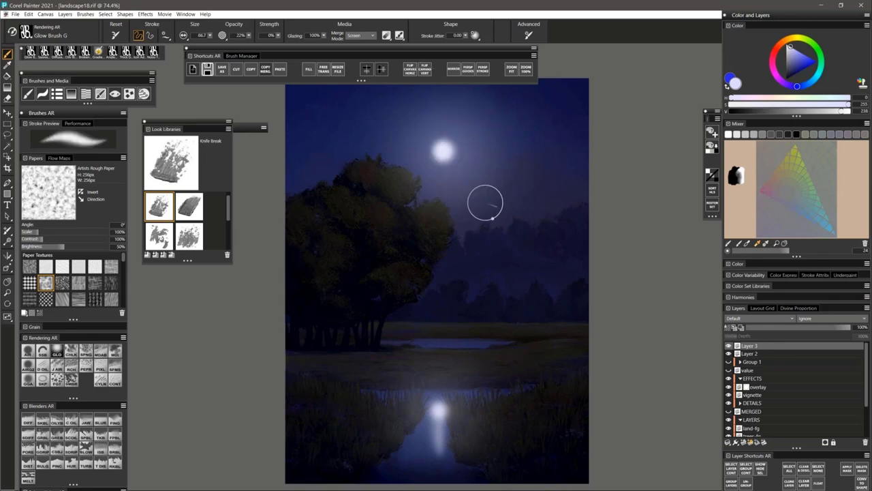